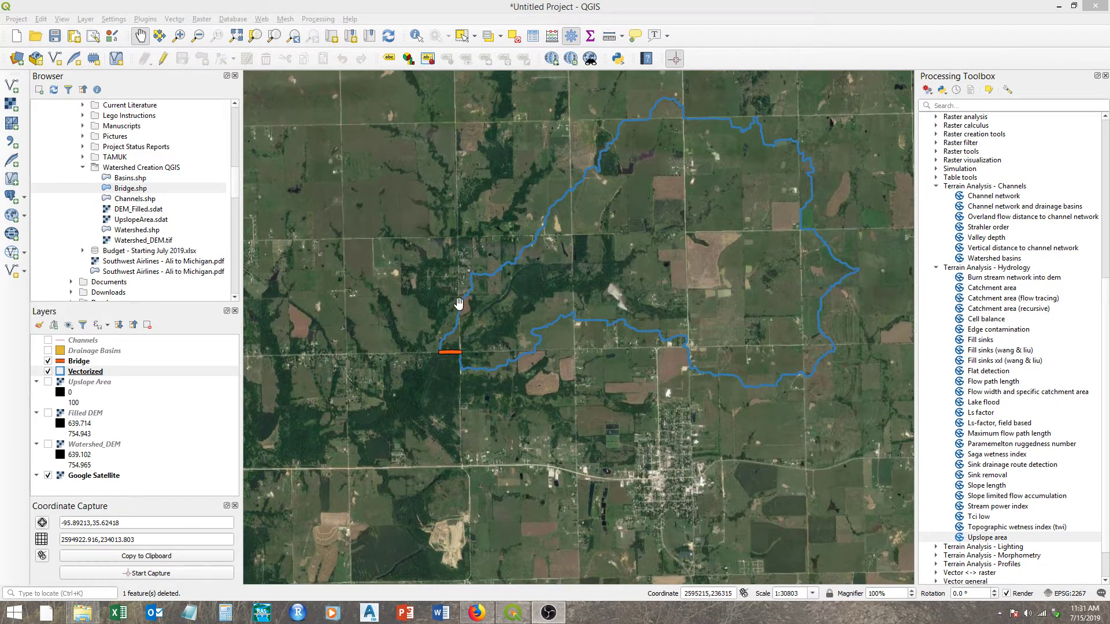
Step: Hide the Google Satellite layer and show the Watershed_DEM layer beneath the watershed boundary
drag(479, 305, 404, 349)
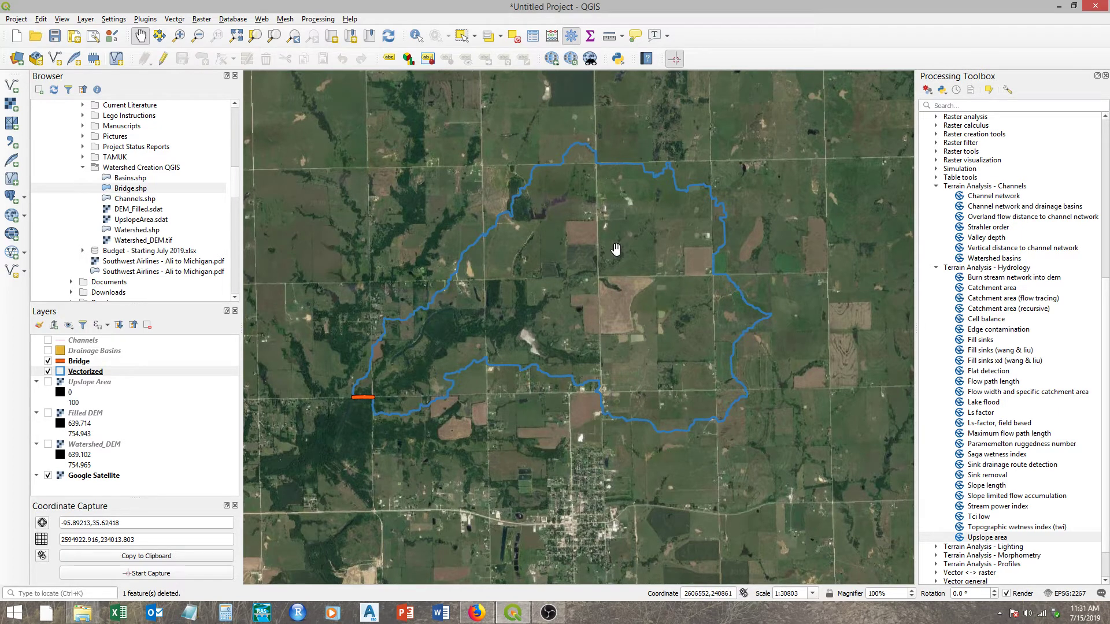
drag(429, 361, 469, 371)
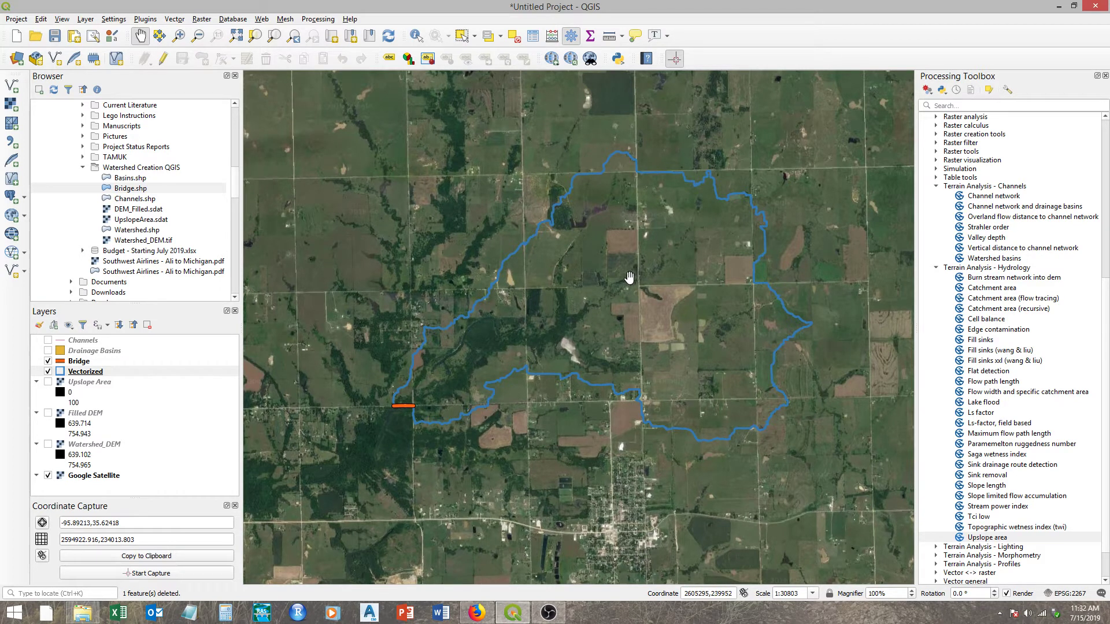
click(48, 476)
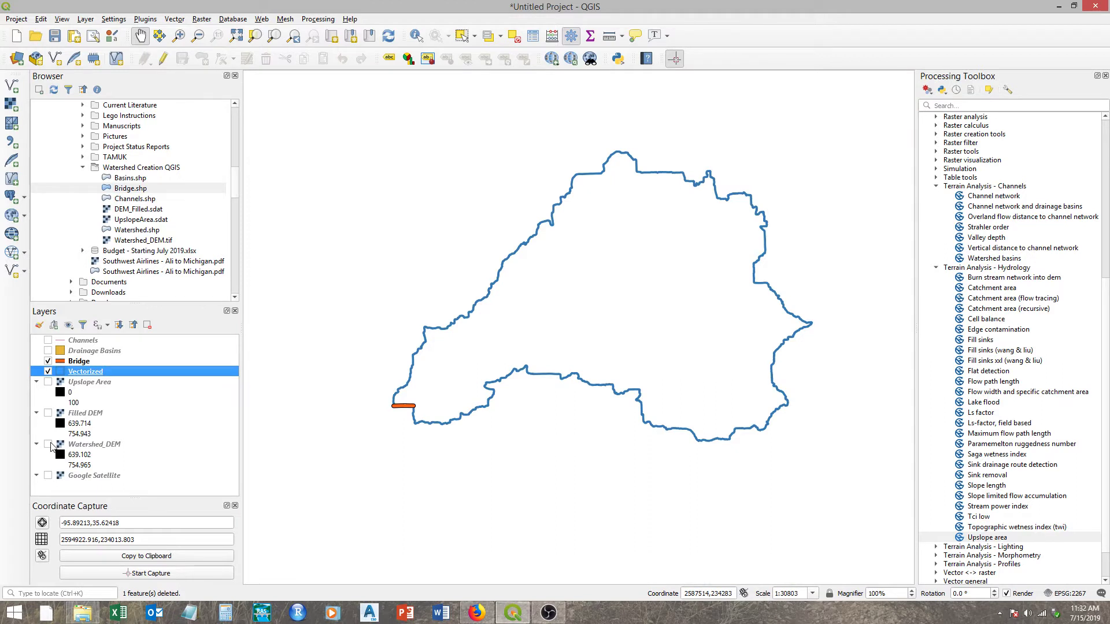
click(48, 445)
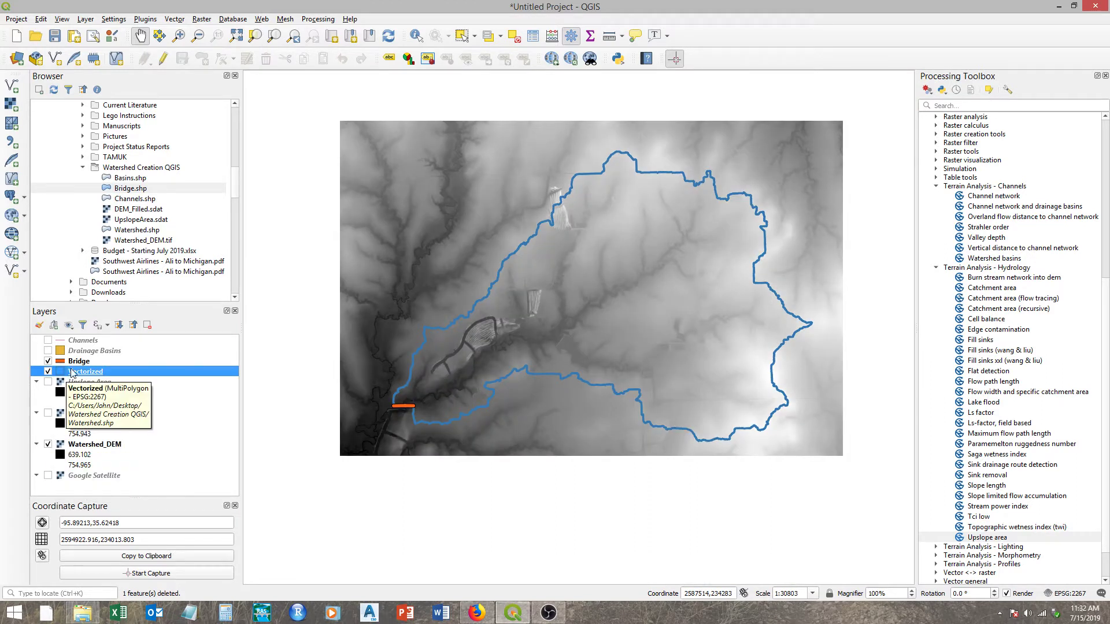
Step: Inspect the Channels layer over the DEM near the bridge, and hide the layer again
click(48, 340)
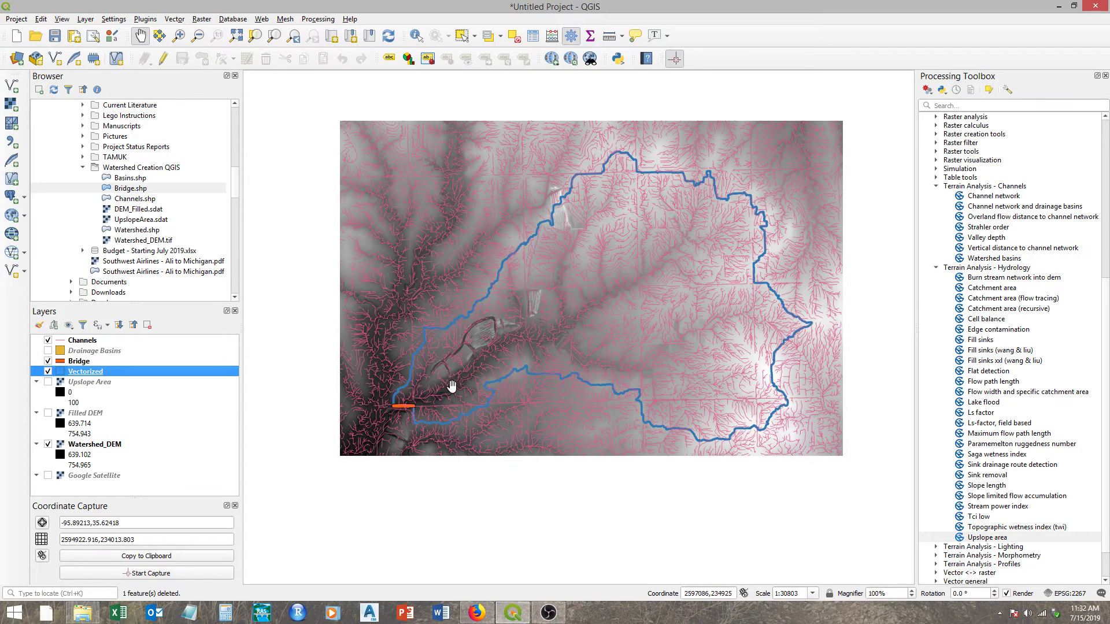
scroll(453, 383, up, 2)
drag(436, 392, 479, 332)
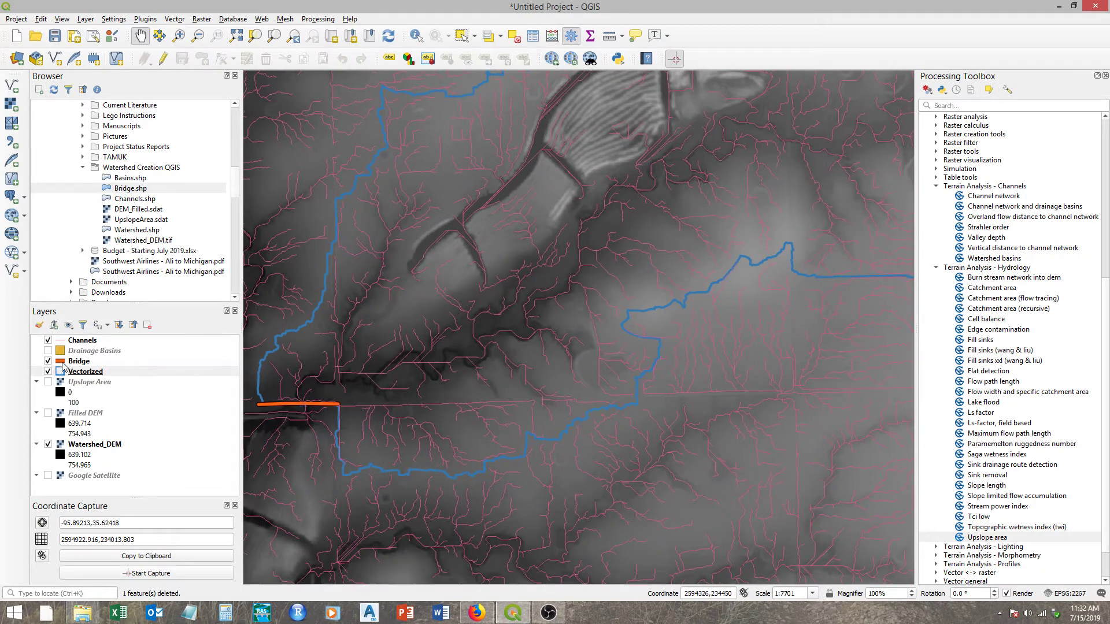
click(48, 340)
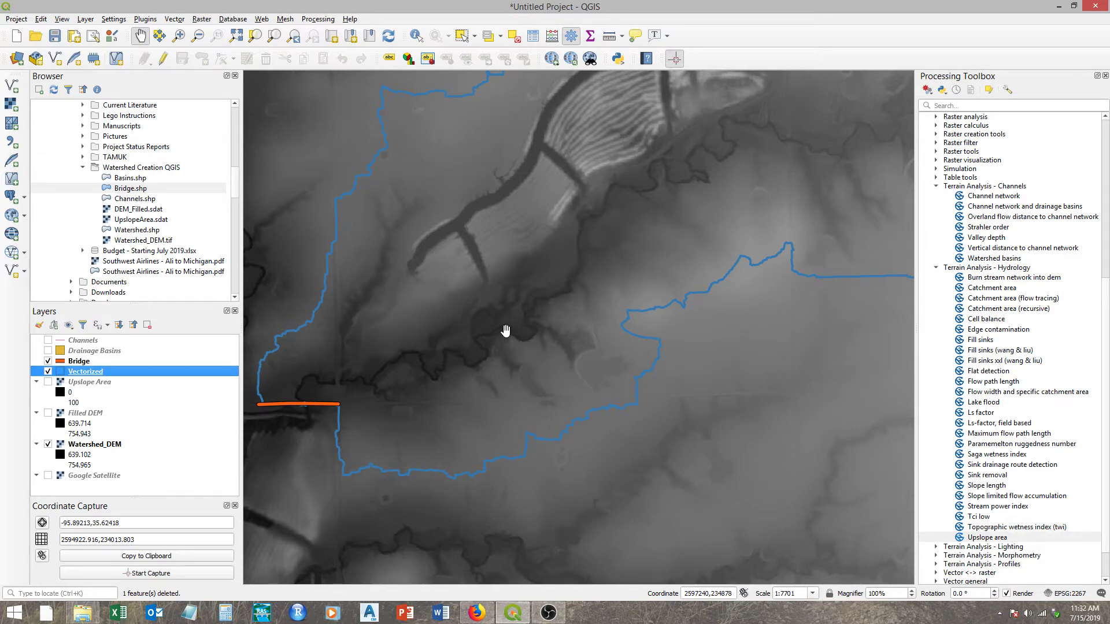
Step: Create a line shapefile layer named Channel in the project CRS, EPSG:2267 - NAD83 / Oklahoma North (ftUS)
click(85, 19)
mouse_move(174, 45)
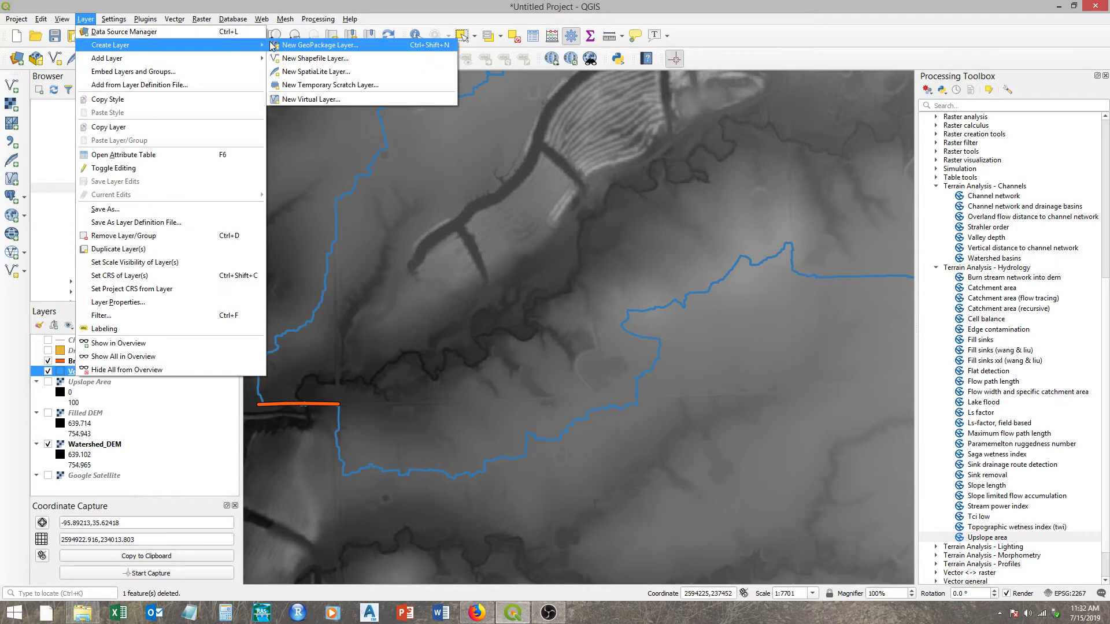
click(304, 59)
click(494, 34)
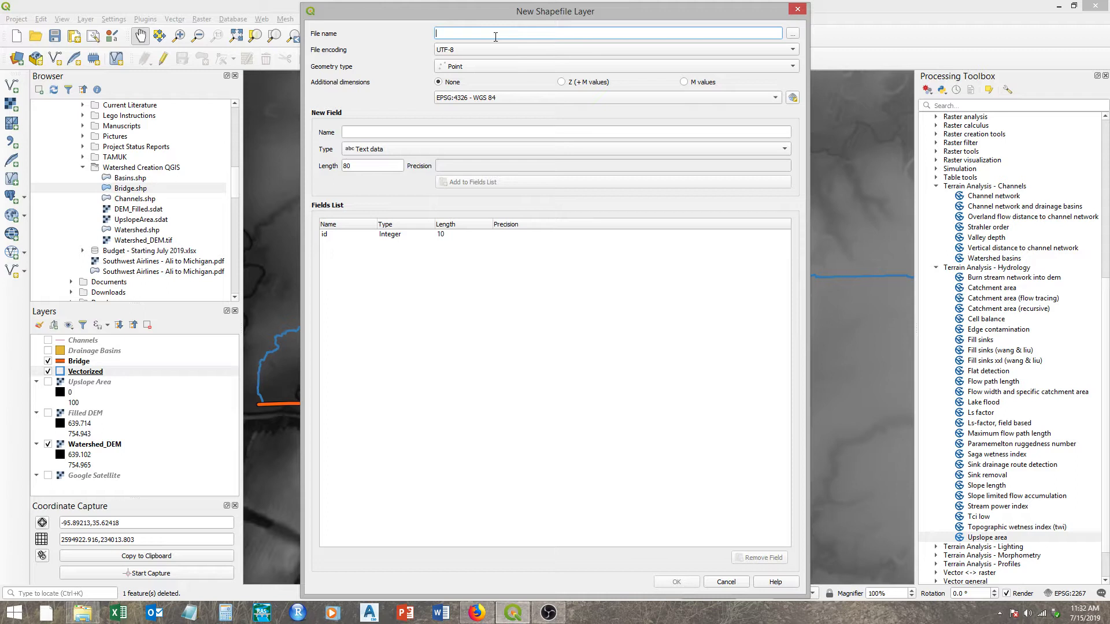
text(Channel)
click(491, 67)
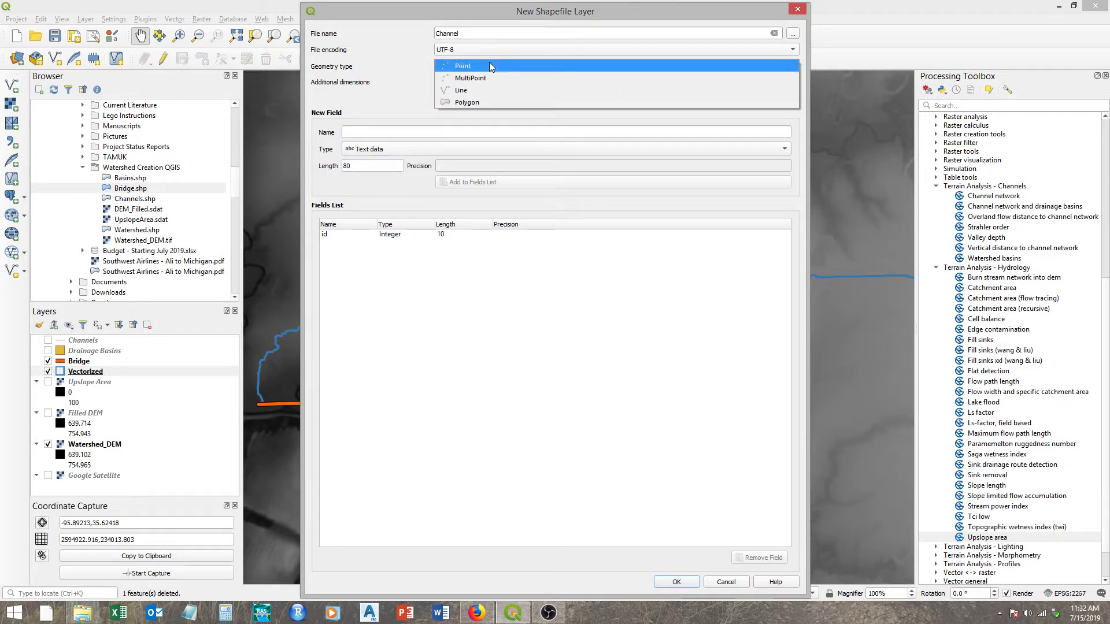
click(482, 92)
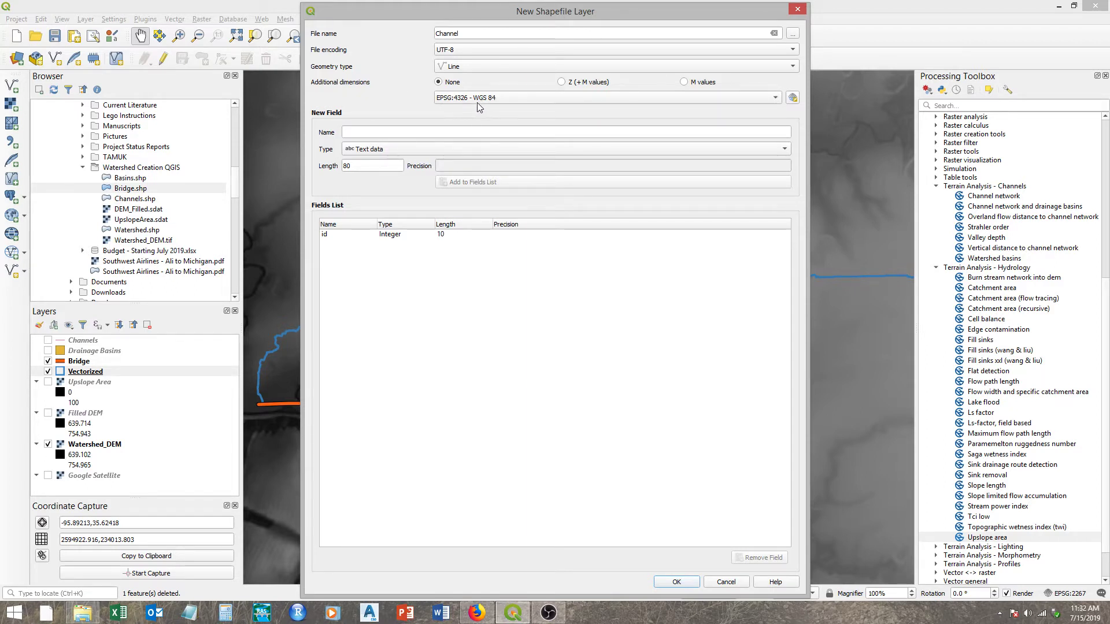
click(775, 100)
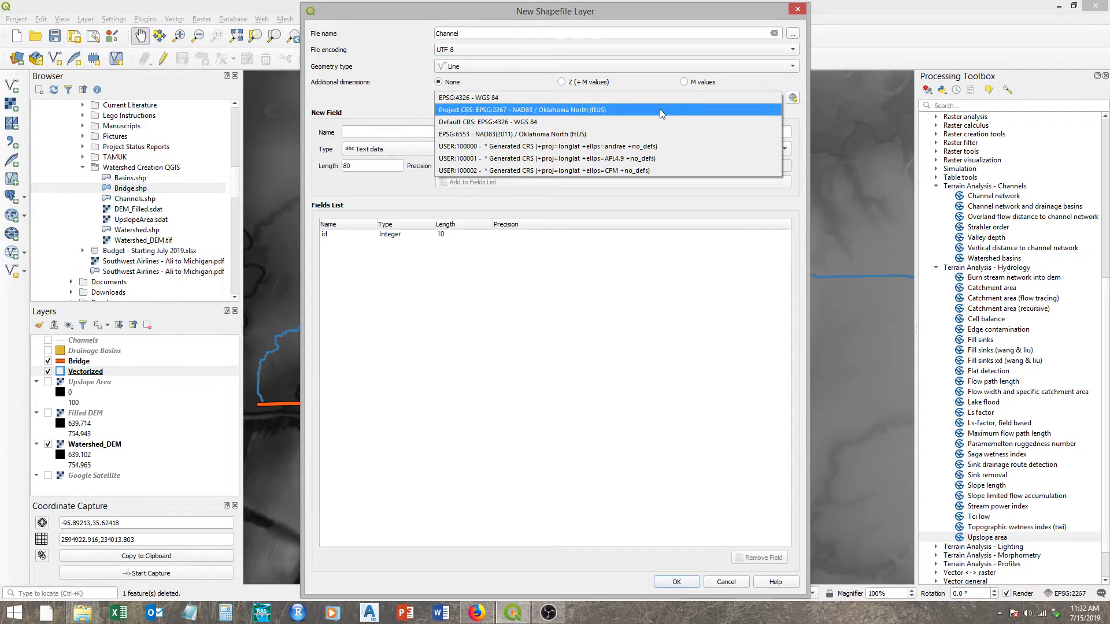
click(518, 110)
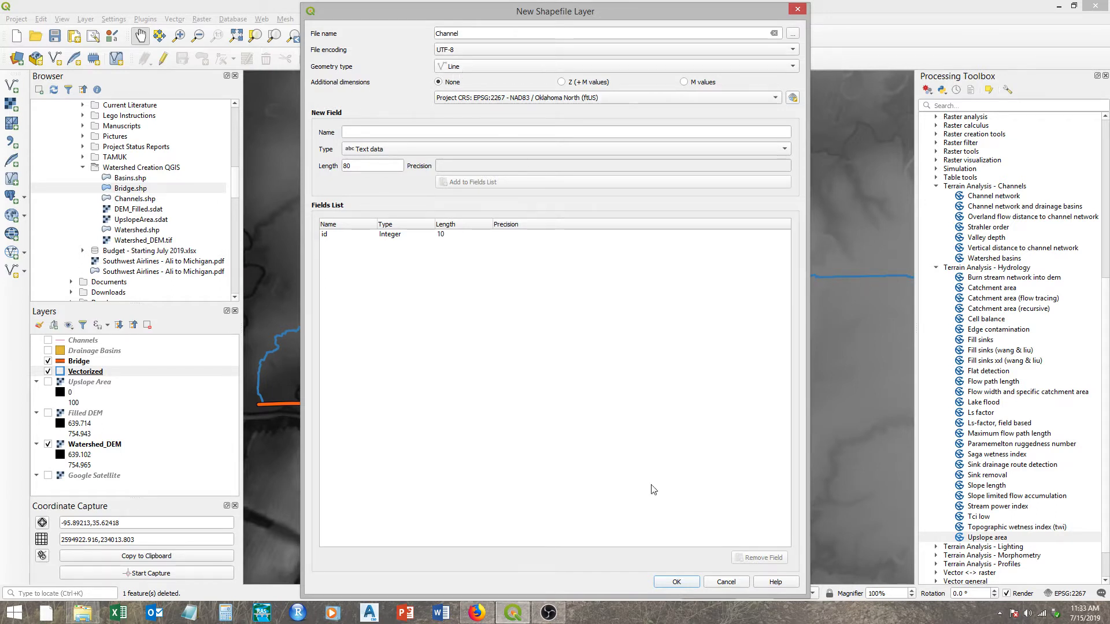
click(677, 582)
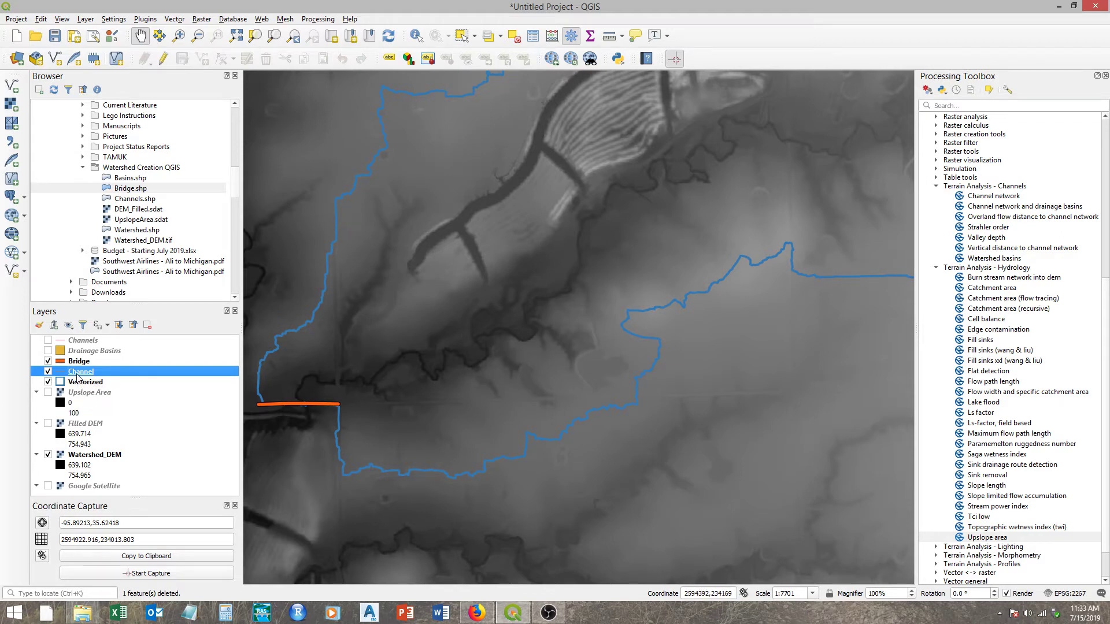
Step: Style the Channel layer with the dash blue line symbol
double_click(133, 371)
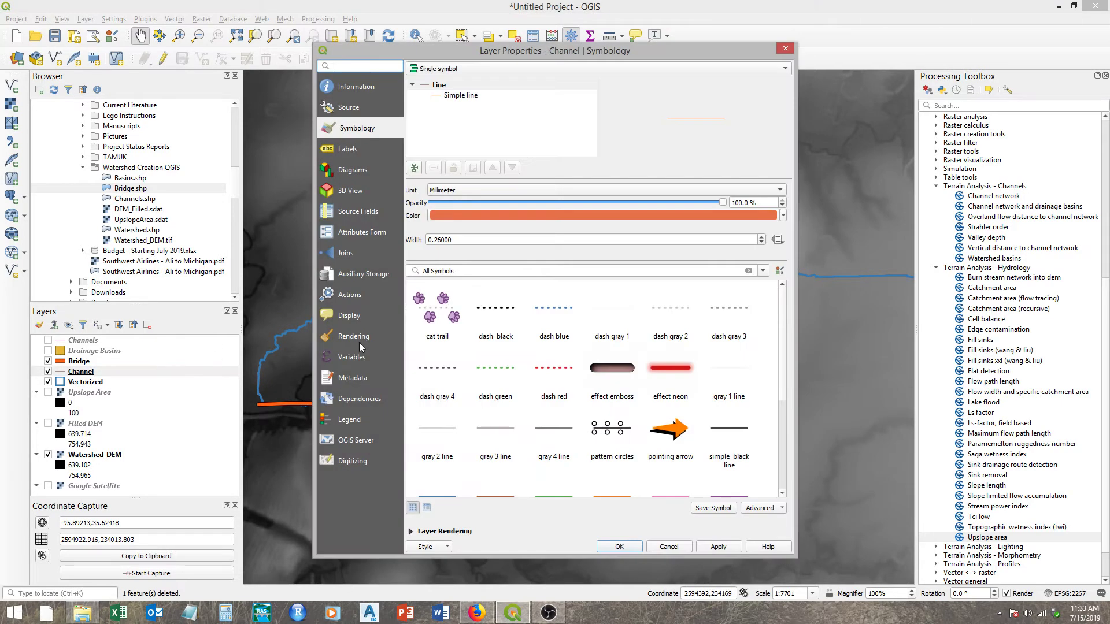
drag(787, 334, 790, 414)
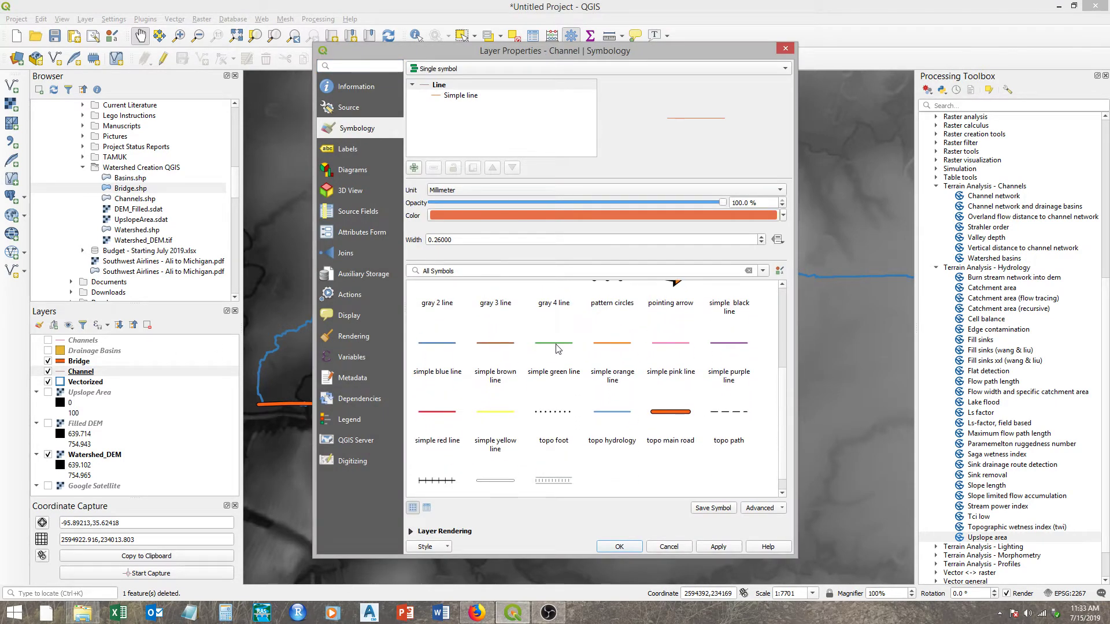
scroll(593, 348, up, 3)
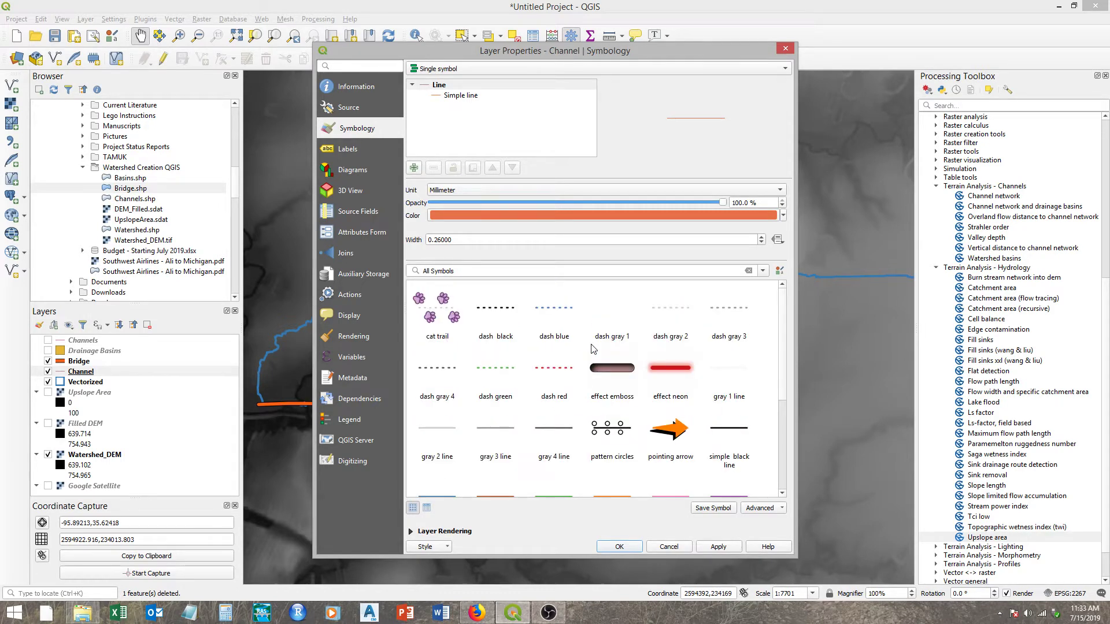
click(554, 312)
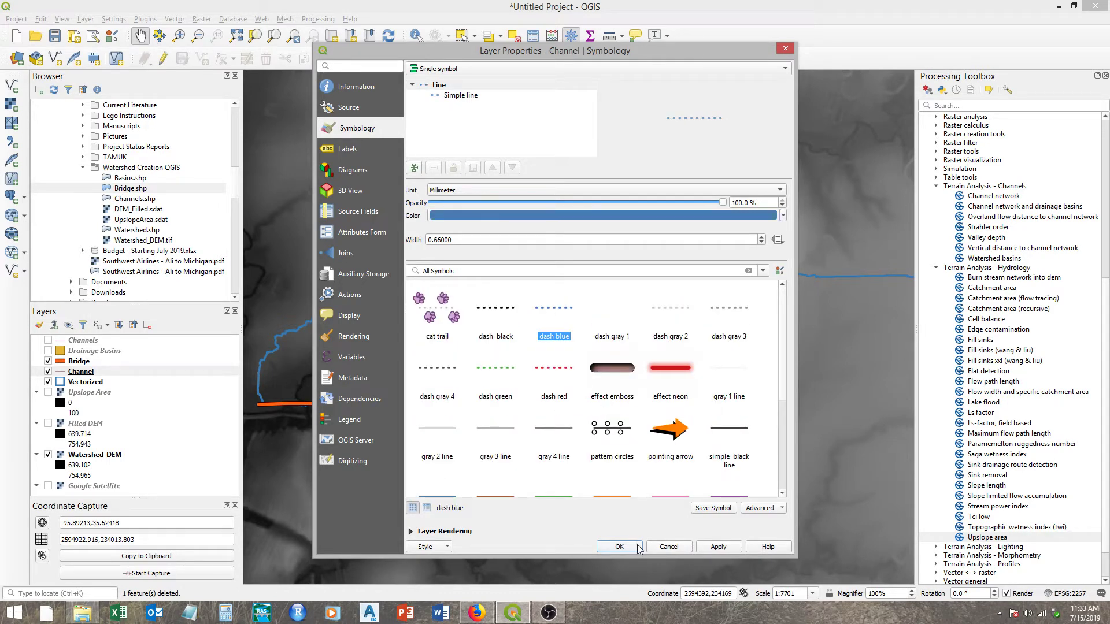
click(619, 547)
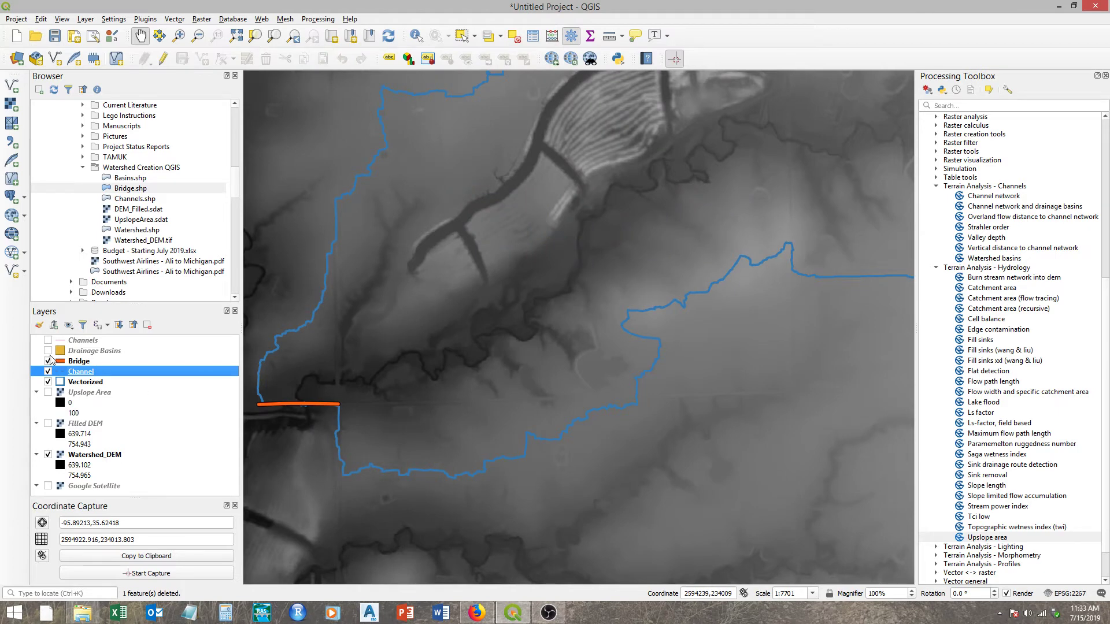
Step: Examine the course of the main channel on the DEM from the bridge up through the watershed
drag(310, 387, 434, 388)
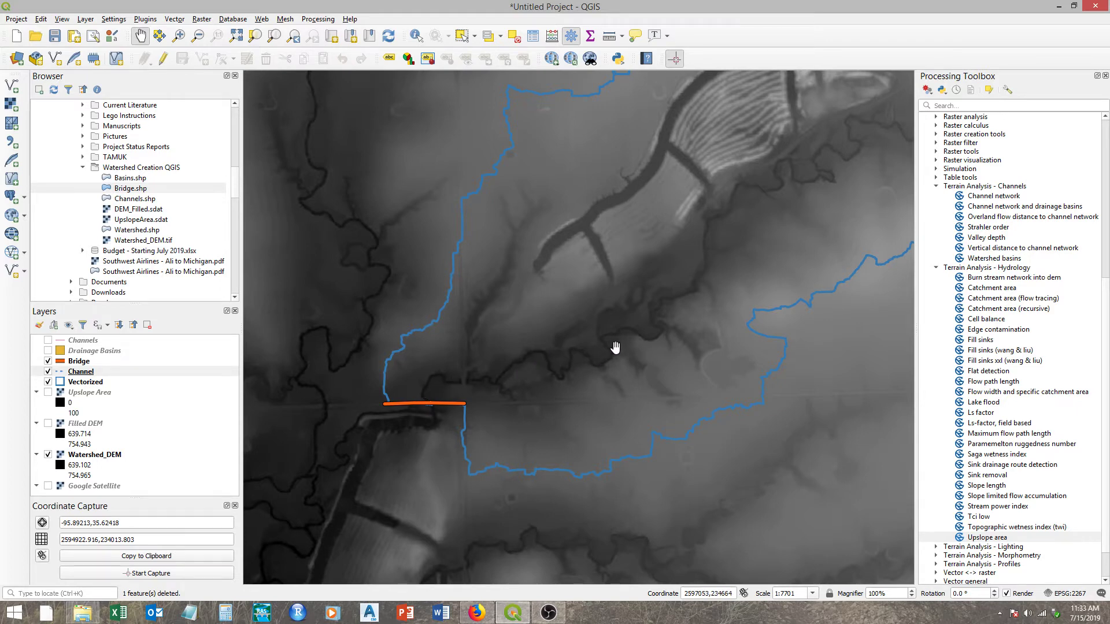
drag(690, 277, 496, 384)
scroll(574, 304, down, 2)
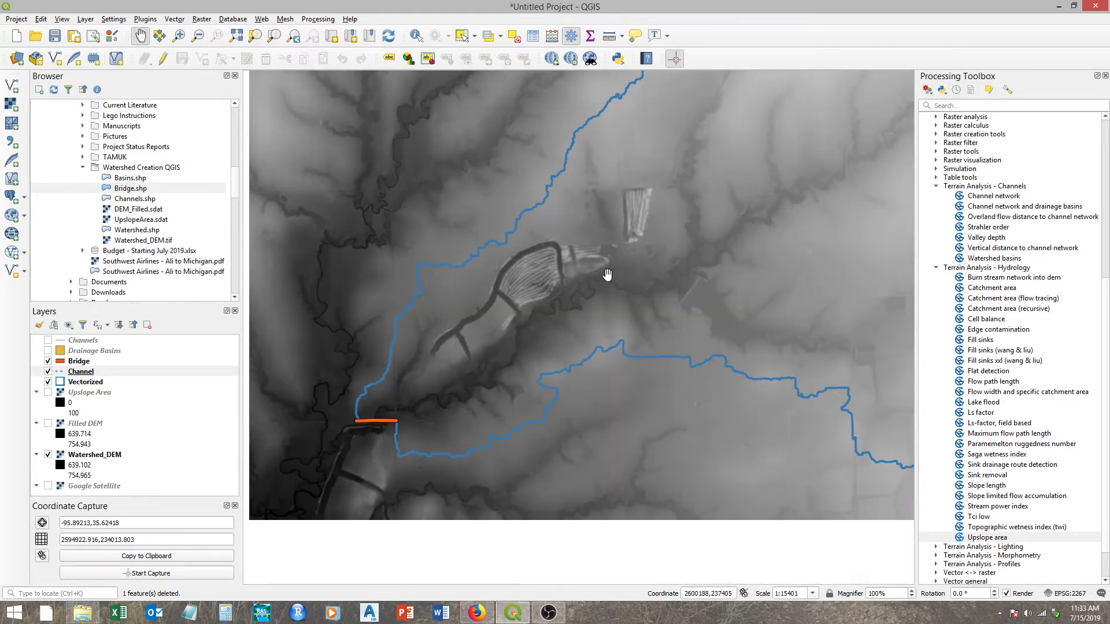
scroll(634, 282, up, 1)
drag(775, 179, 671, 223)
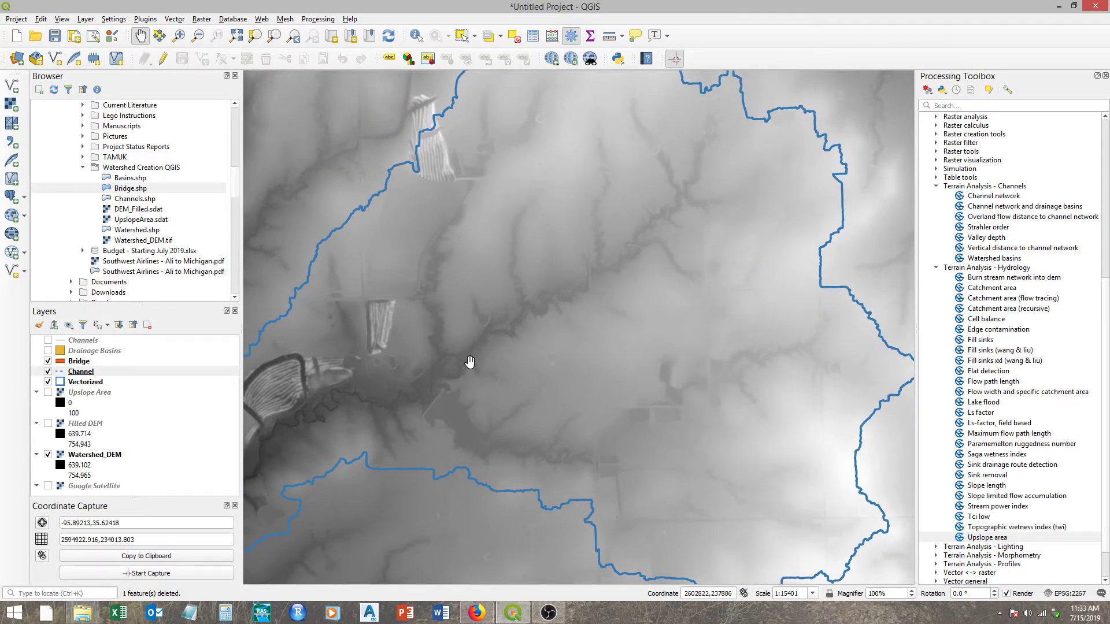
scroll(686, 186, down, 2)
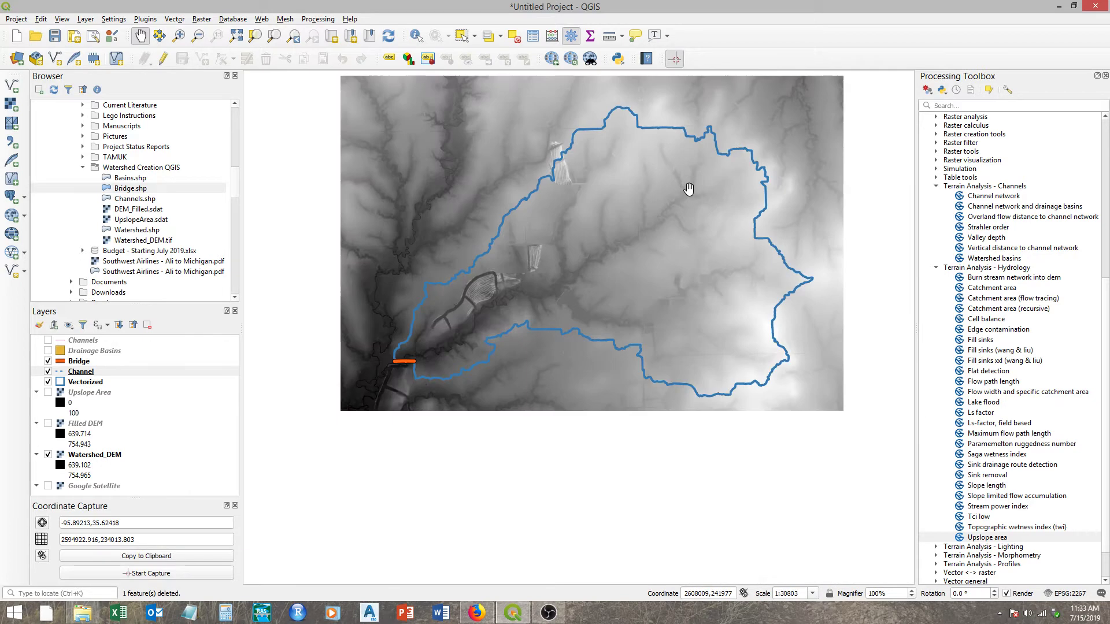
scroll(555, 291, up, 2)
drag(653, 286, 555, 330)
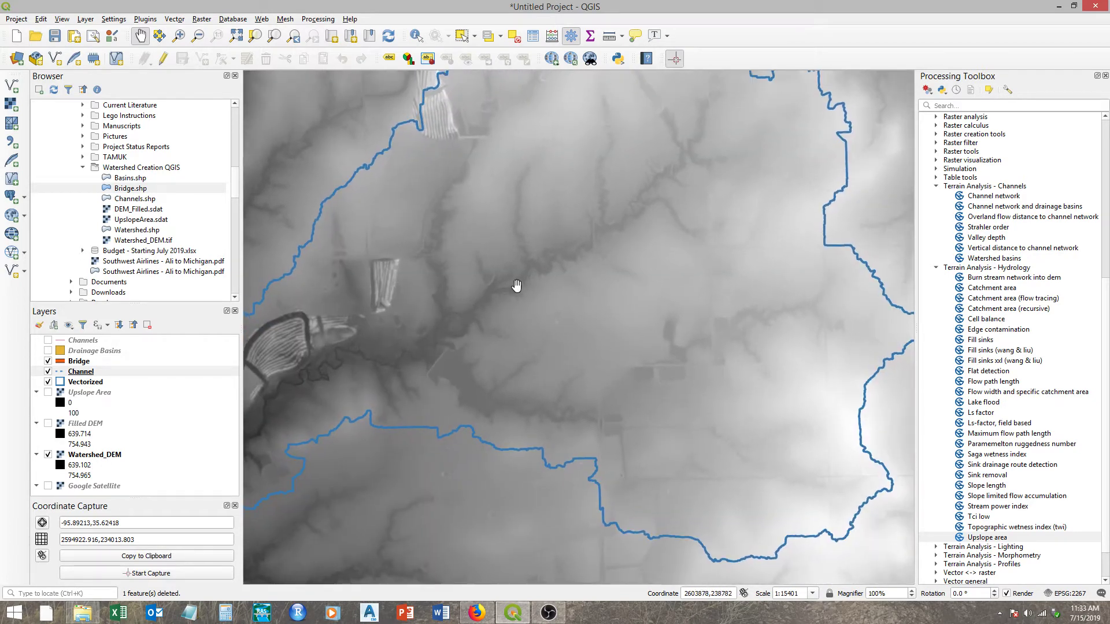
drag(449, 330, 634, 322)
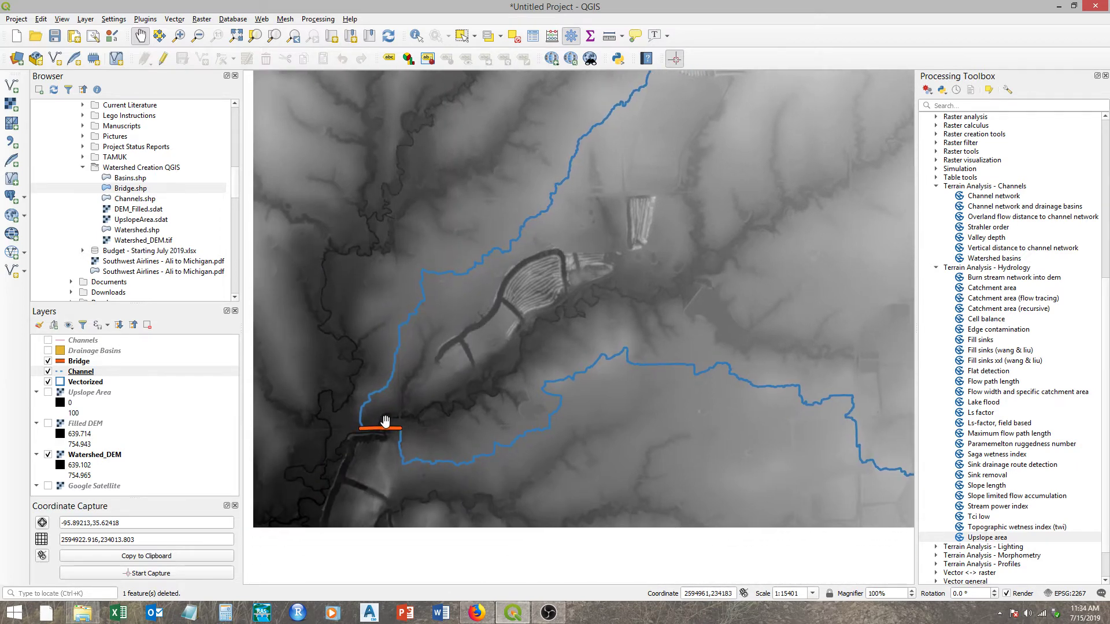
Step: Make the Channel layer editable and start a line feature at the watershed outlet under the bridge, following the dark streambed upstream
scroll(385, 421, up, 3)
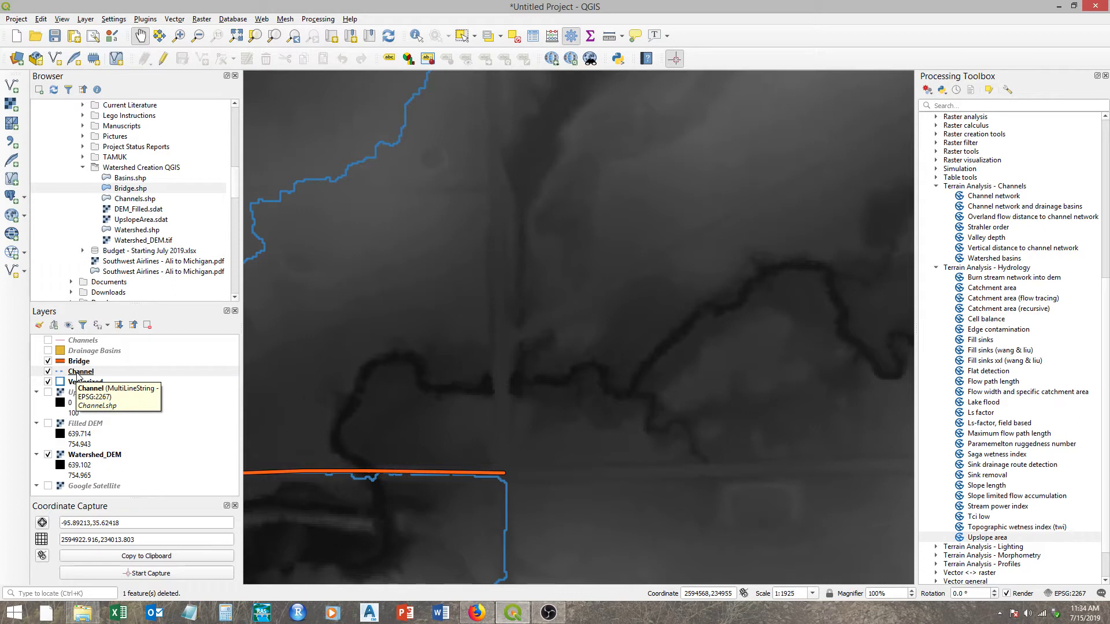
click(164, 59)
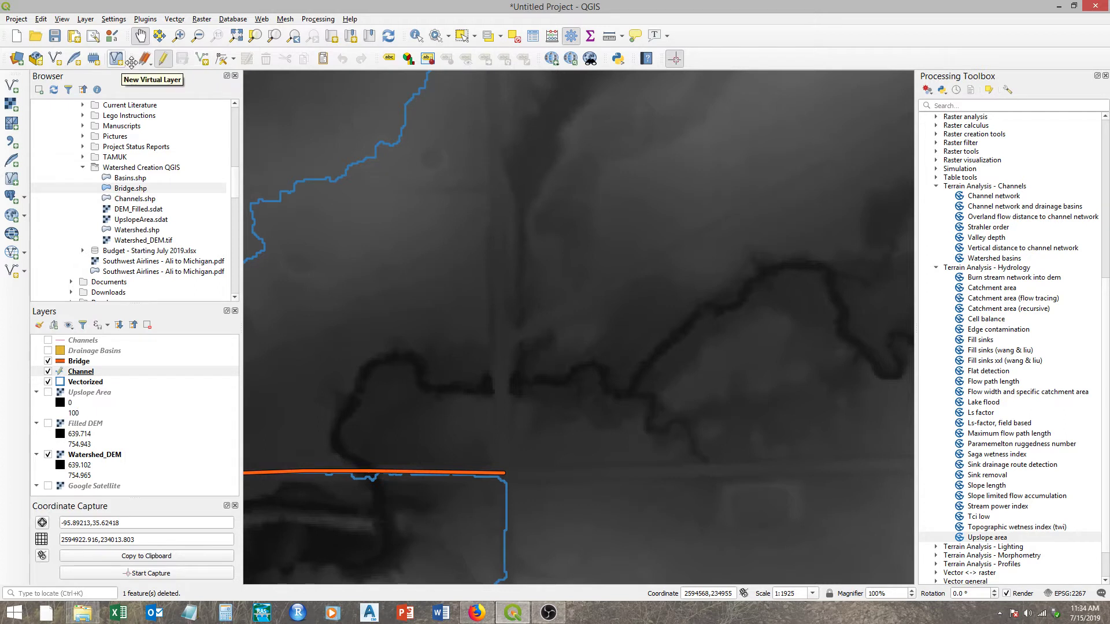
click(204, 63)
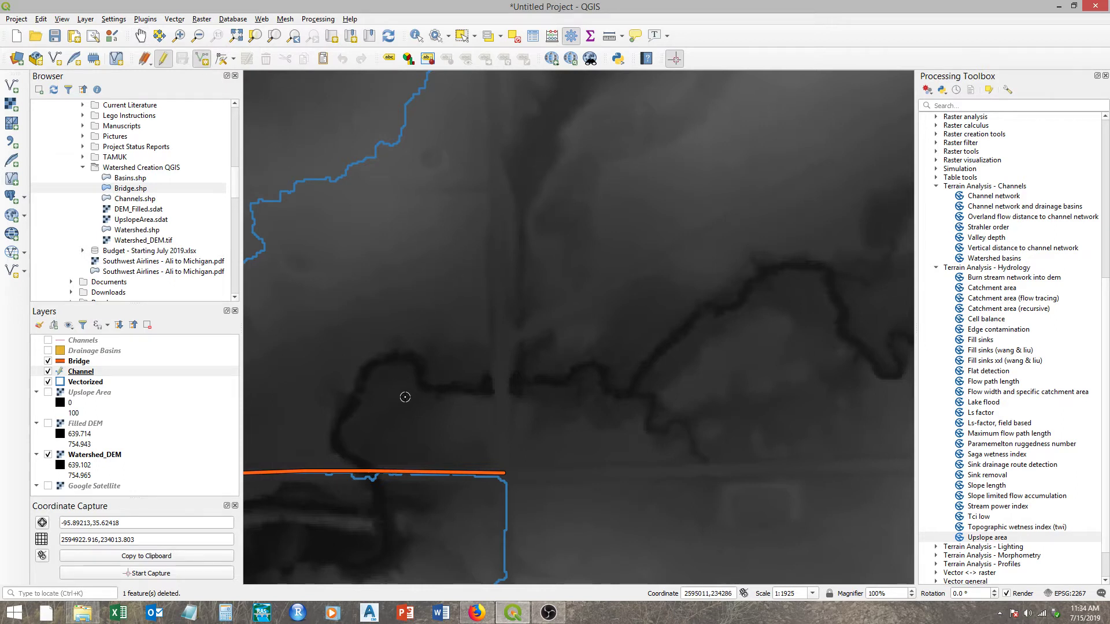
scroll(358, 457, up, 2)
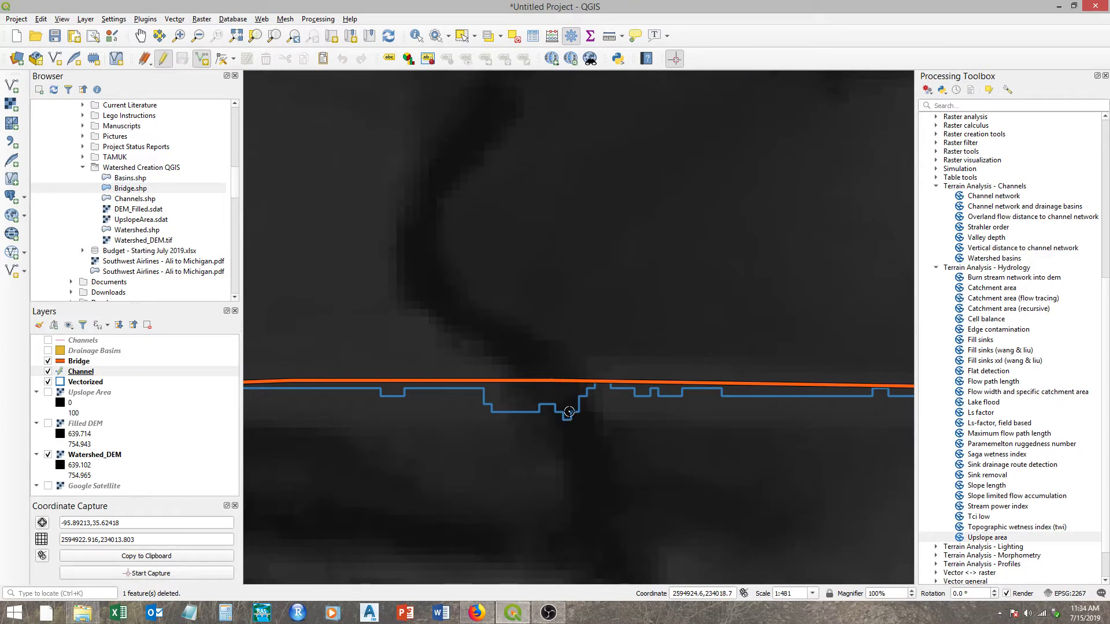
click(566, 416)
click(426, 287)
click(420, 233)
Step: Extend the channel line along the streambed around the first large bend north of the bridge
scroll(435, 180, down, 3)
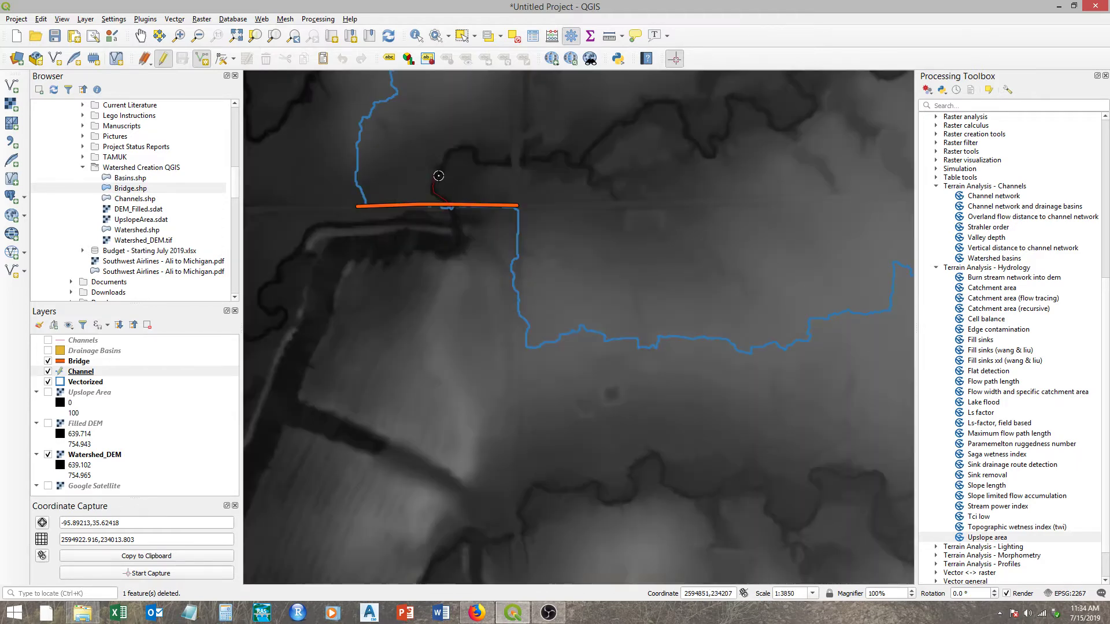
scroll(433, 321, up, 2)
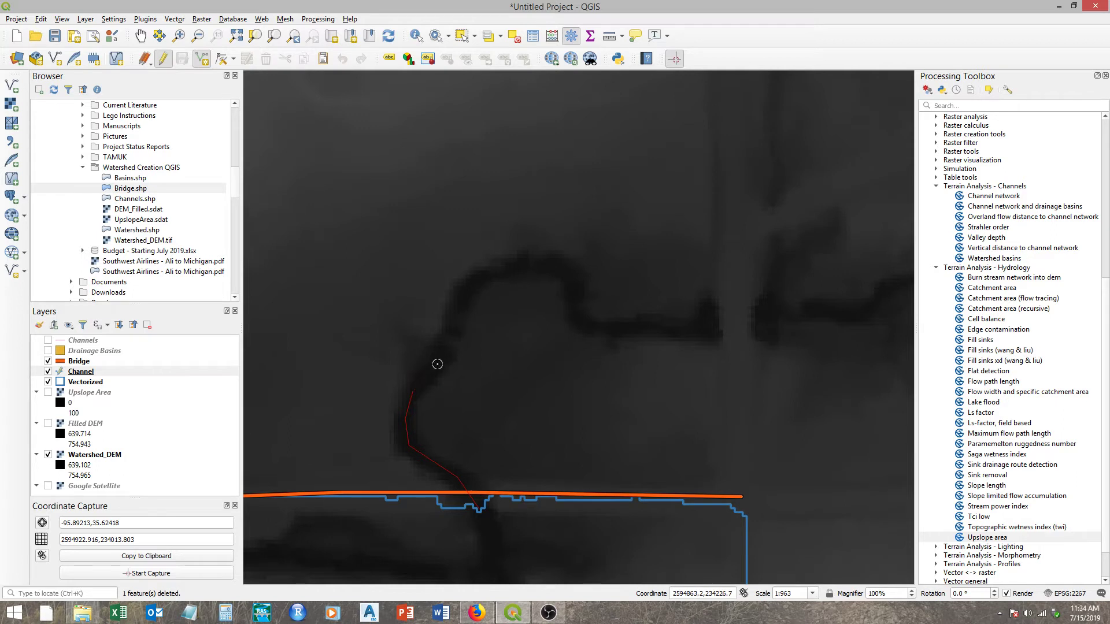
scroll(438, 364, up, 1)
scroll(438, 364, up, 1)
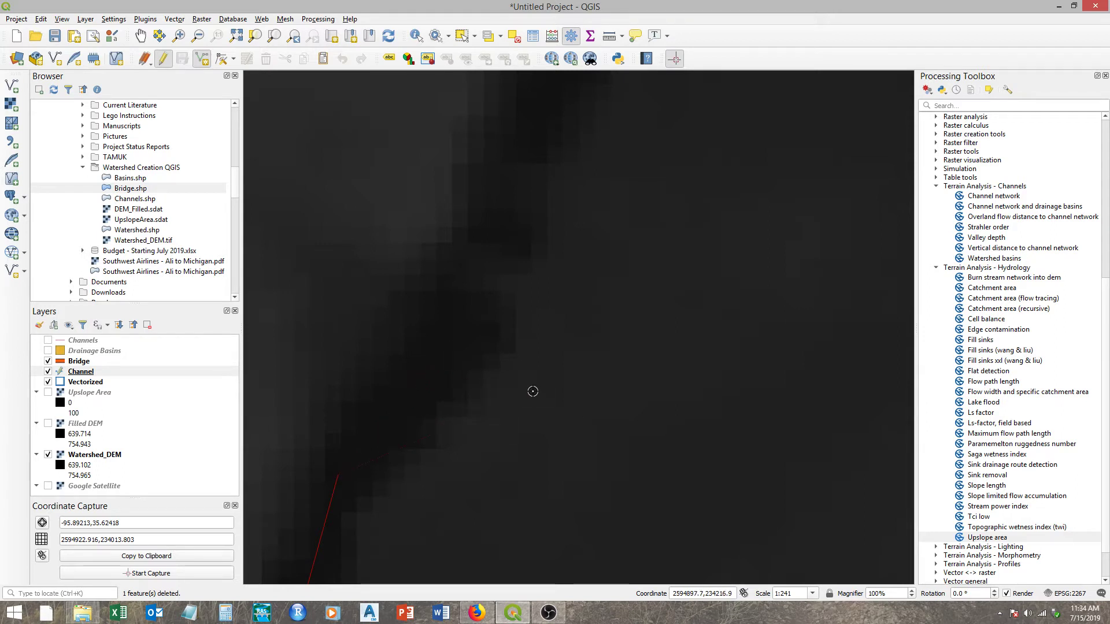
scroll(418, 373, down, 3)
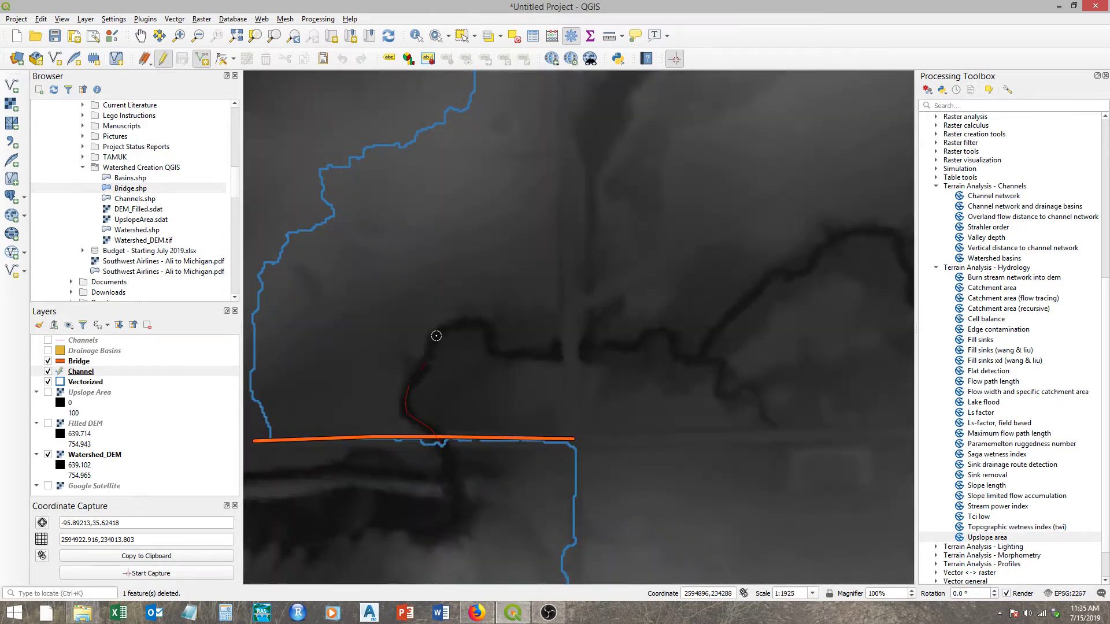
click(436, 333)
click(484, 322)
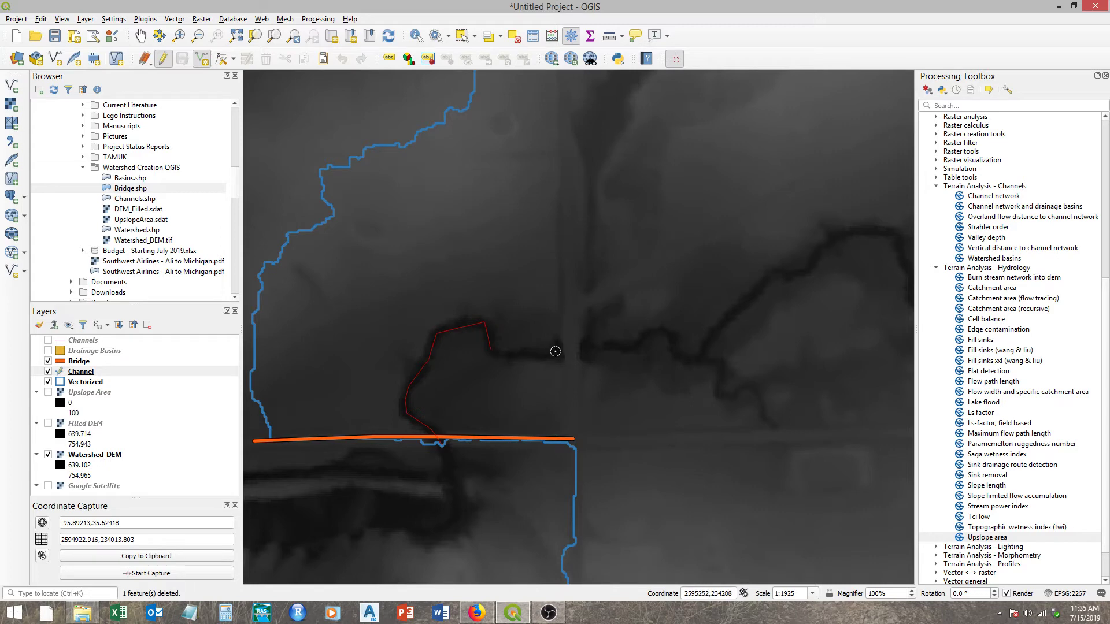
Step: Extend the channel line eastward along the streambed, across the north-south road embankment and past the small tributary junction
click(560, 351)
click(636, 344)
click(662, 331)
click(674, 353)
click(696, 353)
scroll(486, 403, down, 1)
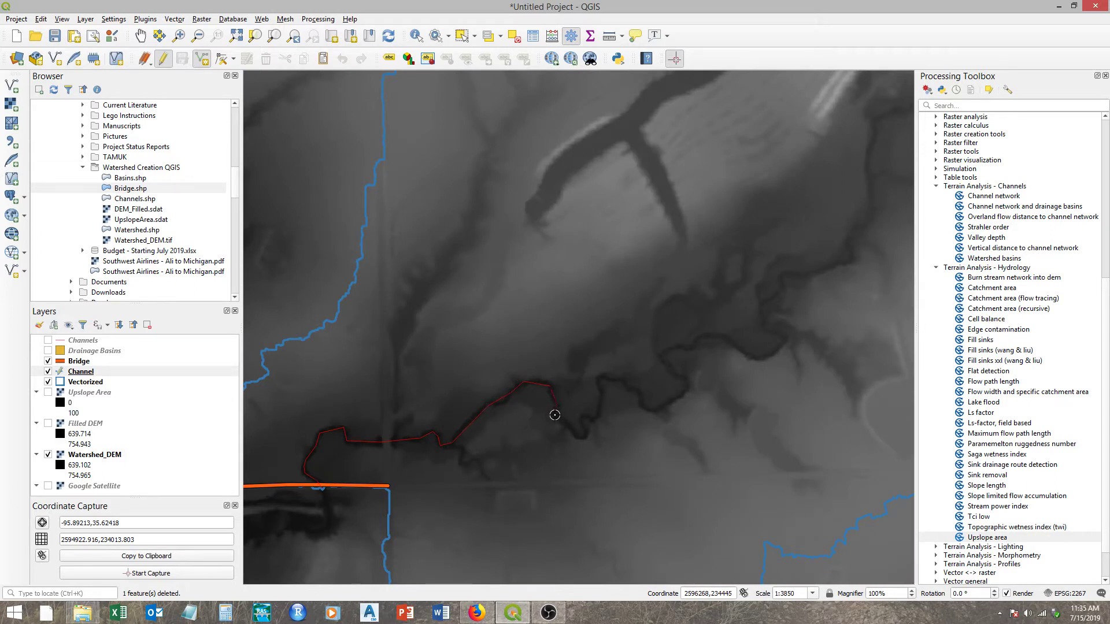
Step: Trace the channel line through the tight meanders of the dark streambed northeast of the bridge
click(581, 436)
click(605, 380)
click(649, 405)
click(663, 401)
click(681, 379)
click(668, 353)
click(690, 348)
click(721, 335)
click(758, 359)
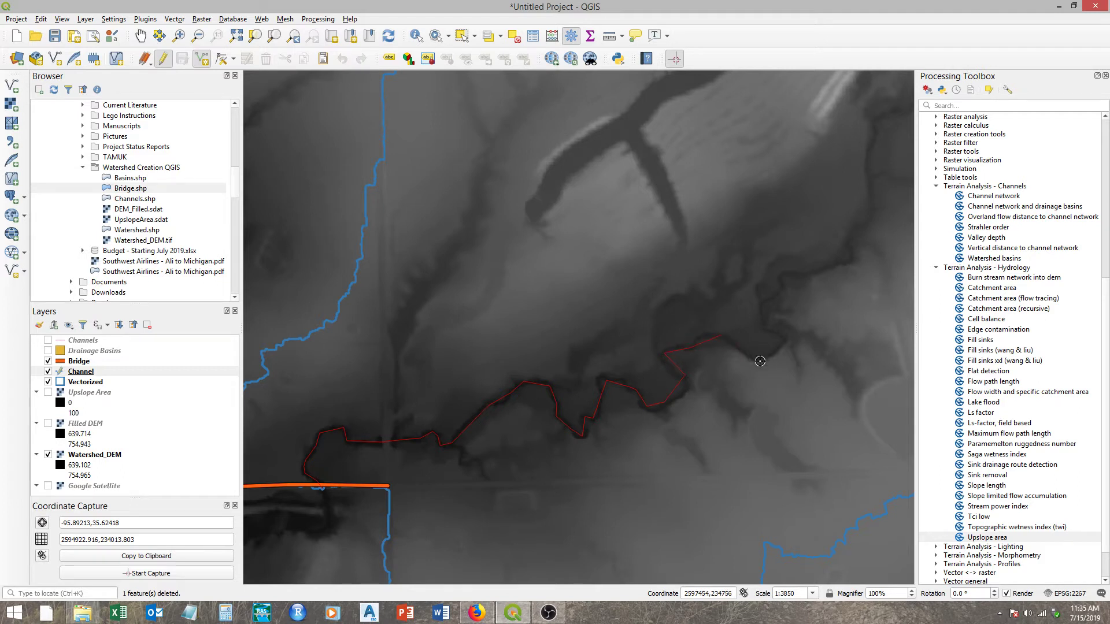
Step: Continue the channel line around the northward bend and up the streambed toward the light-striped field
click(772, 329)
click(762, 310)
click(776, 286)
drag(856, 254, 584, 354)
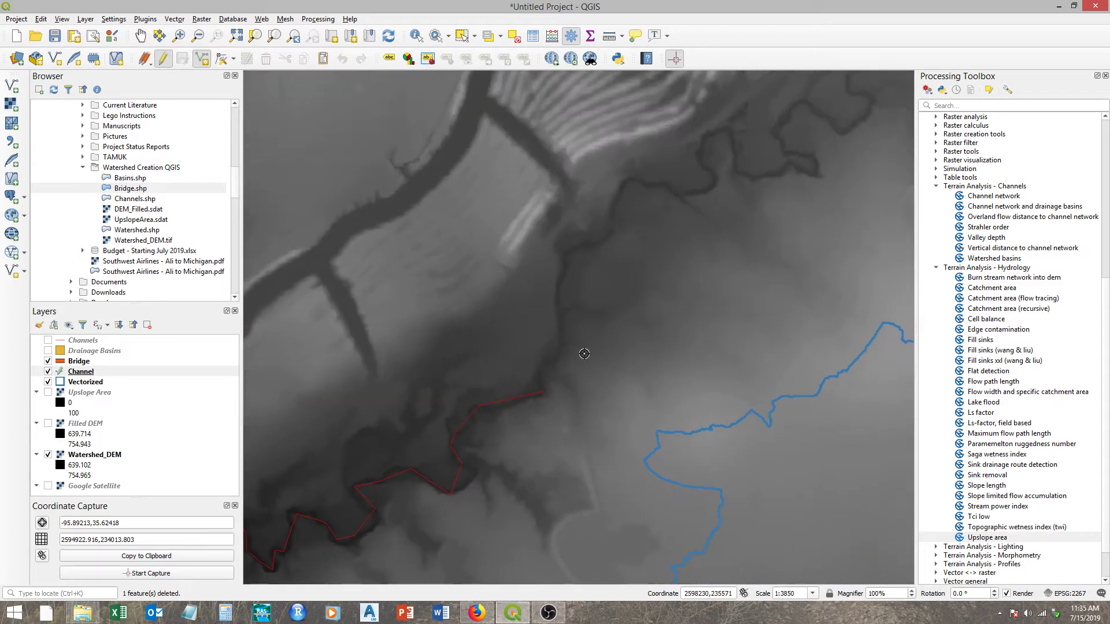
scroll(584, 354, down, 1)
click(566, 351)
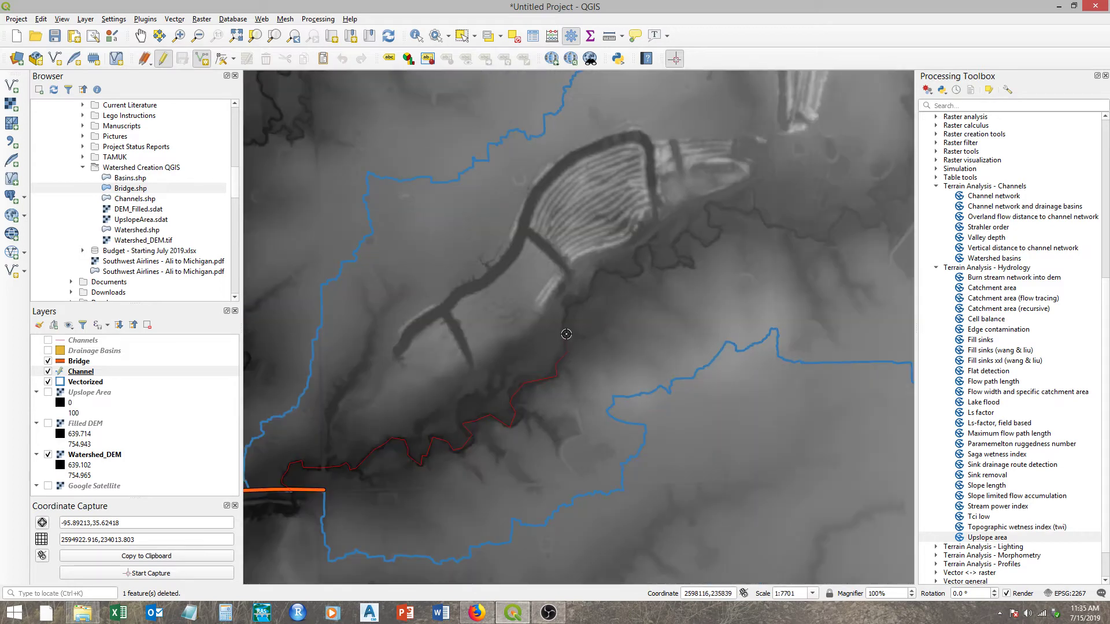
Step: Trace the channel line along the winding streambed southeast of the large terraced field
click(566, 307)
click(578, 301)
click(590, 288)
click(602, 271)
click(634, 275)
click(641, 259)
click(653, 264)
click(694, 269)
click(674, 249)
Step: Extend the channel line around the sharp loop east of the terraced field and along the streambed eastward
click(685, 232)
click(705, 243)
click(716, 230)
click(711, 201)
click(732, 205)
click(797, 233)
click(822, 238)
click(843, 212)
drag(883, 208, 531, 319)
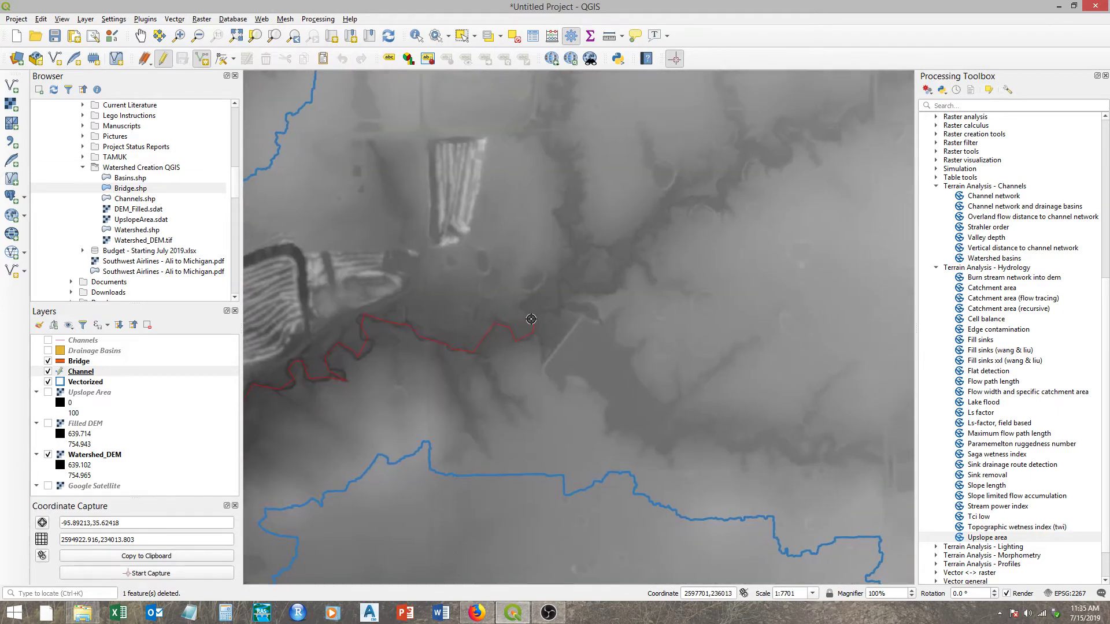
Step: Carry the channel line through the wide dark confluence and up its northeastern branch
click(561, 307)
click(561, 282)
click(605, 293)
click(648, 222)
click(662, 222)
click(724, 199)
click(723, 185)
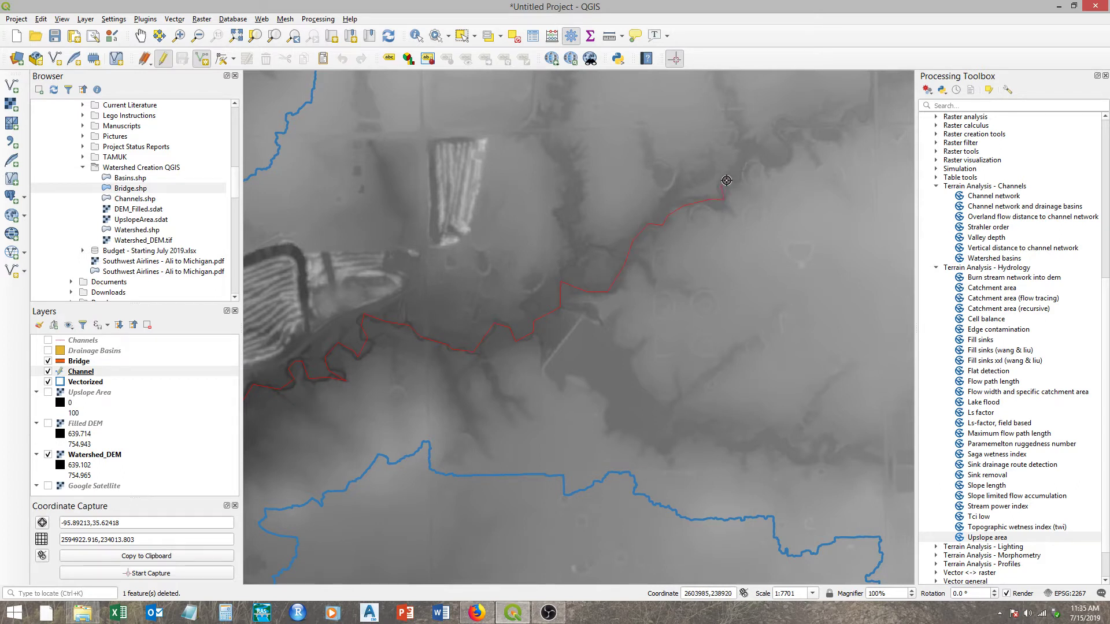
Step: Trace the channel line around the small bends farther up the northeastern branch
click(745, 148)
click(757, 145)
click(785, 159)
click(796, 146)
click(776, 131)
click(781, 122)
drag(783, 124, 491, 322)
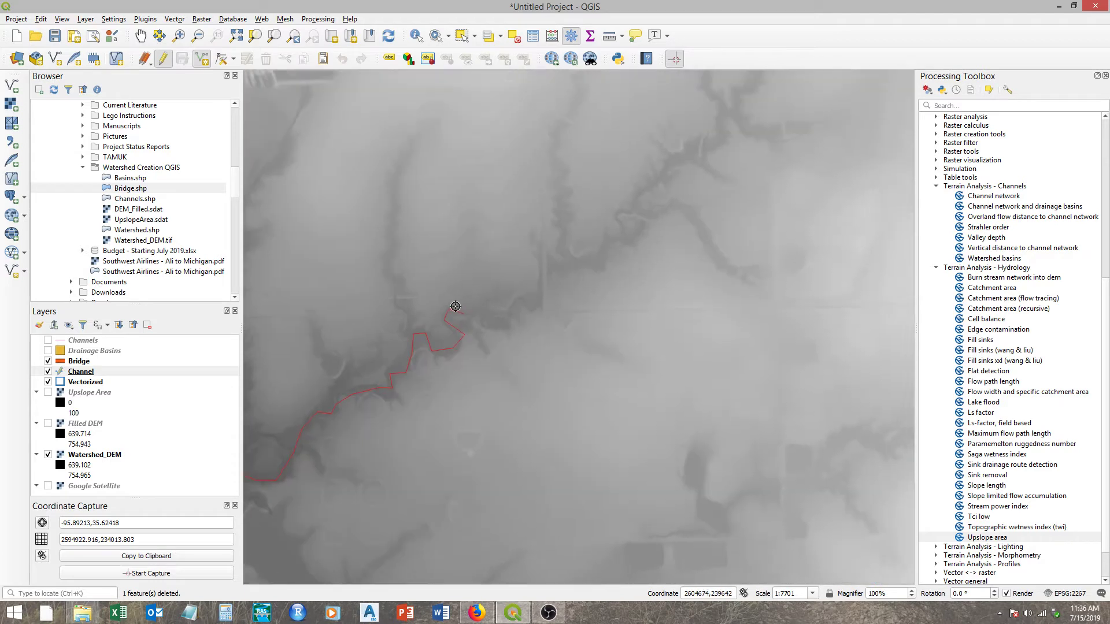
Step: Extend the channel line northeast across the next north-south road line on the DEM
click(495, 327)
click(521, 302)
click(532, 306)
click(538, 282)
click(551, 270)
scroll(580, 260, up, 1)
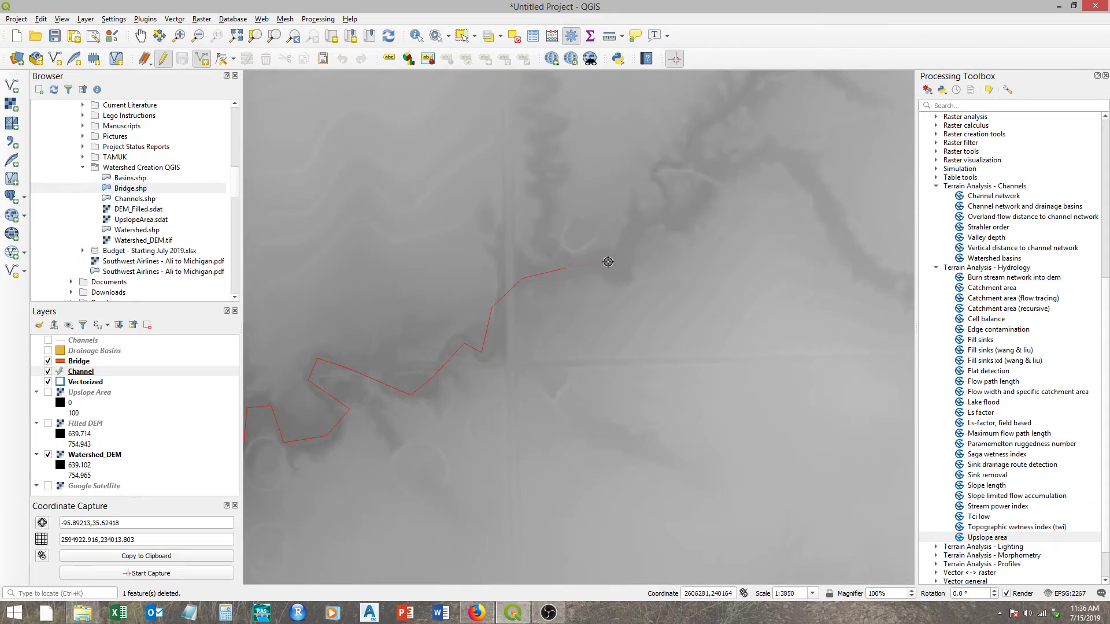
Step: Trace the channel line up to and around the pond-like loop at the southeastern tributary junction
click(615, 259)
click(636, 225)
click(664, 209)
click(651, 168)
click(667, 166)
click(698, 133)
drag(736, 109, 503, 369)
Step: Extend the channel line northeast along the fading streambed to just below the upper fork
click(539, 325)
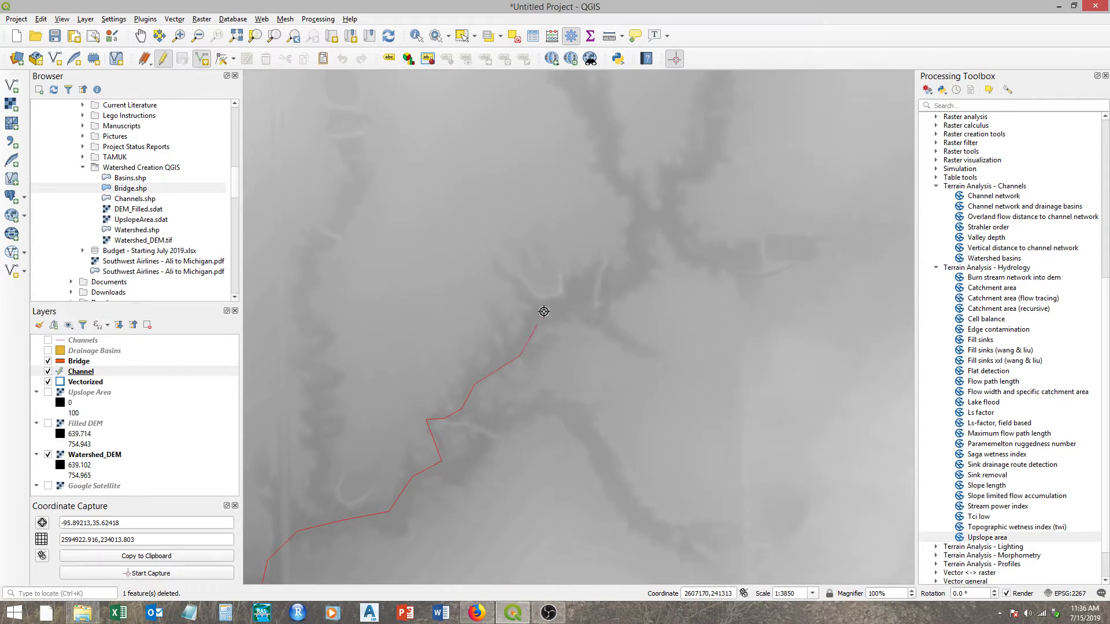
click(556, 311)
click(599, 312)
click(614, 294)
scroll(636, 184, down, 2)
drag(639, 180, 586, 314)
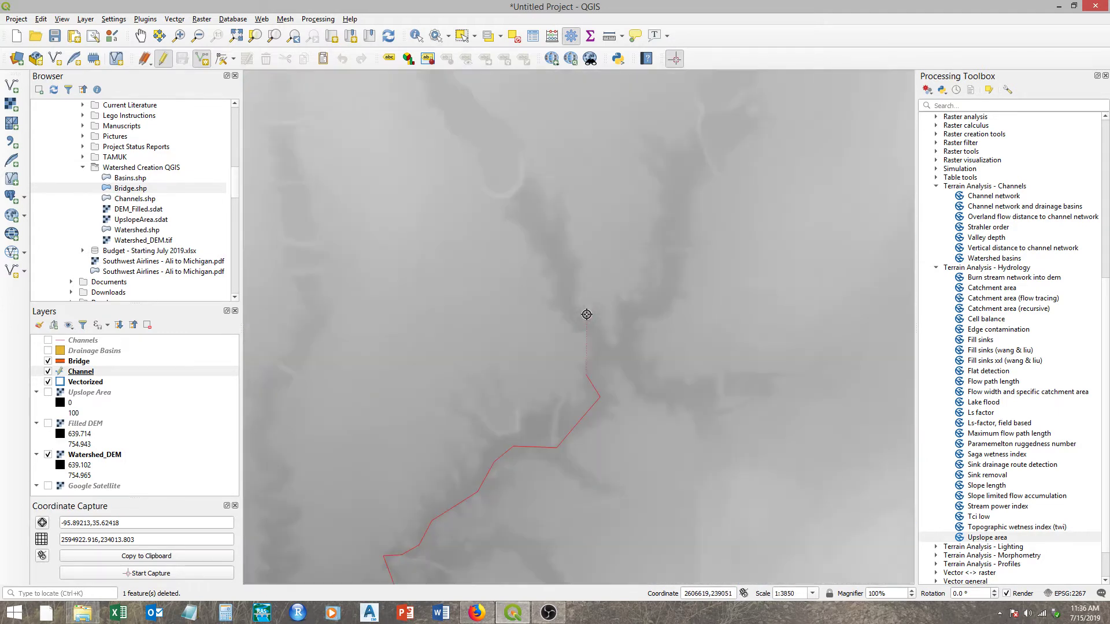
scroll(586, 314, up, 3)
Step: Continue the channel line through the upper fork and north along its eastern branch
click(606, 387)
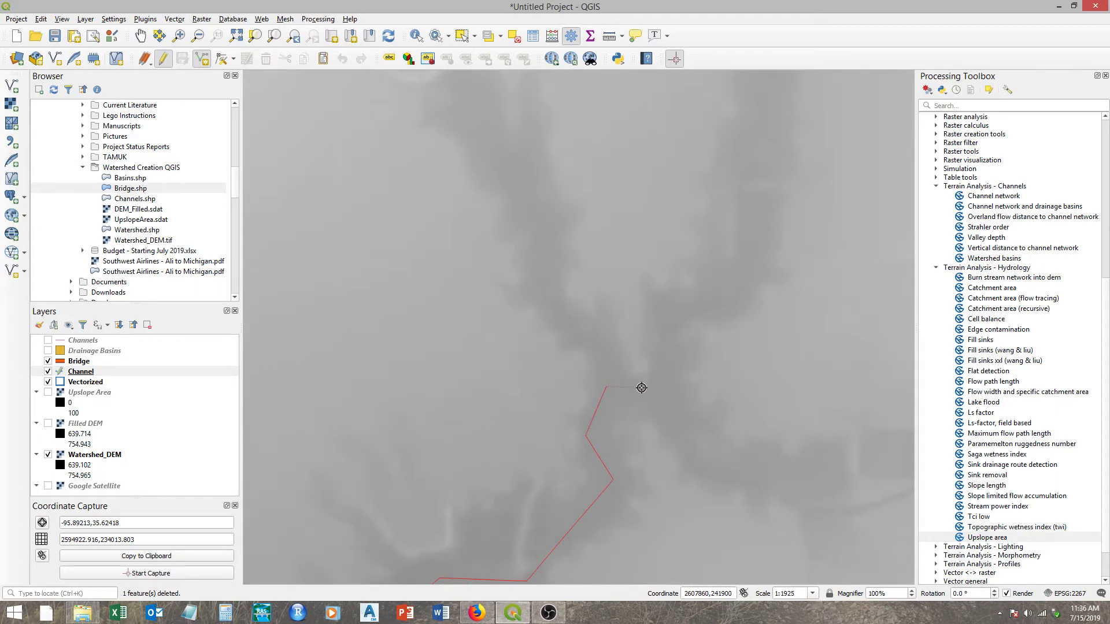
click(642, 388)
click(663, 383)
click(672, 322)
click(733, 306)
click(753, 261)
drag(746, 196, 687, 292)
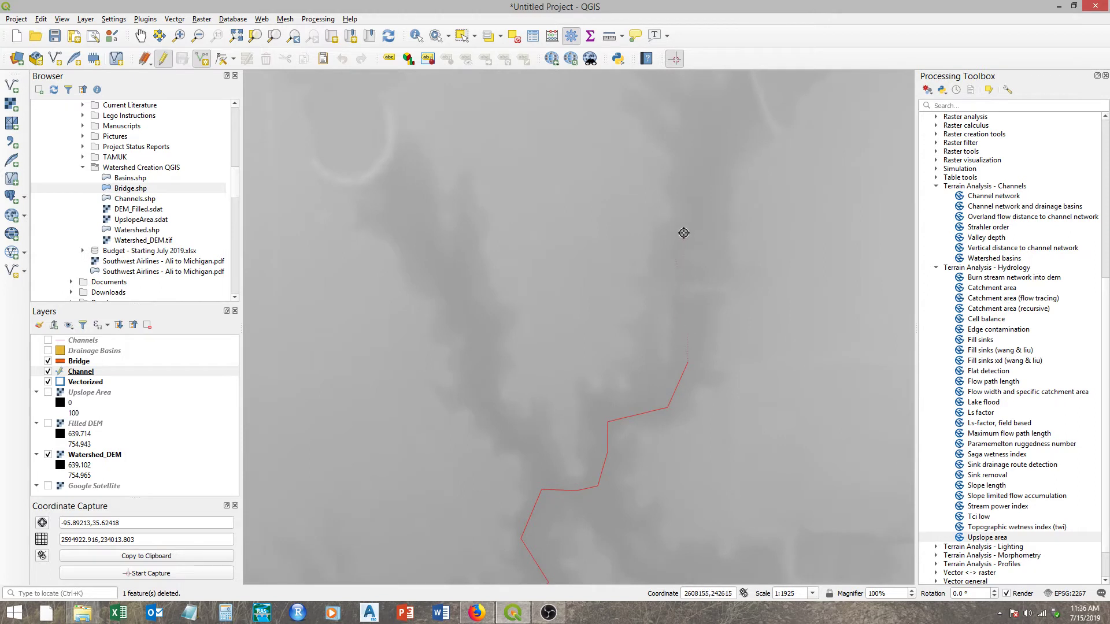
Step: Hide the Watershed_DEM layer and show the Google Satellite layer as the tracing background
scroll(693, 207, up, 1)
scroll(693, 207, down, 1)
click(48, 456)
click(48, 487)
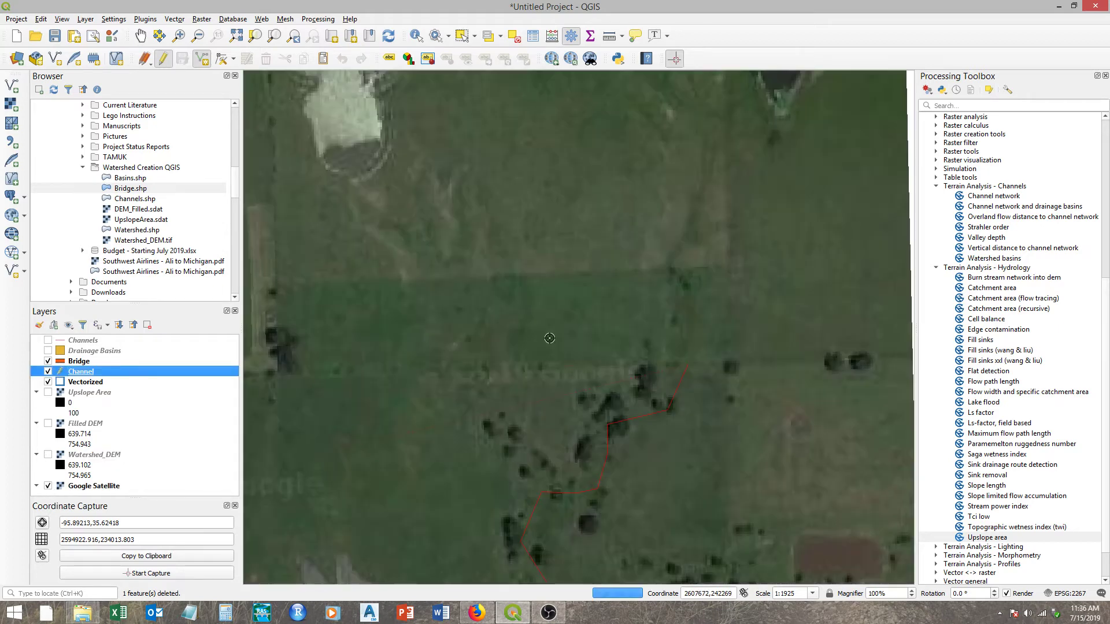
Step: Complete the channel line at the trees marking its upstream end on the satellite imagery, leaving the feature's id empty
drag(697, 260, 627, 314)
scroll(615, 300, up, 1)
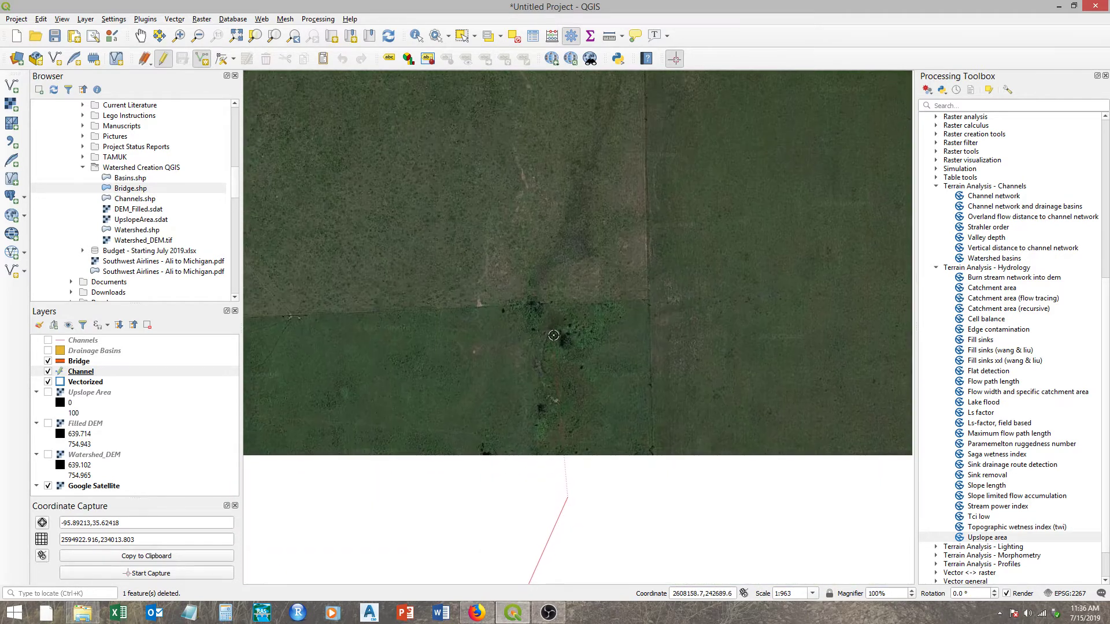
scroll(549, 206, down, 1)
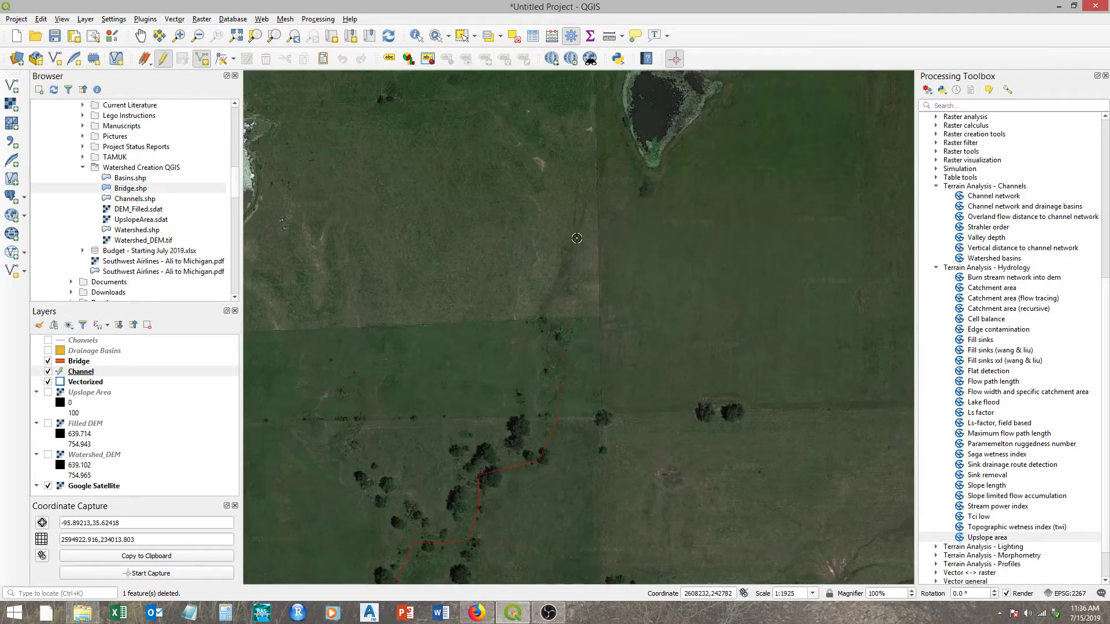
key(Up)
scroll(523, 283, down, 2)
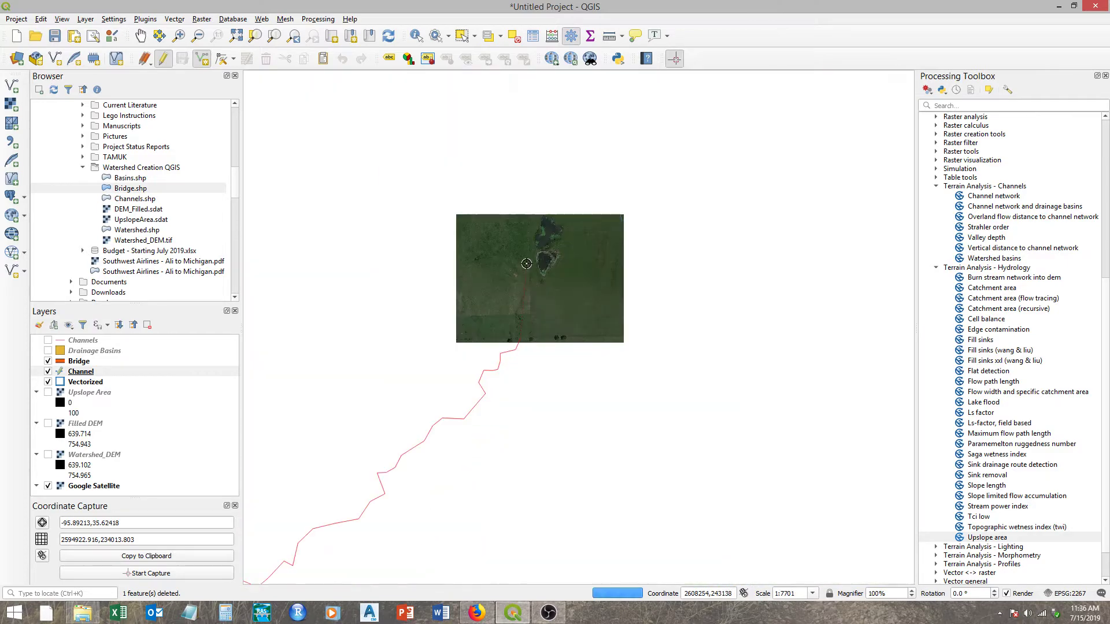
scroll(522, 281, up, 3)
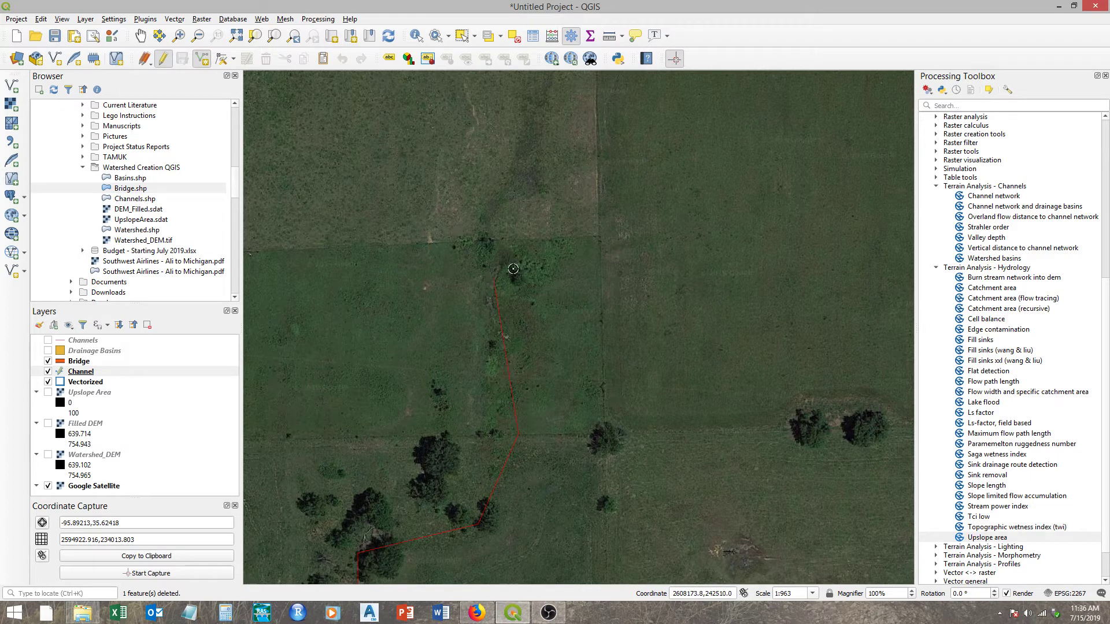
right_click(513, 268)
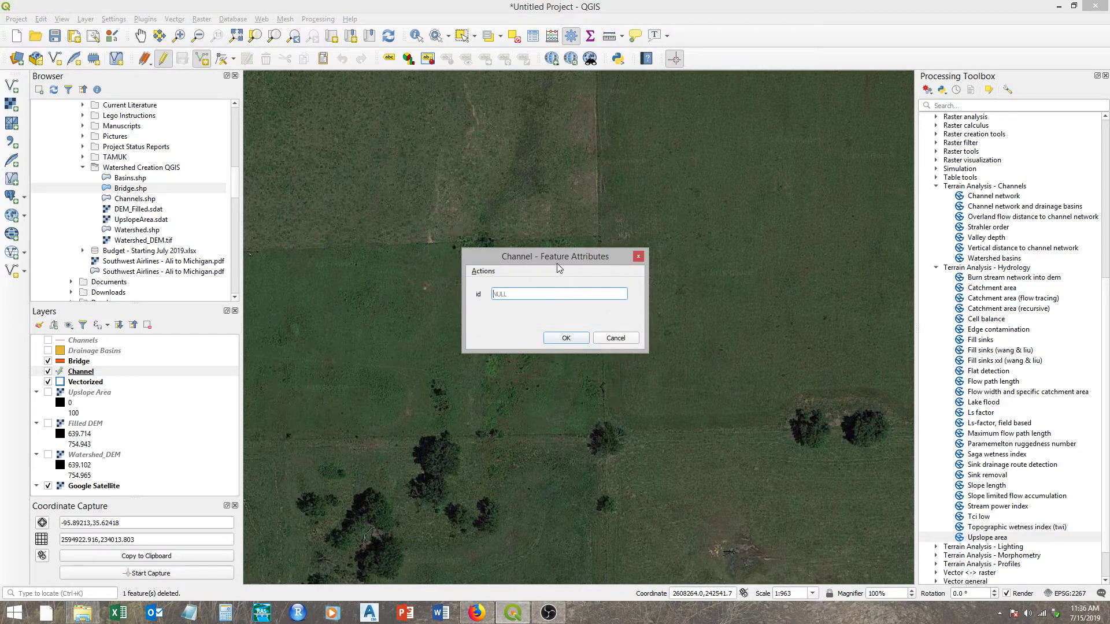
click(566, 338)
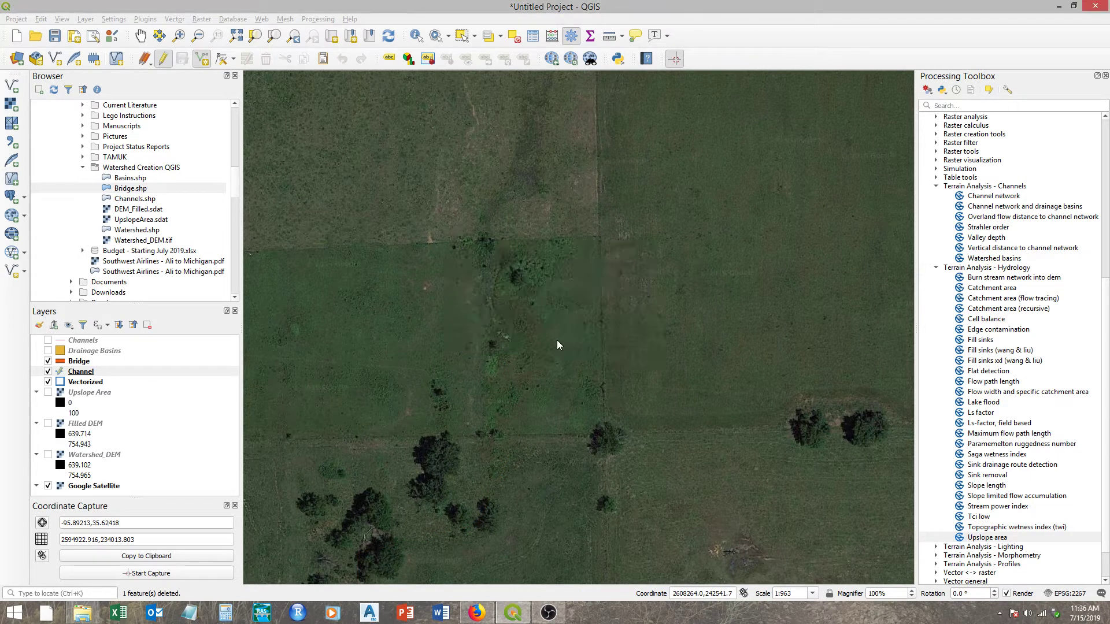
Step: Stop editing the Channel layer and save its changes
scroll(486, 327, down, 2)
drag(491, 386, 526, 312)
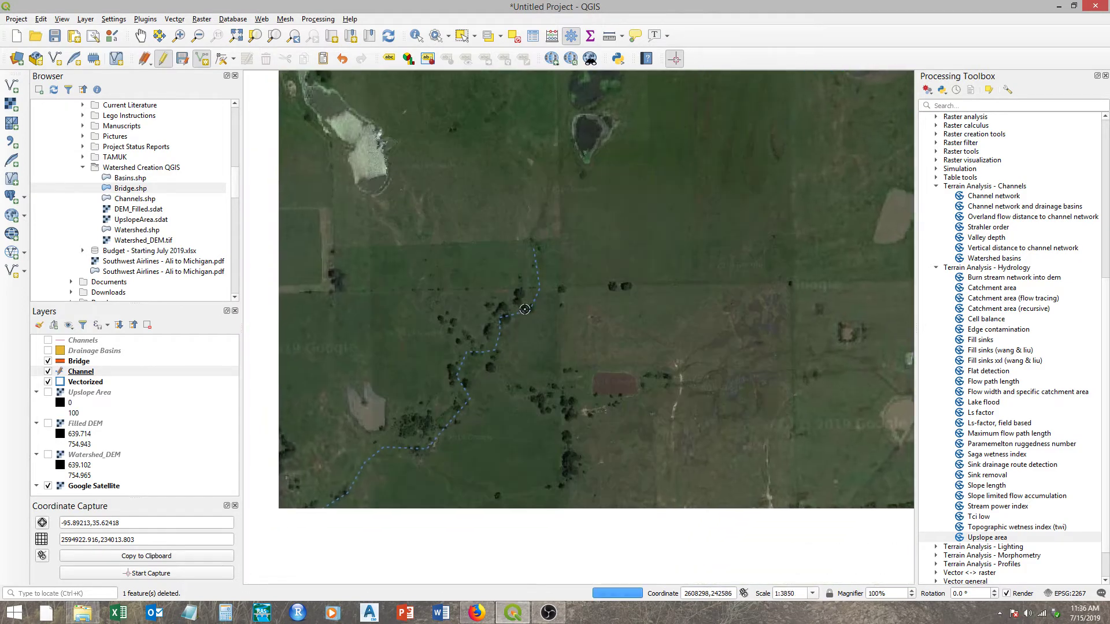
click(165, 61)
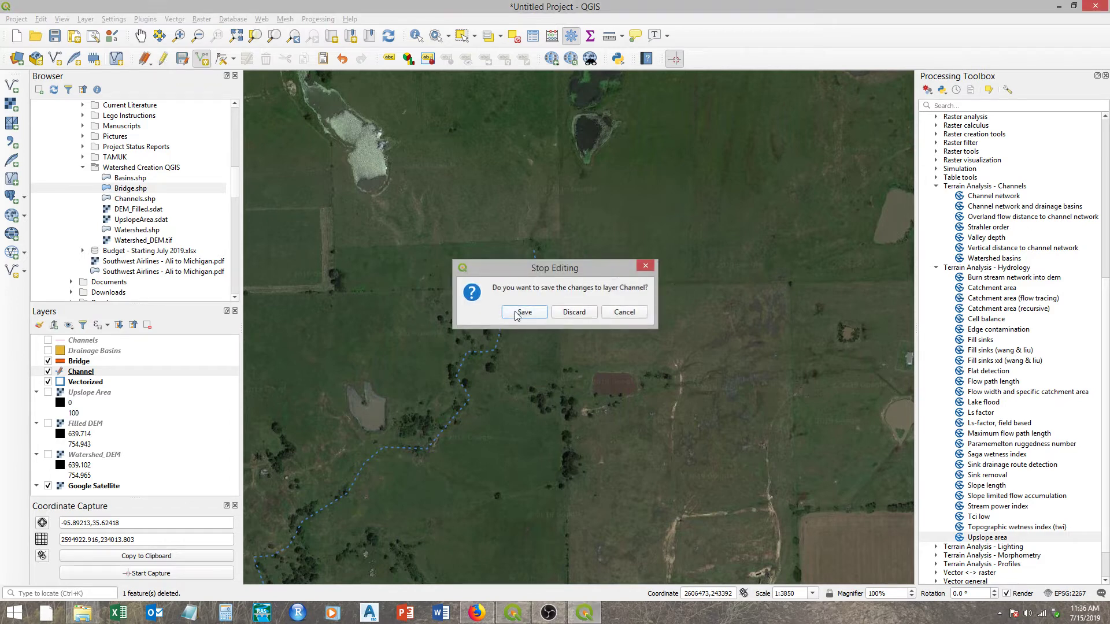
click(517, 313)
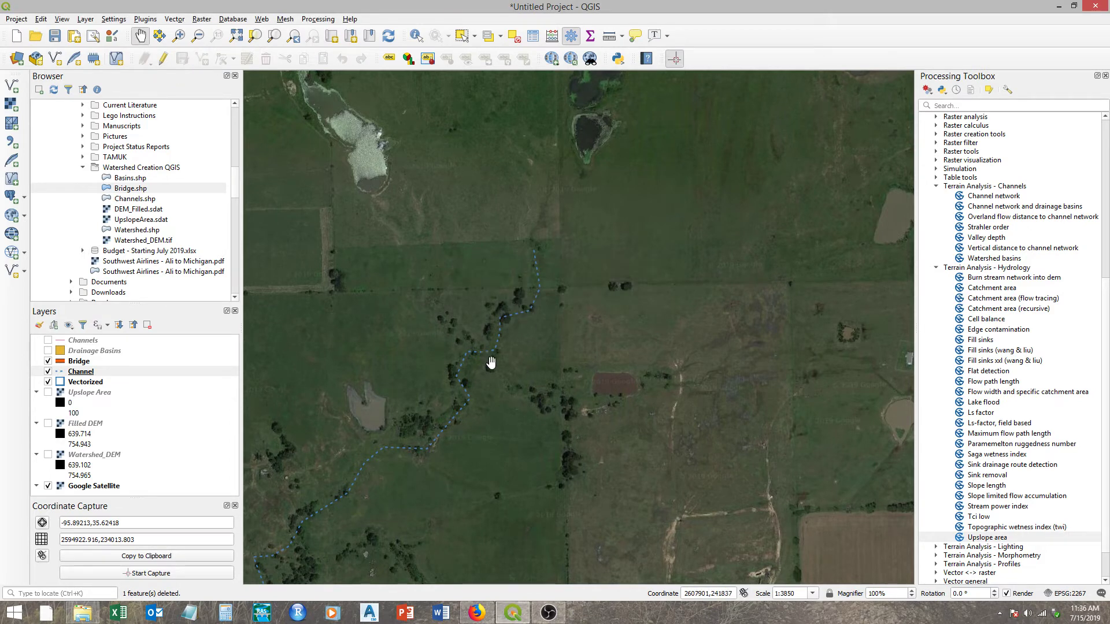
Step: Check the finished channel across the whole watershed and open the Field Calculator from the Channel layer's attribute table
drag(497, 359, 643, 301)
scroll(643, 301, down, 2)
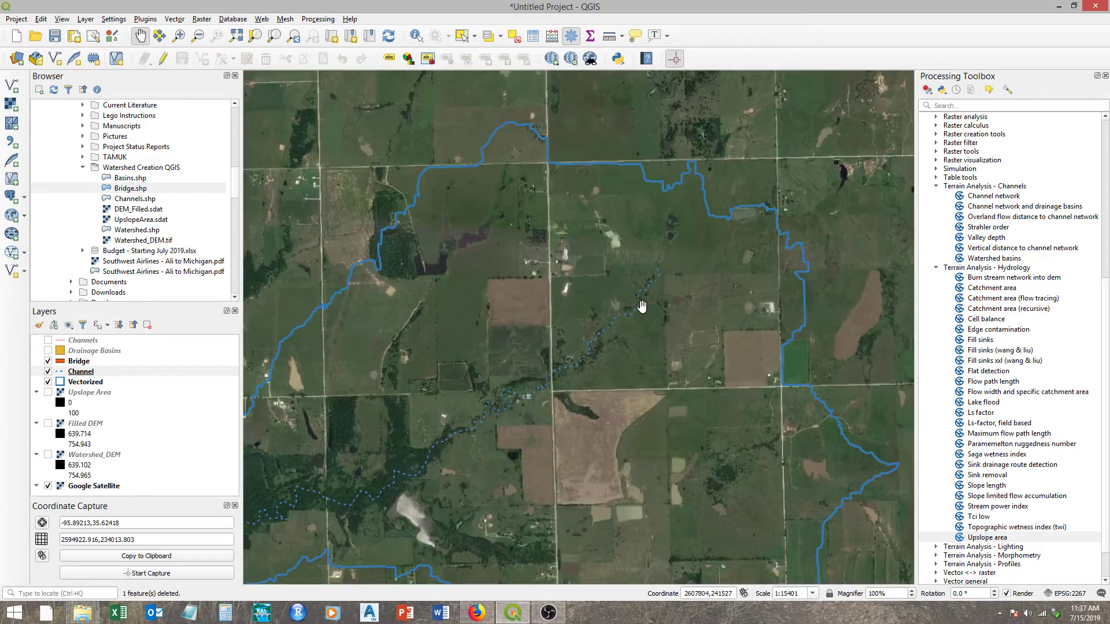
drag(467, 360, 547, 269)
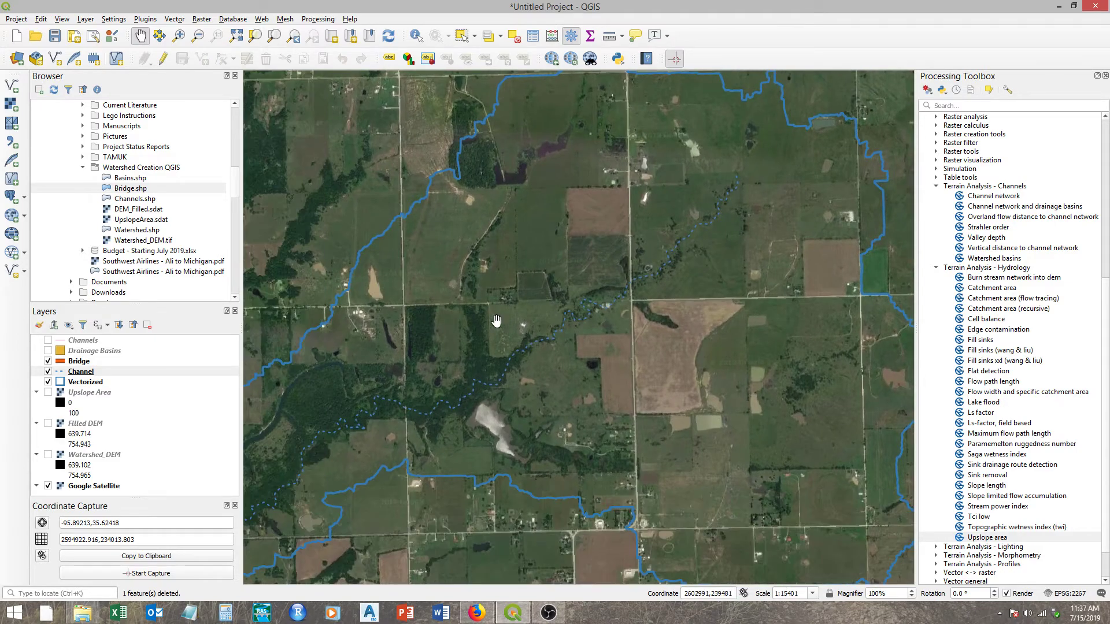
drag(366, 401, 502, 317)
scroll(502, 320, down, 1)
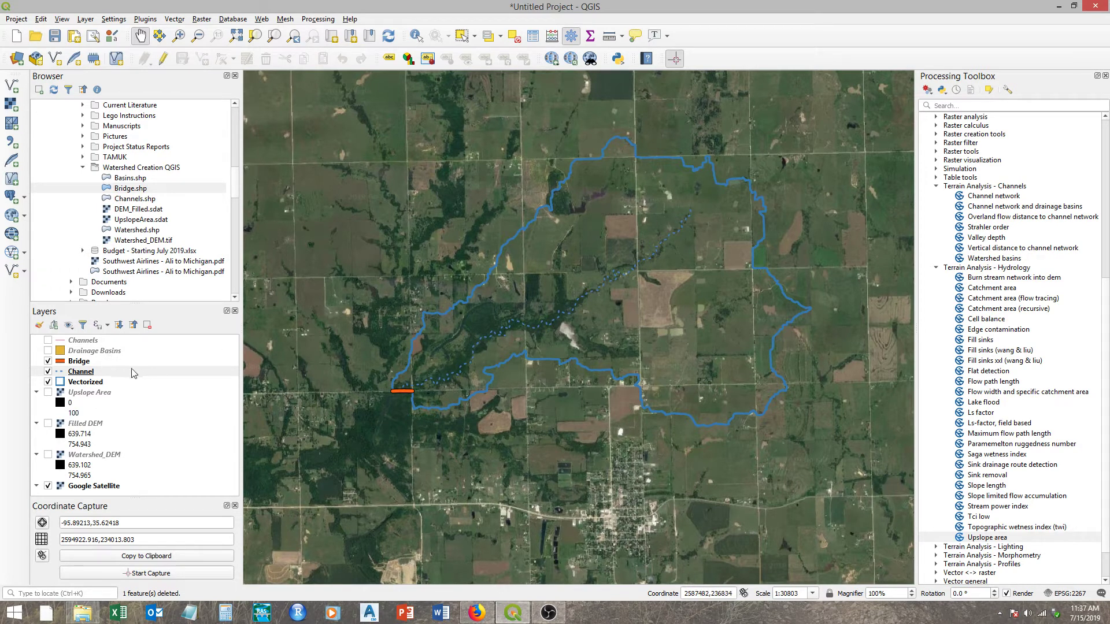
right_click(83, 375)
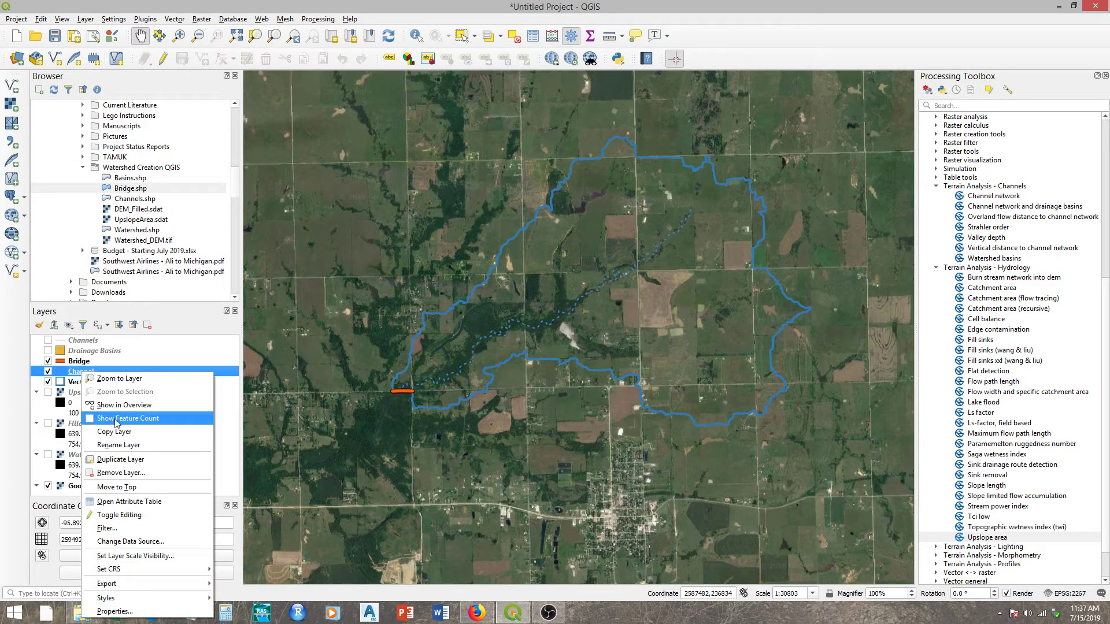
click(128, 502)
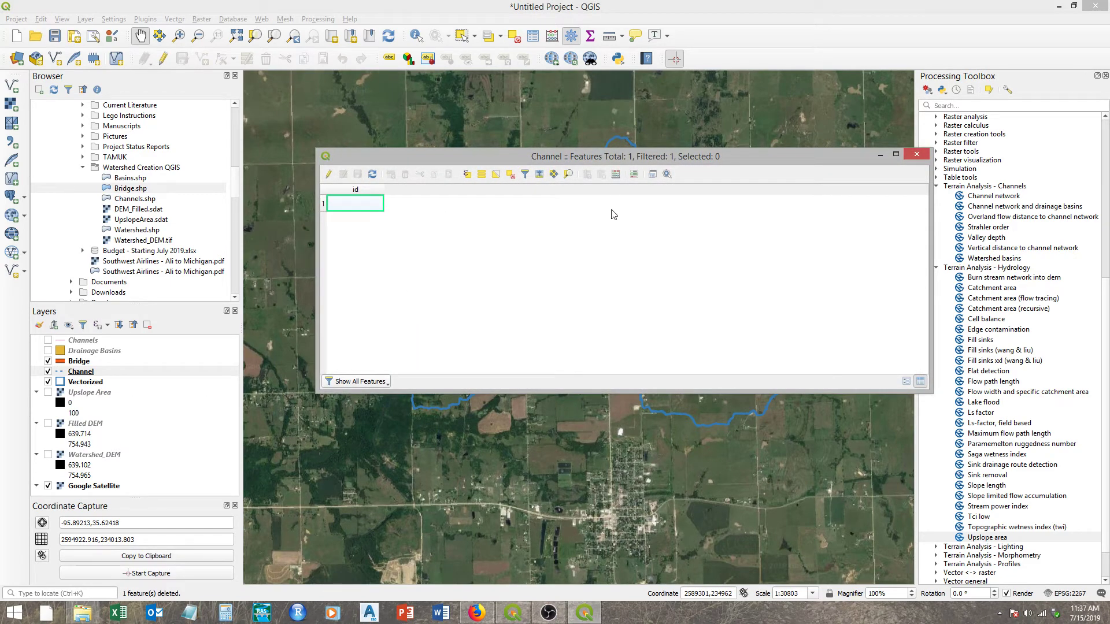
click(616, 175)
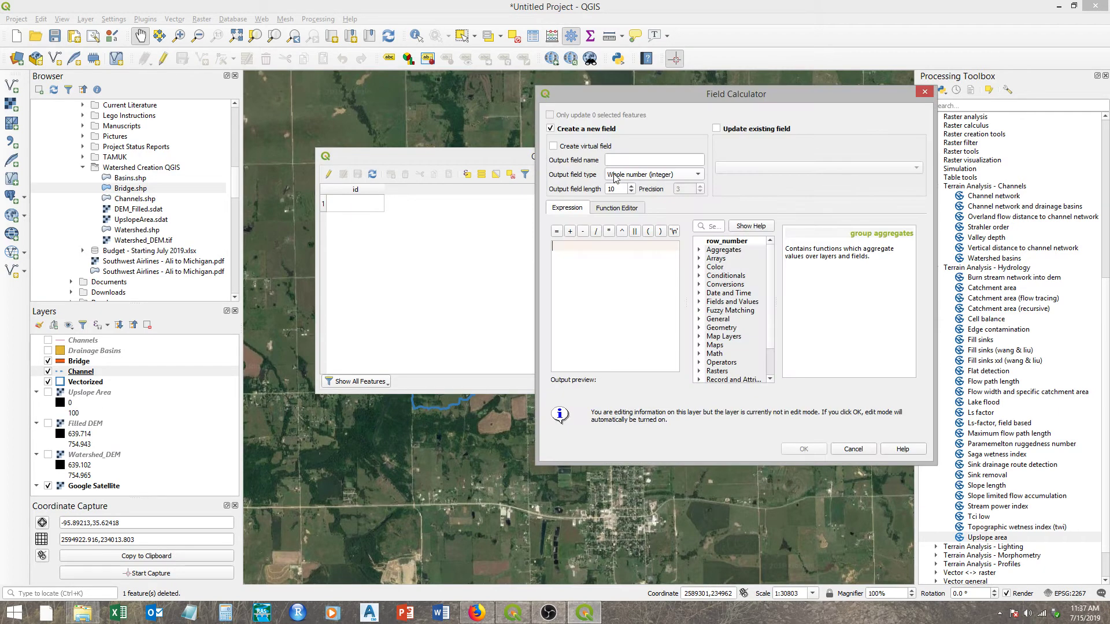
Step: Define a new output field named Length_ft with the type Decimal number (real)
click(623, 155)
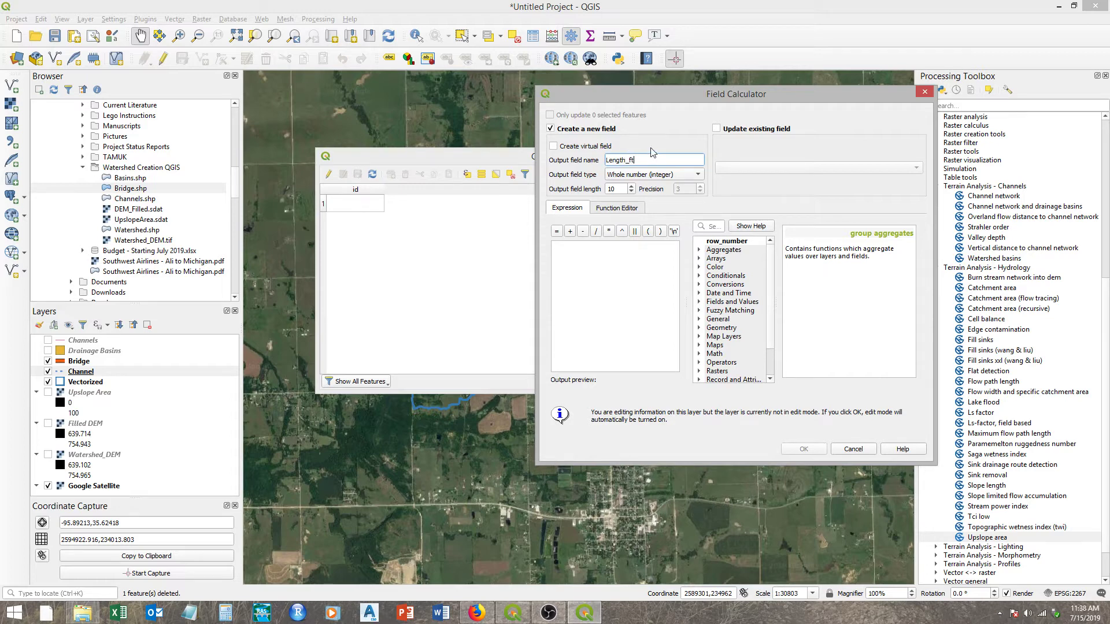
click(652, 174)
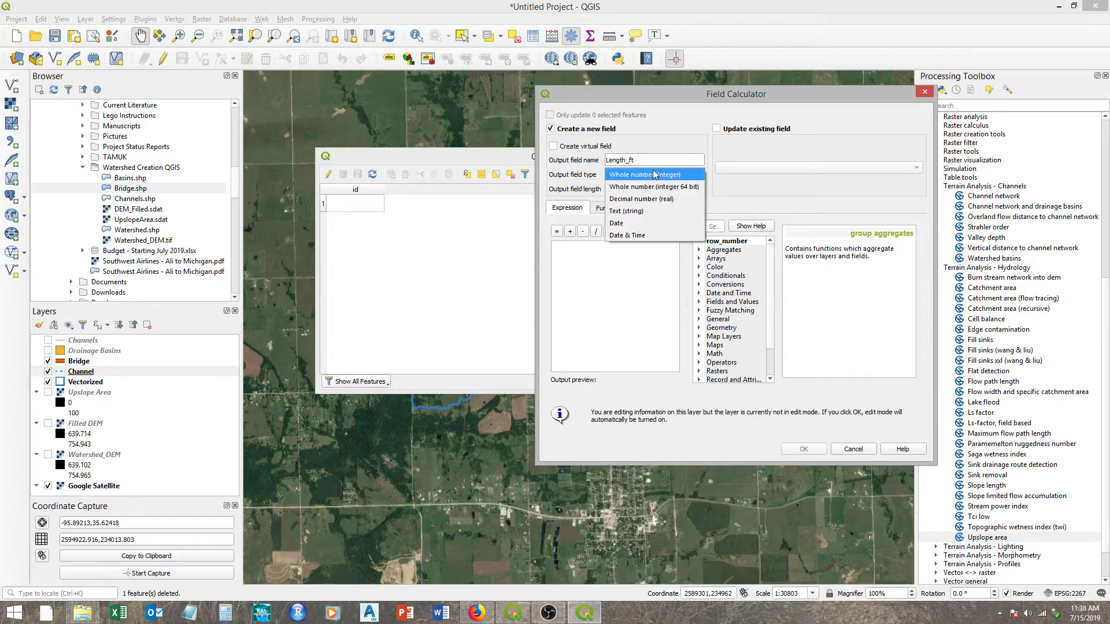
click(643, 199)
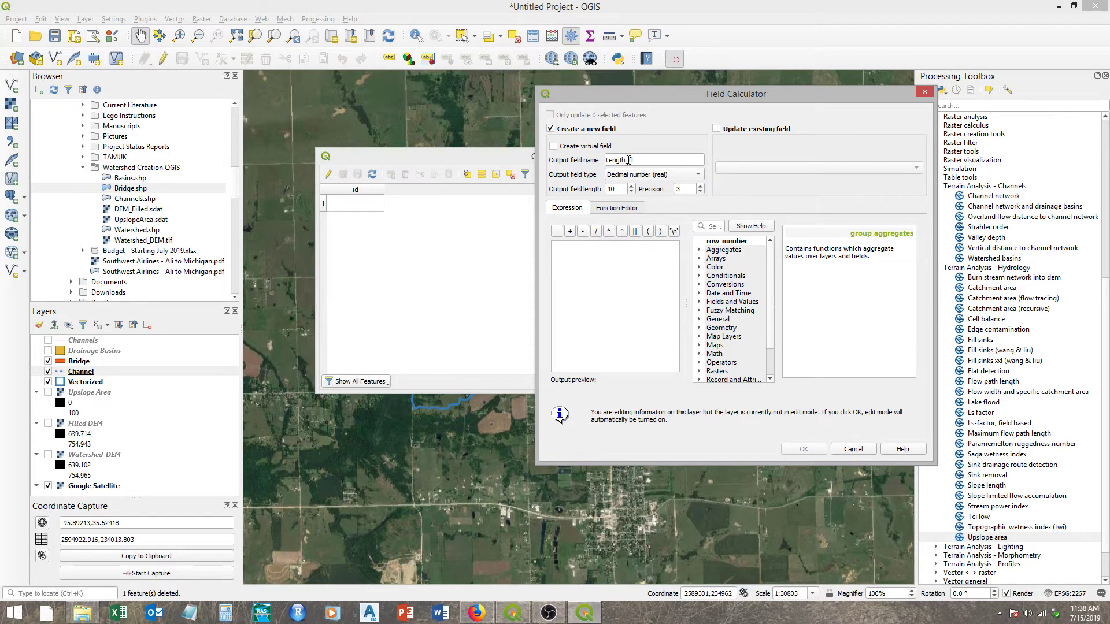
Step: Calculate the Length_ft field with the expression length( $geometry )
scroll(773, 293, down, 1)
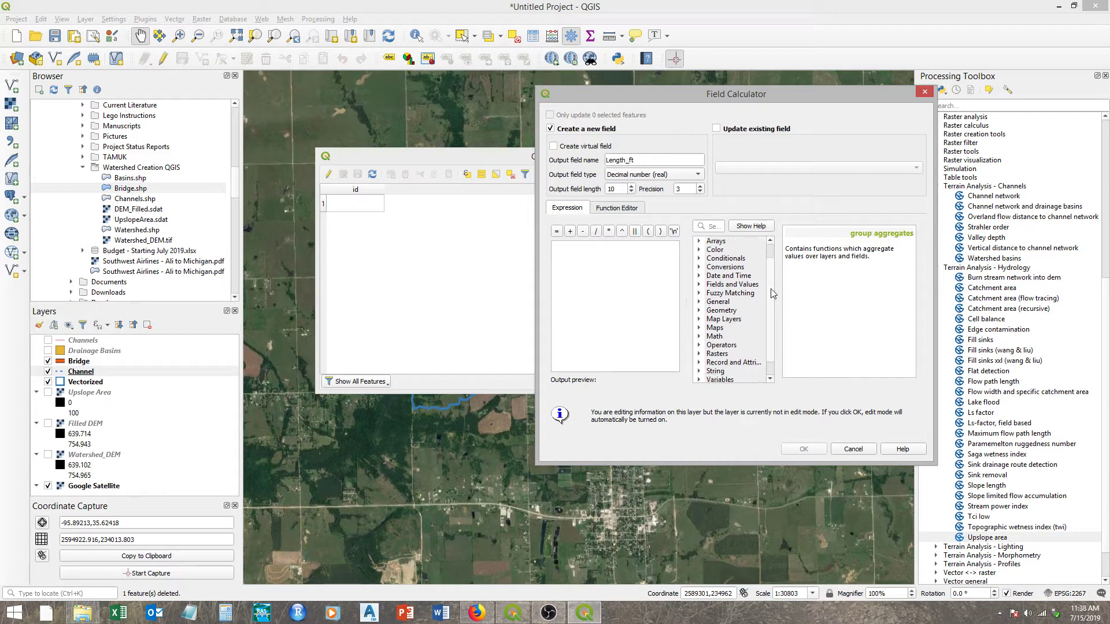
scroll(773, 293, down, 1)
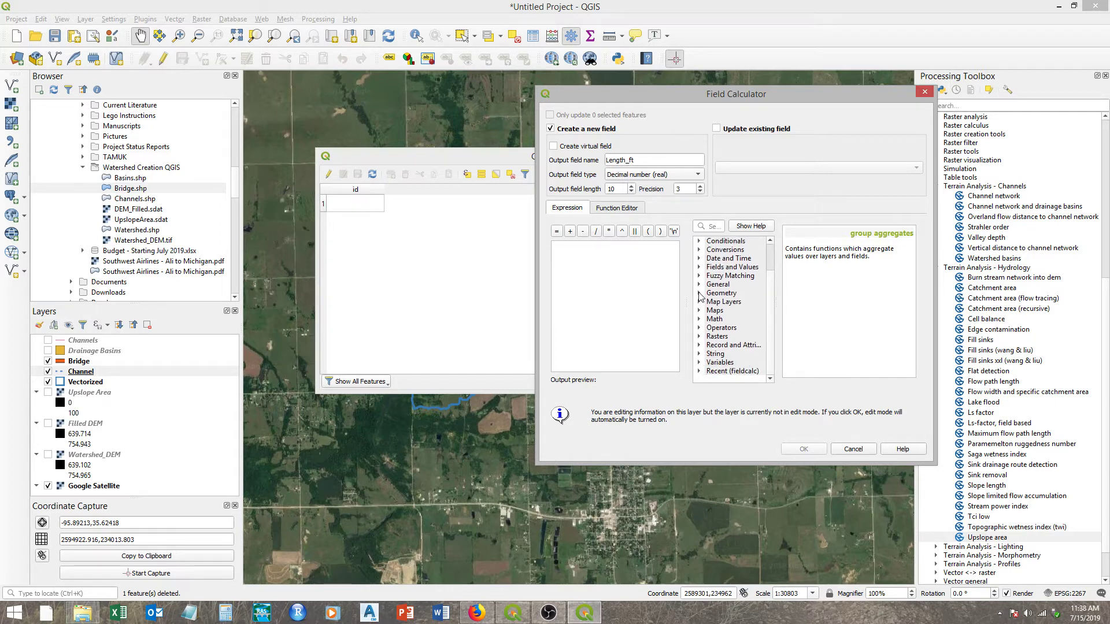
click(699, 294)
scroll(726, 288, down, 8)
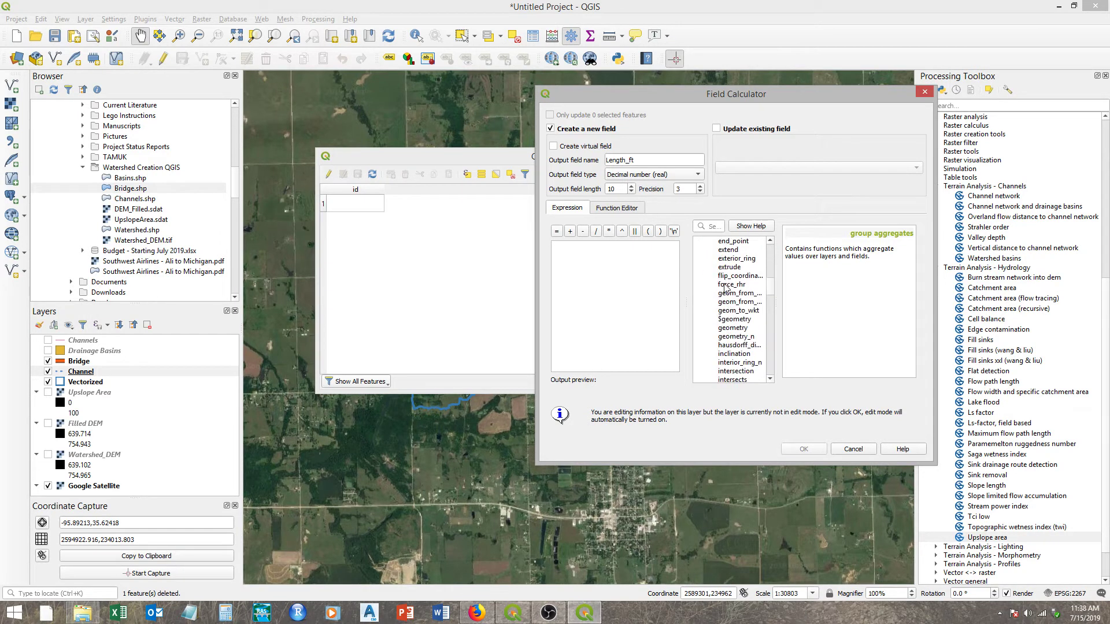
scroll(726, 288, down, 5)
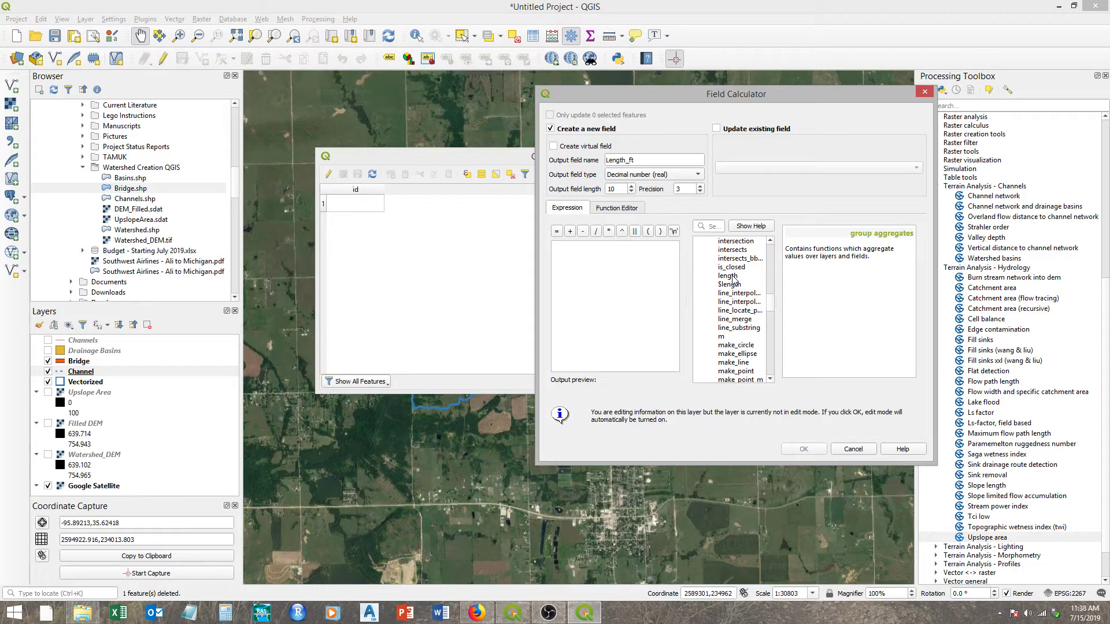
double_click(730, 276)
scroll(733, 280, up, 5)
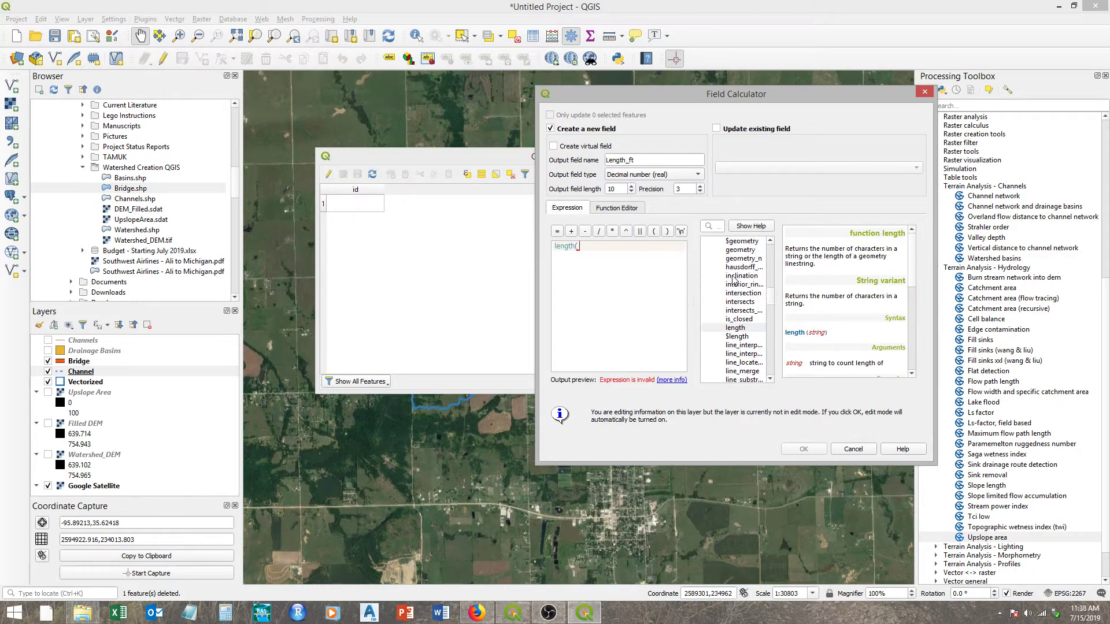
double_click(737, 320)
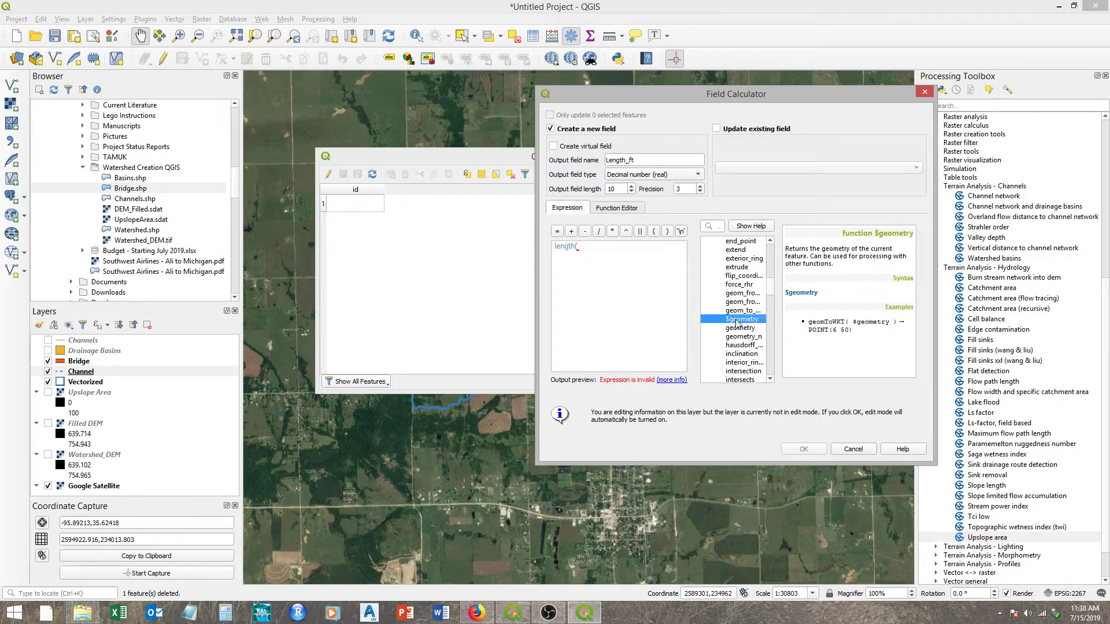
click(670, 233)
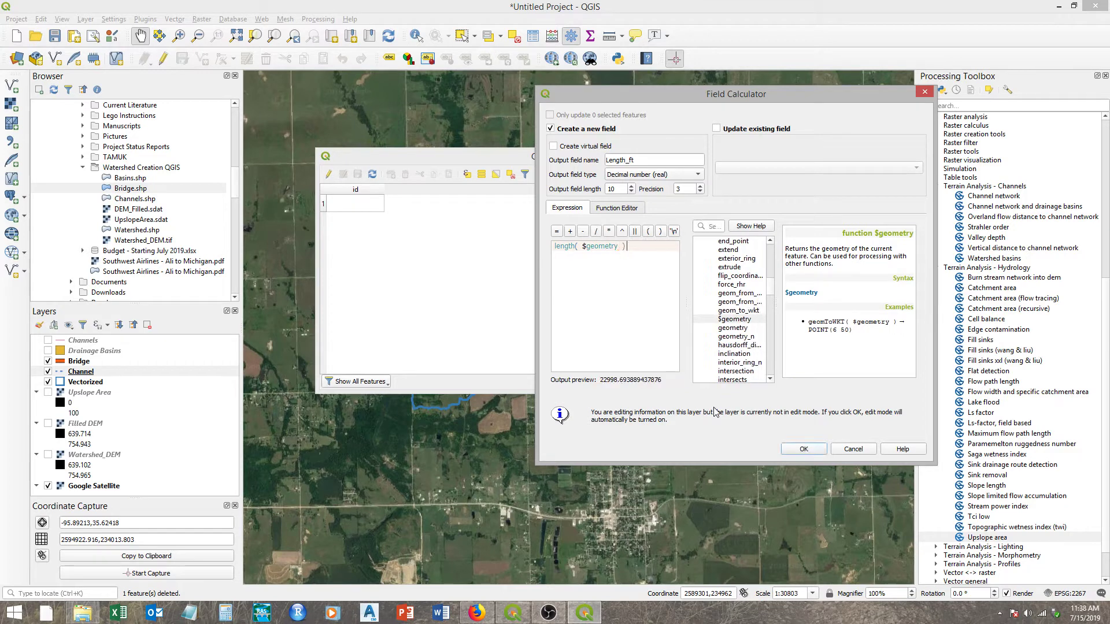
click(803, 450)
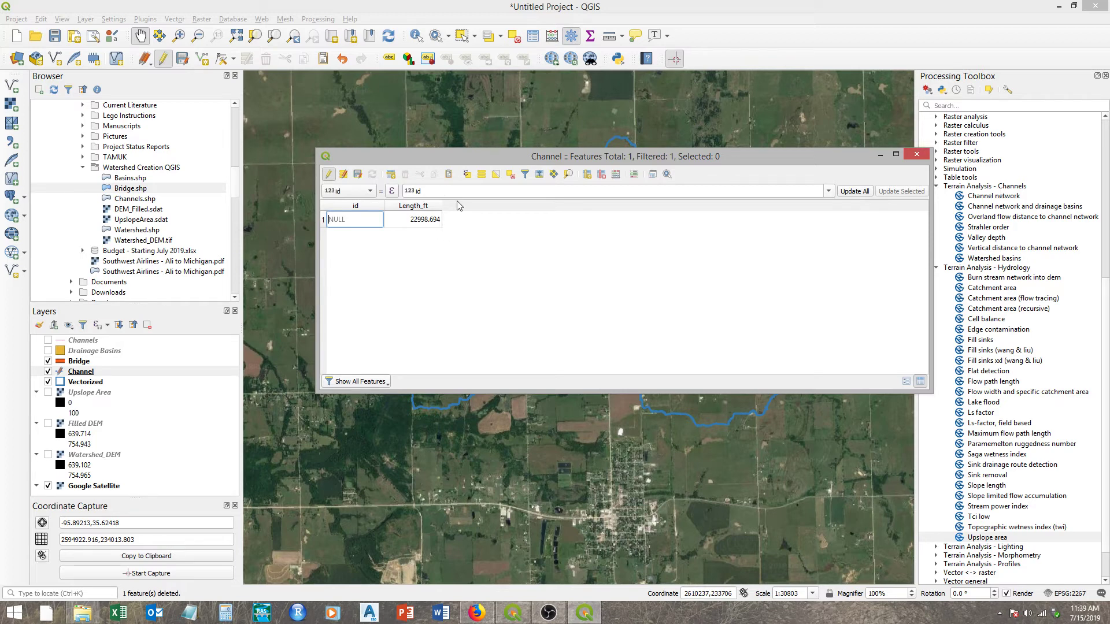
Step: Define another new output field named Length_mi with the type Decimal number (real) in the Field Calculator
click(615, 175)
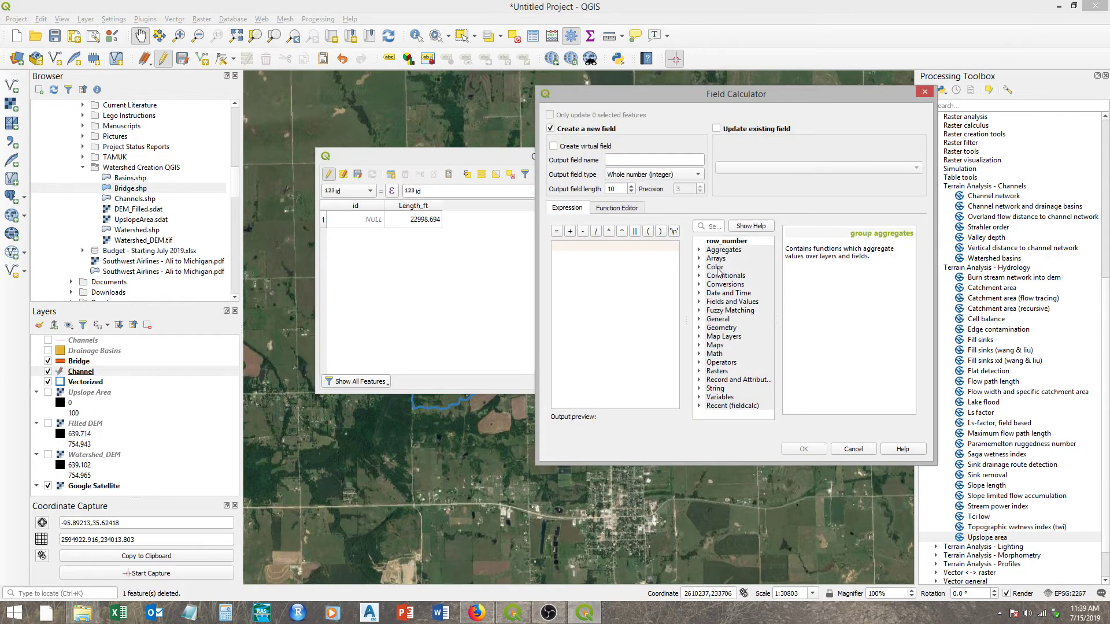
click(624, 157)
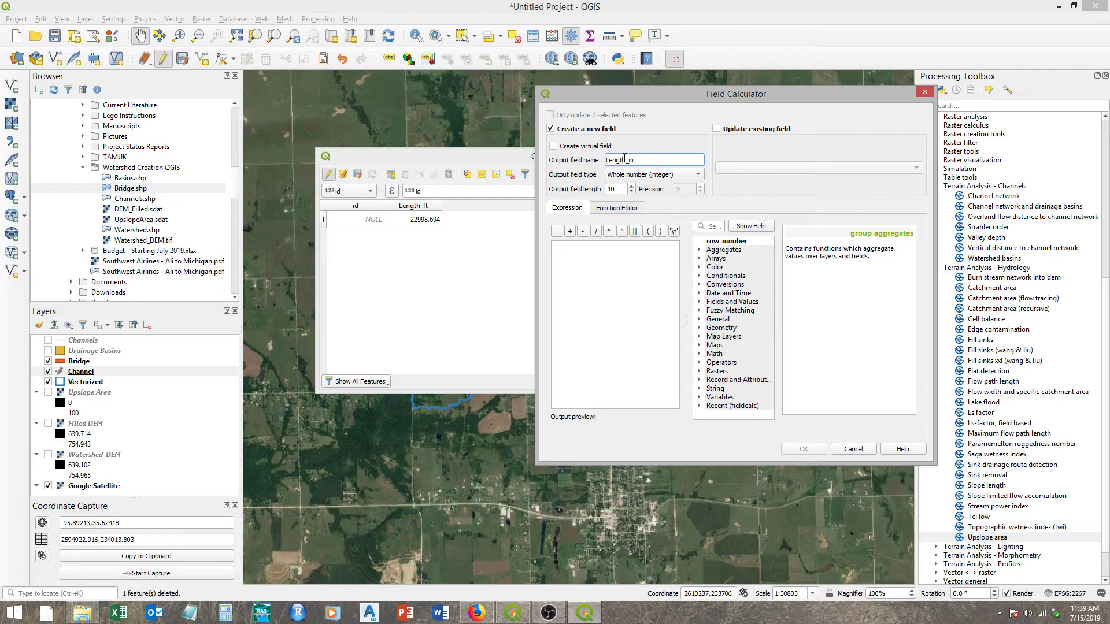
click(641, 175)
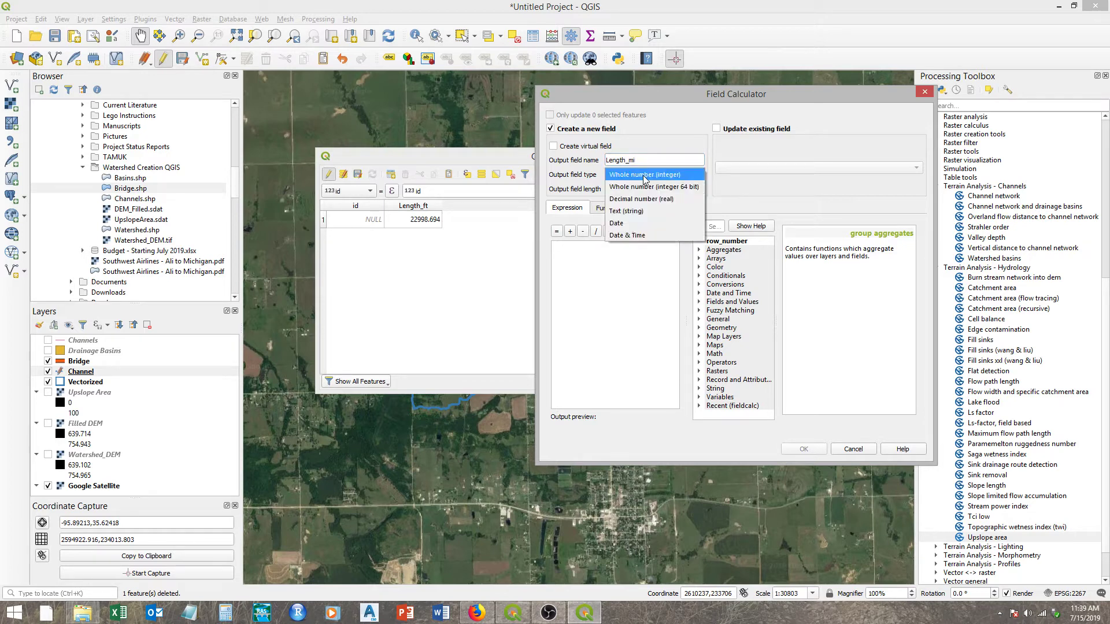
click(647, 202)
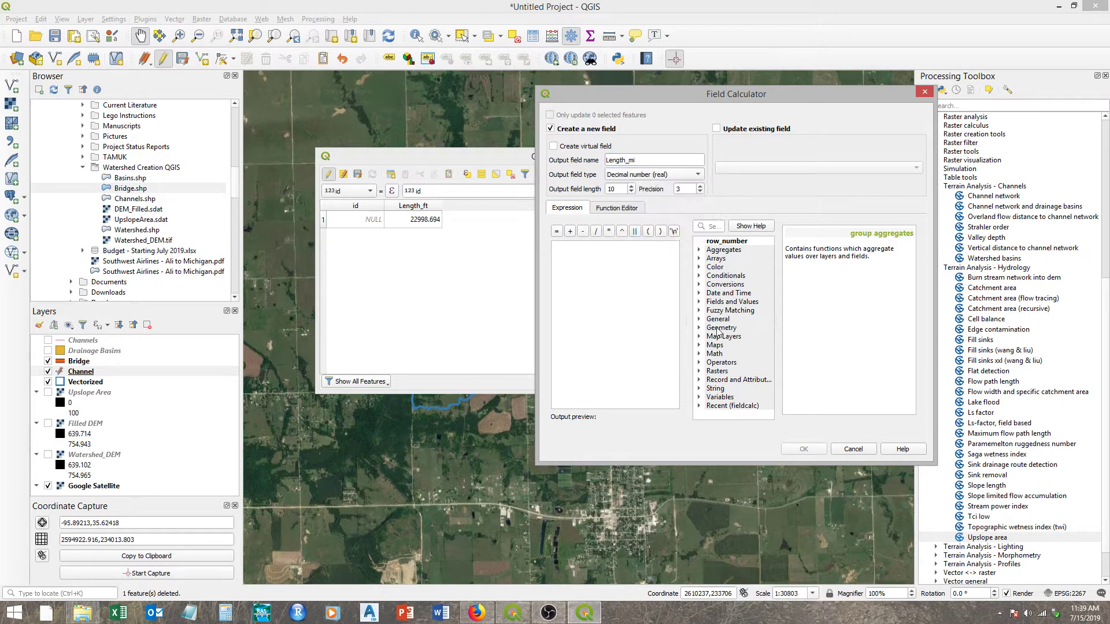
Step: Calculate the Length_mi field by dividing the "Length_ft" field by 5280
click(699, 302)
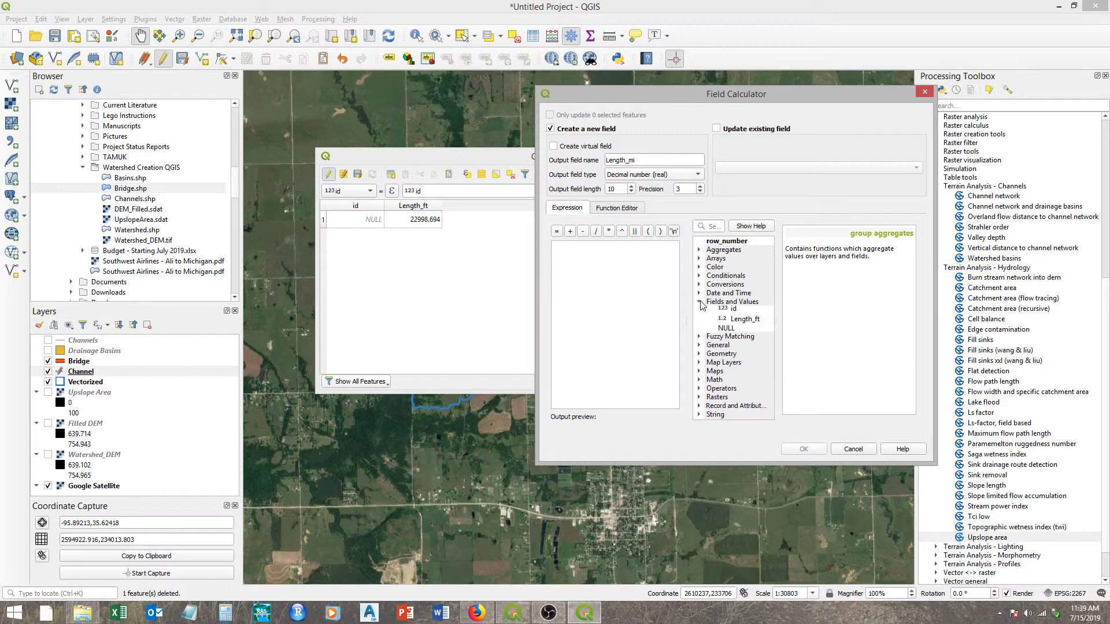
double_click(744, 323)
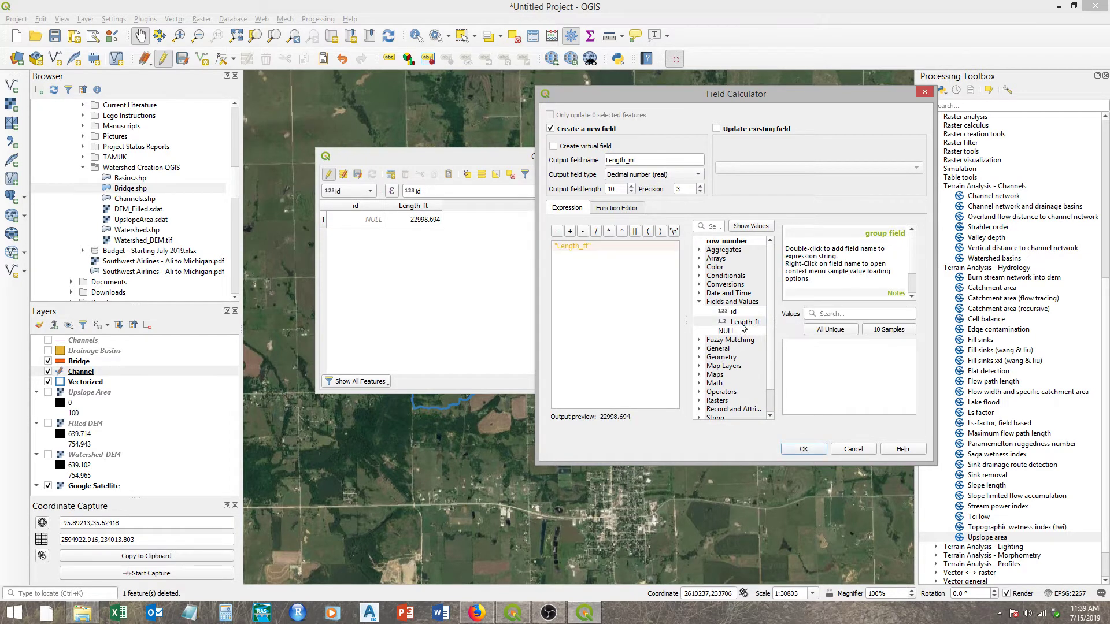
click(596, 232)
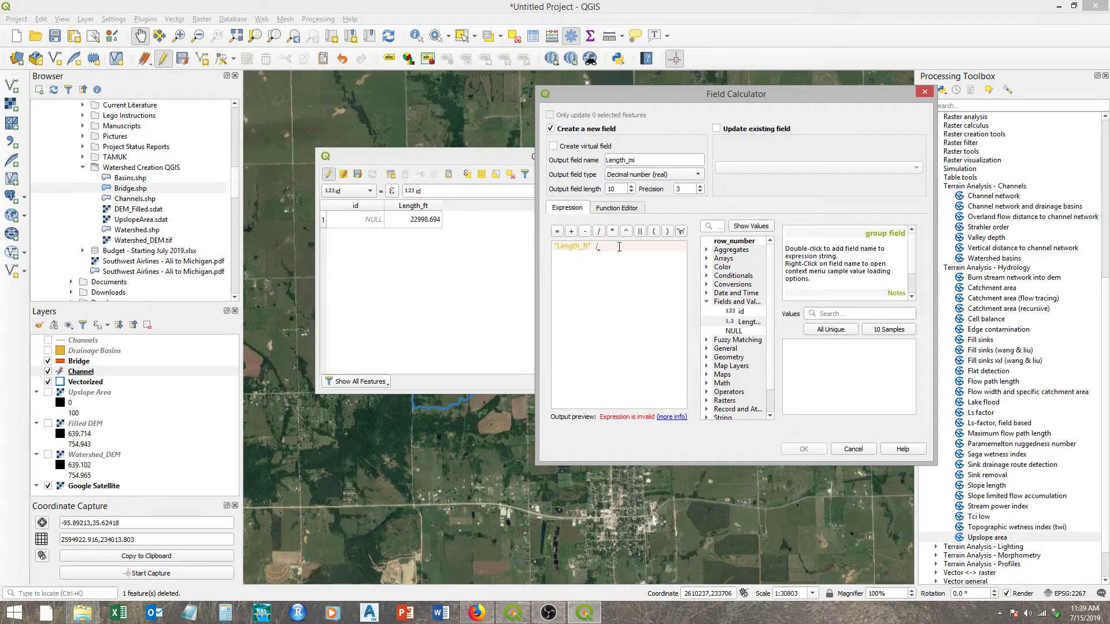
text(528)
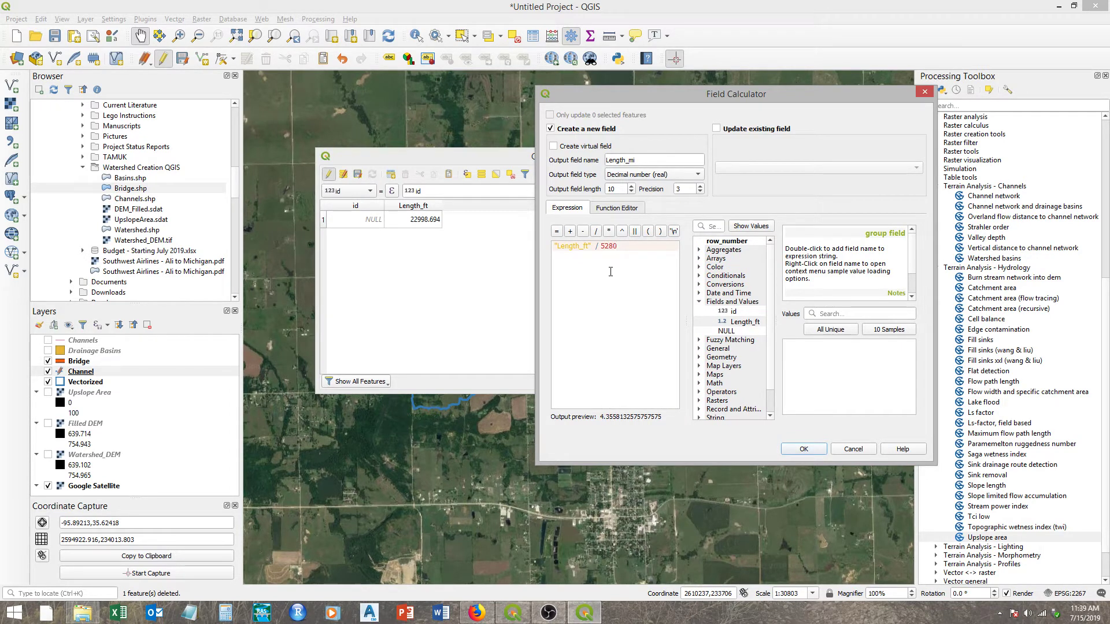
text(0)
click(794, 450)
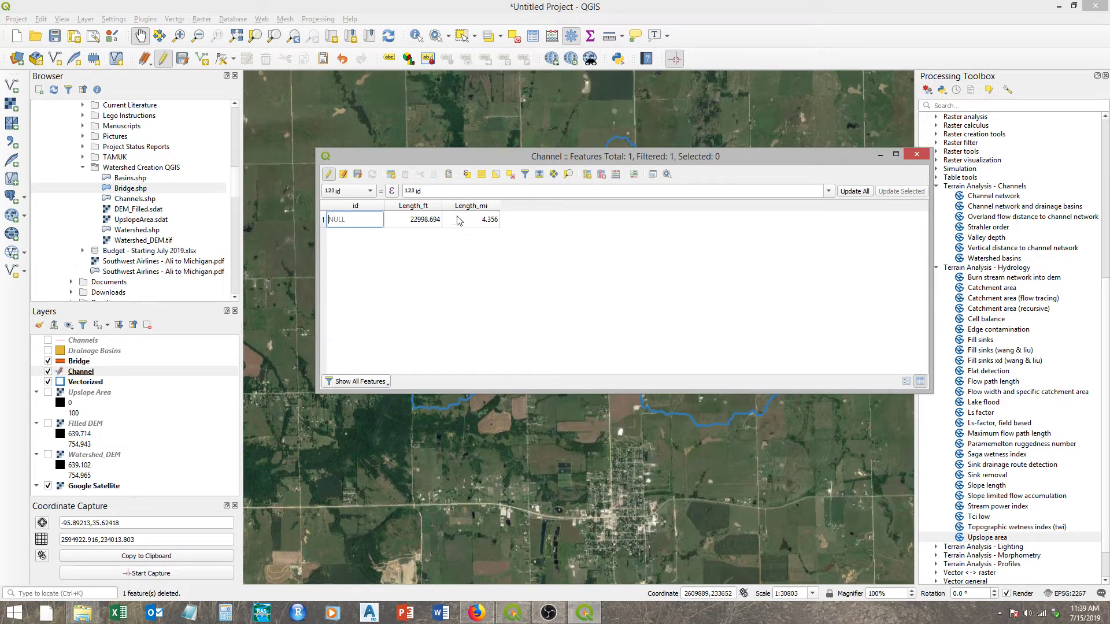
Step: Stop editing the Channel layer, save the new length fields and close its attribute table
click(328, 174)
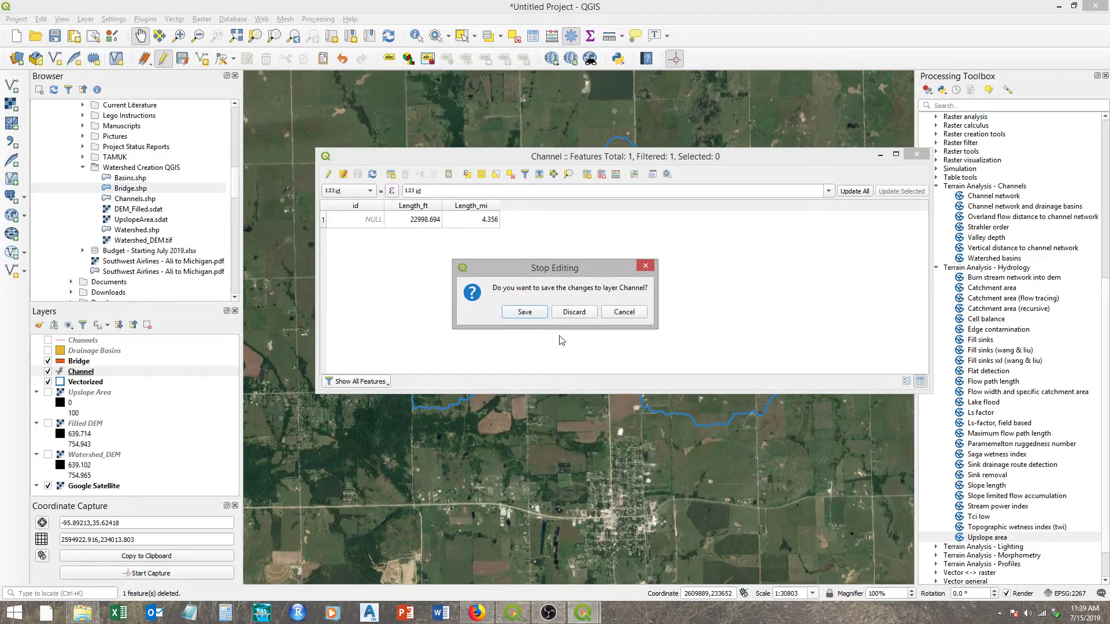
click(524, 313)
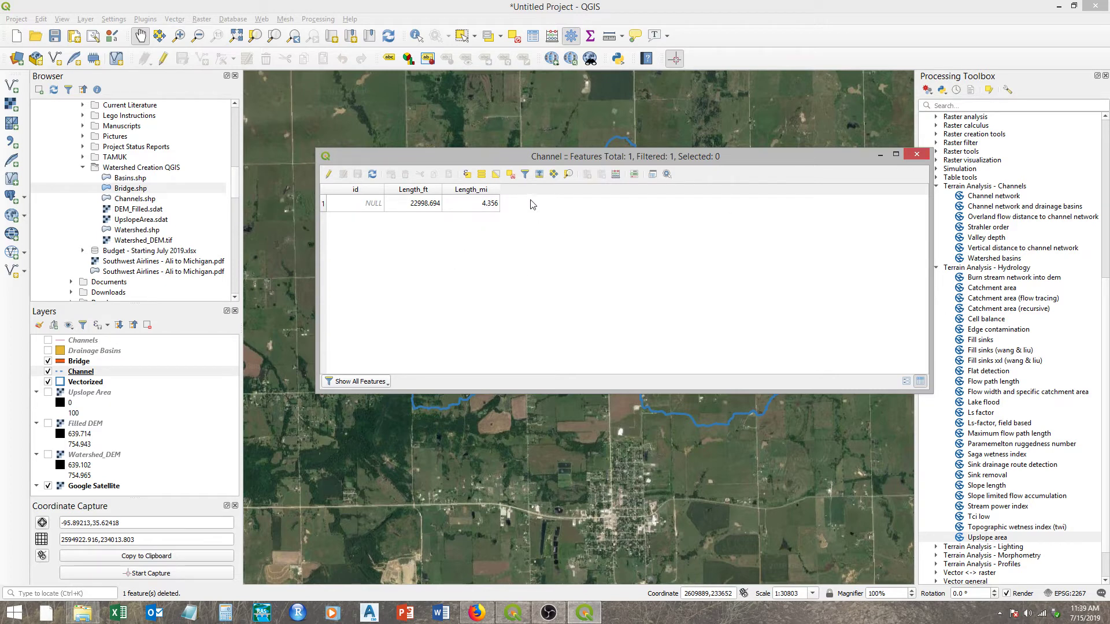
click(917, 156)
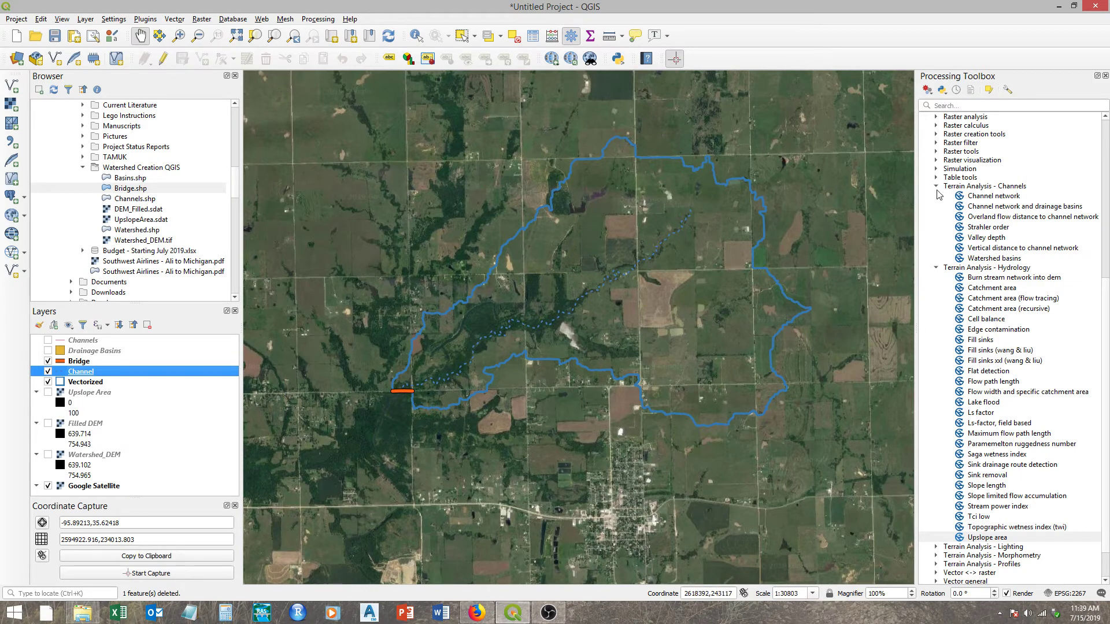
Step: Search the processing tools for "points along line" and open the GDAL Points along lines tool as a batch process
click(948, 104)
text(p)
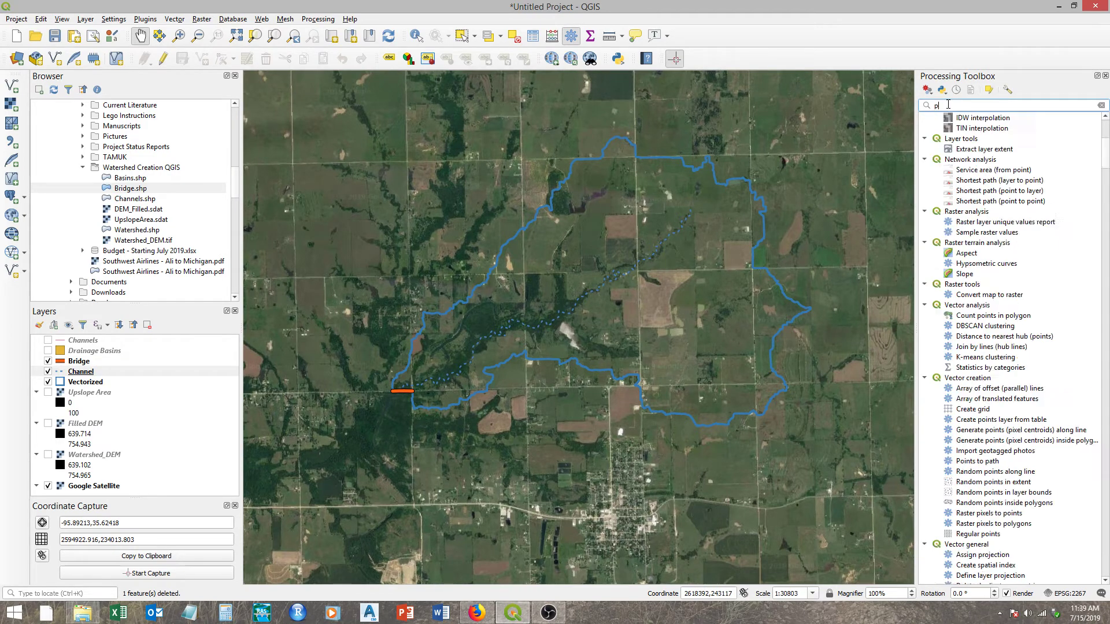
text(oints along line)
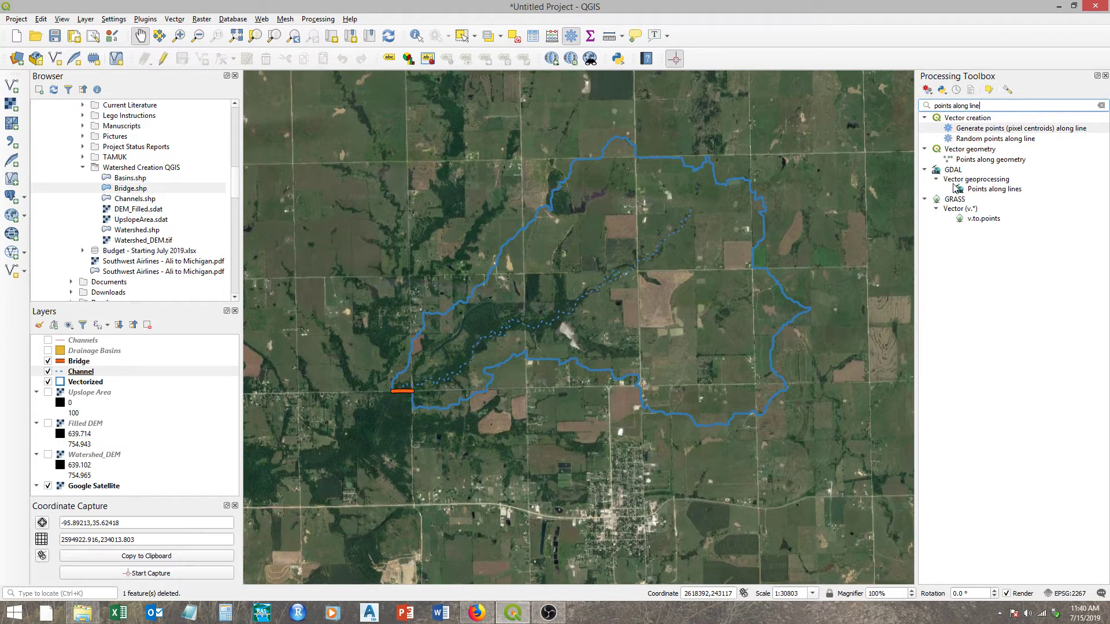
click(987, 195)
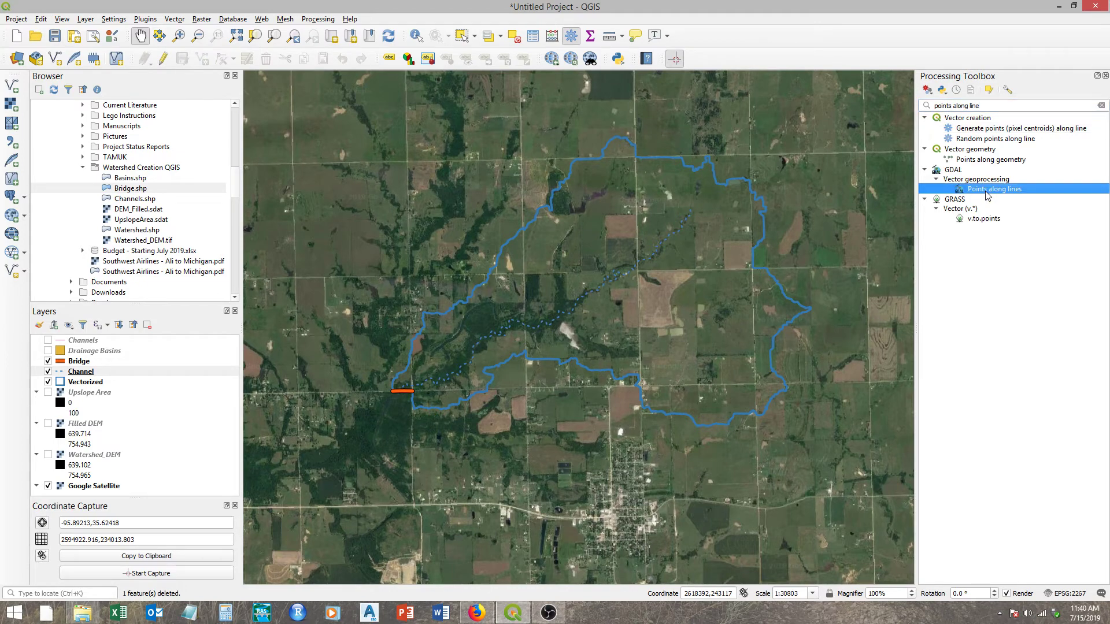
double_click(987, 195)
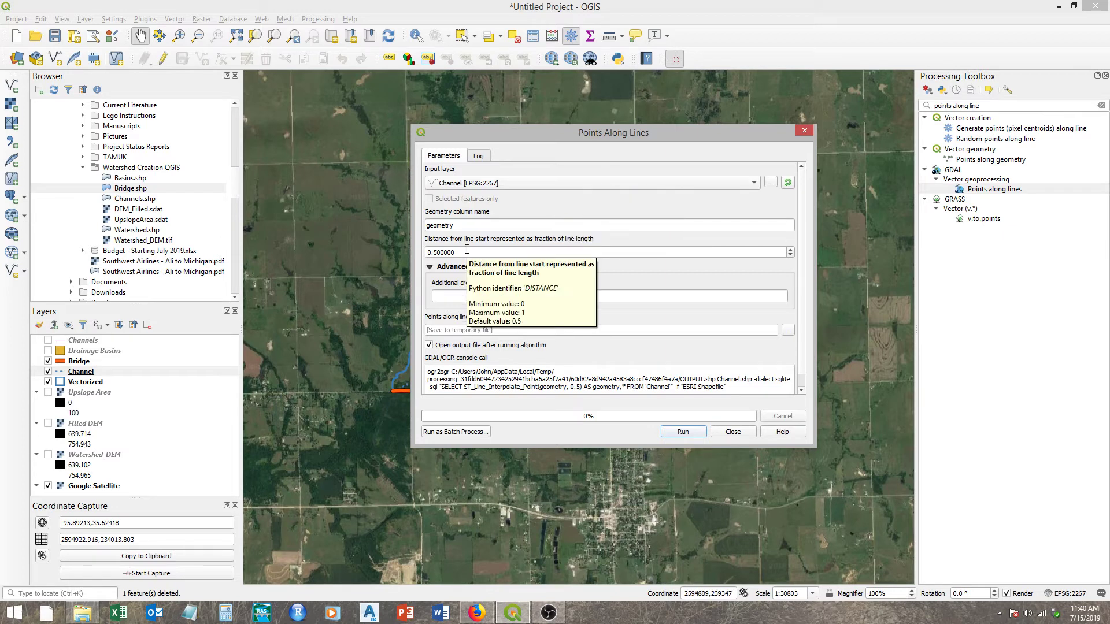
click(457, 432)
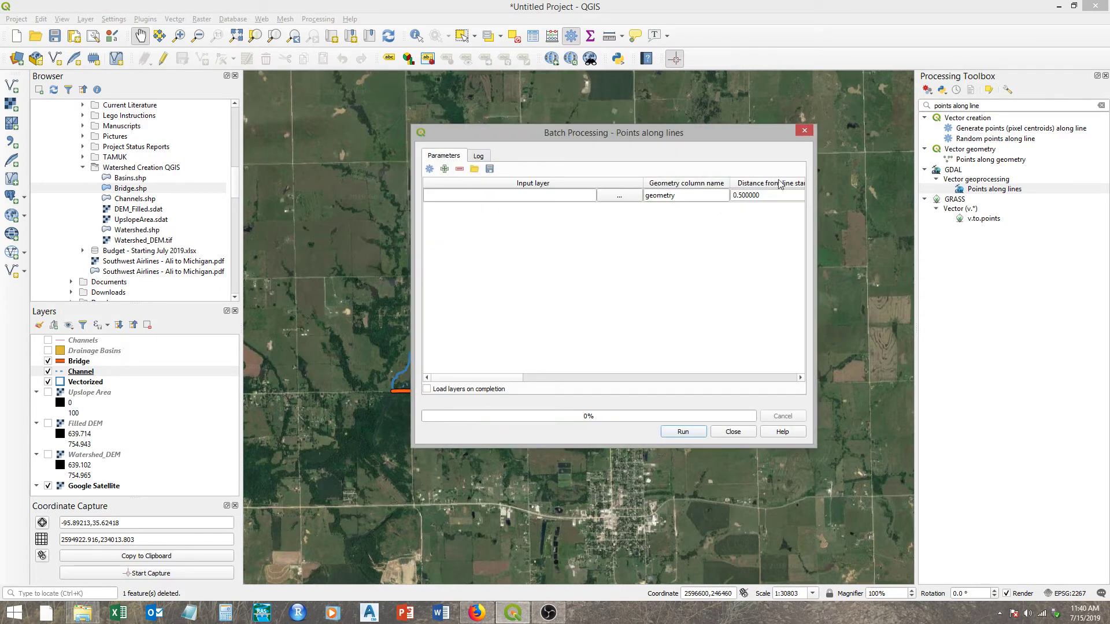
Step: Widen the batch dialog, add a second row and choose the open Channel layer as input for both rows
drag(814, 189, 1095, 189)
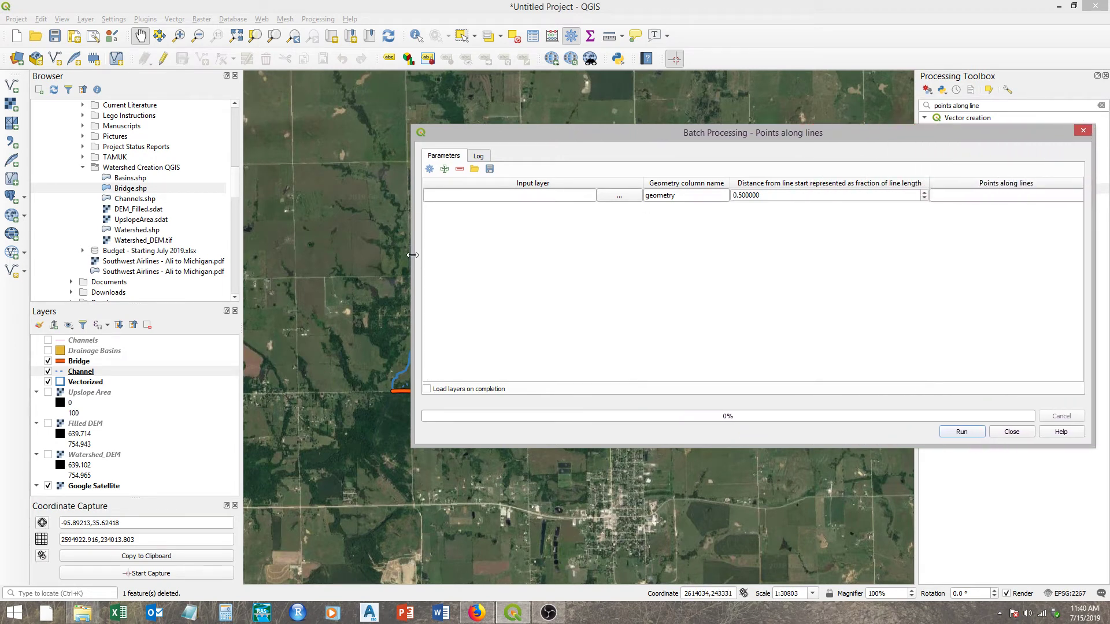
drag(412, 255, 292, 251)
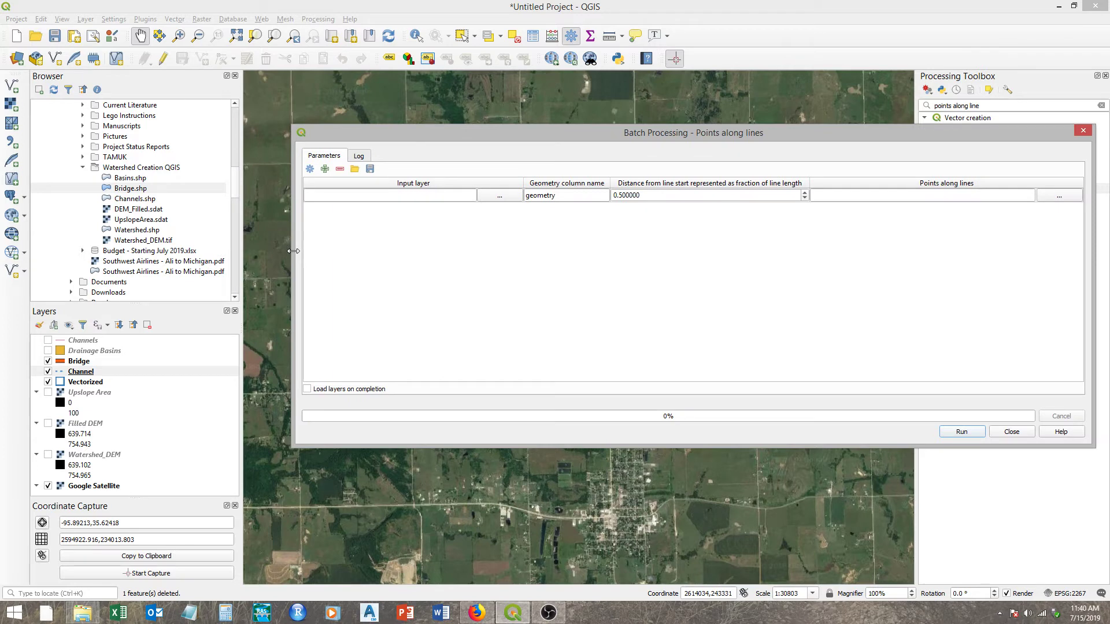
click(324, 170)
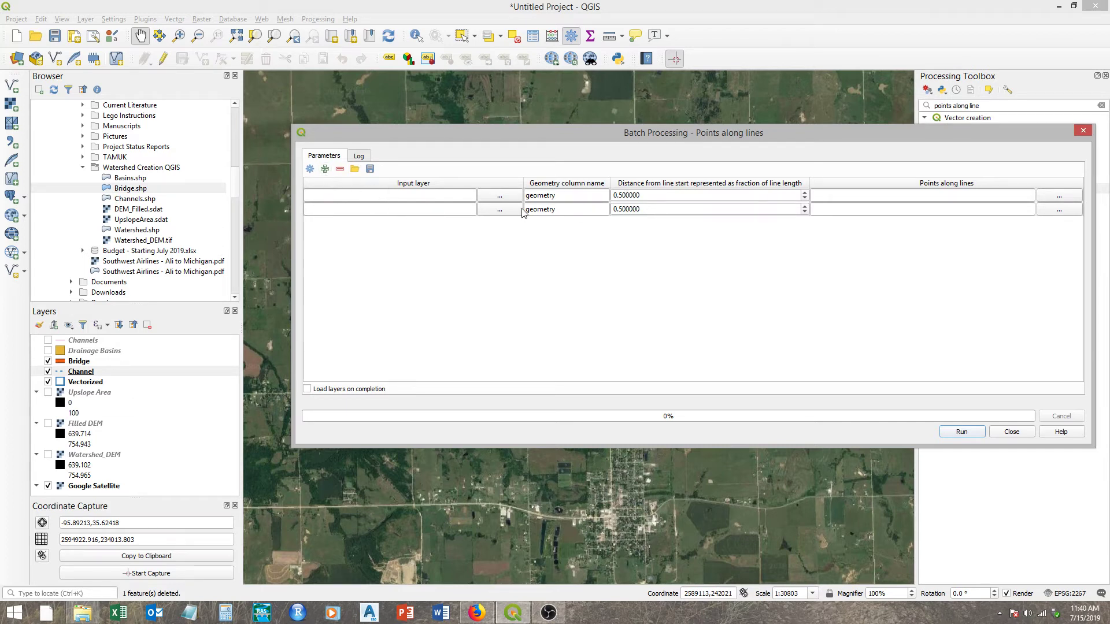
click(500, 196)
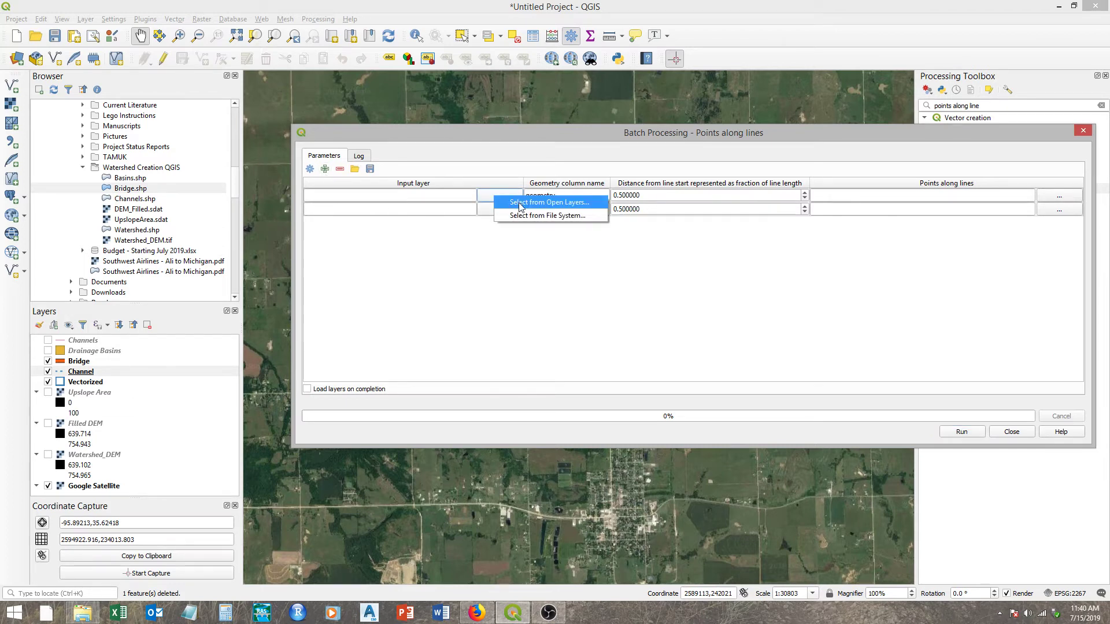
click(521, 203)
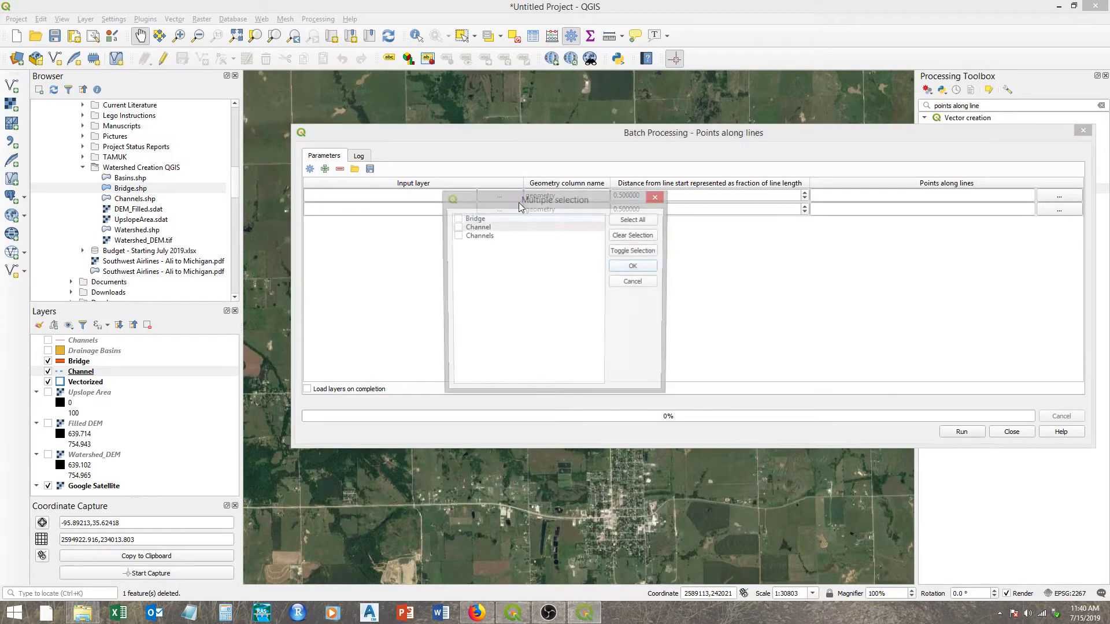
click(457, 231)
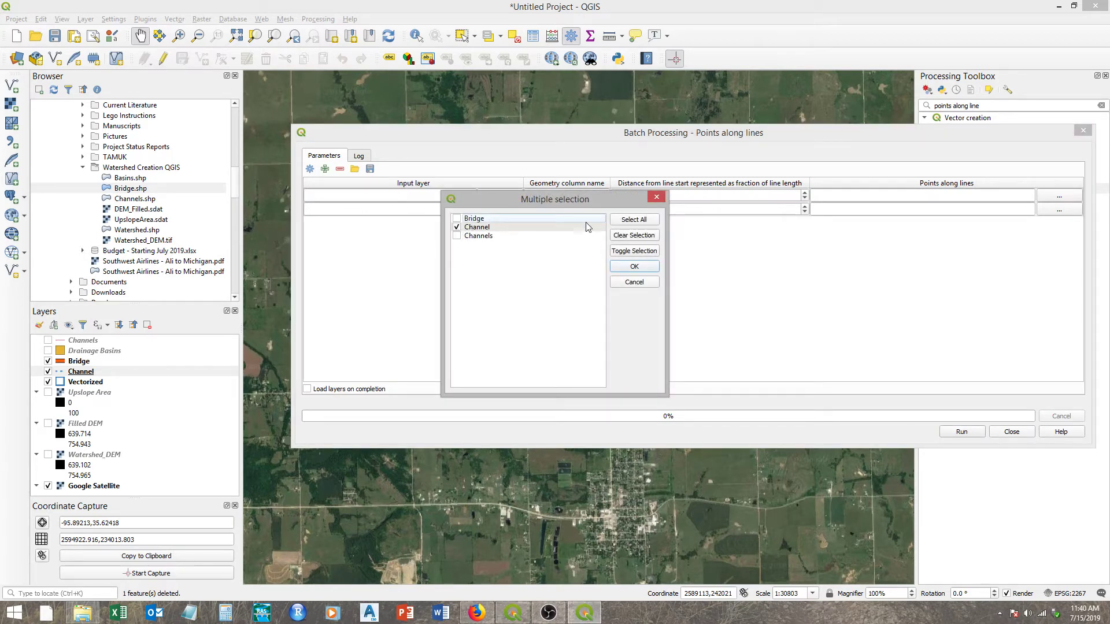
click(634, 267)
click(498, 209)
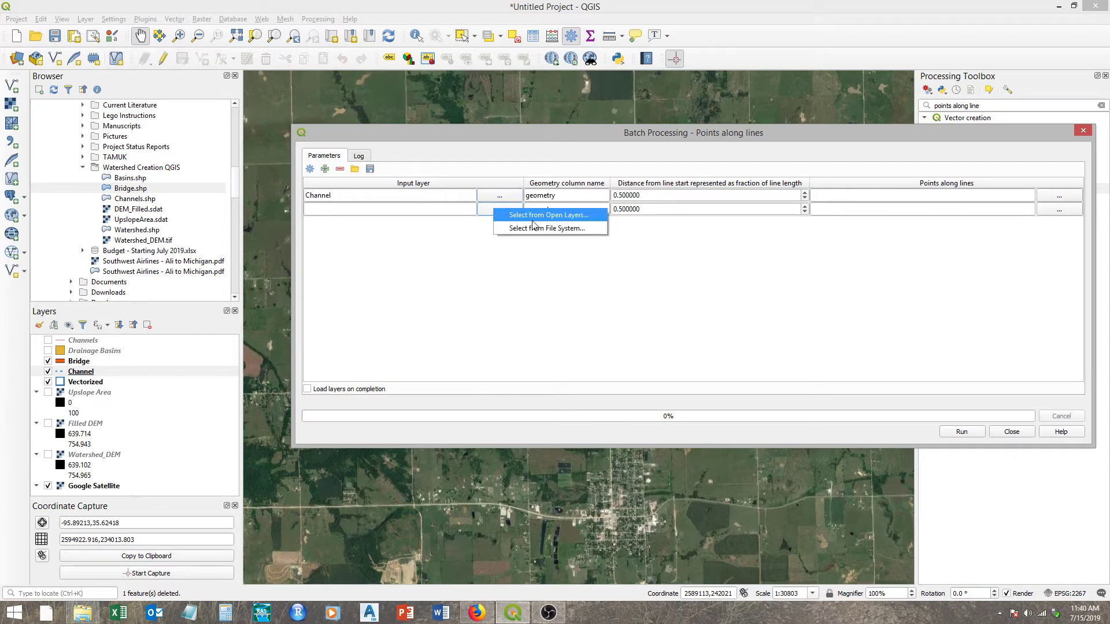
click(520, 217)
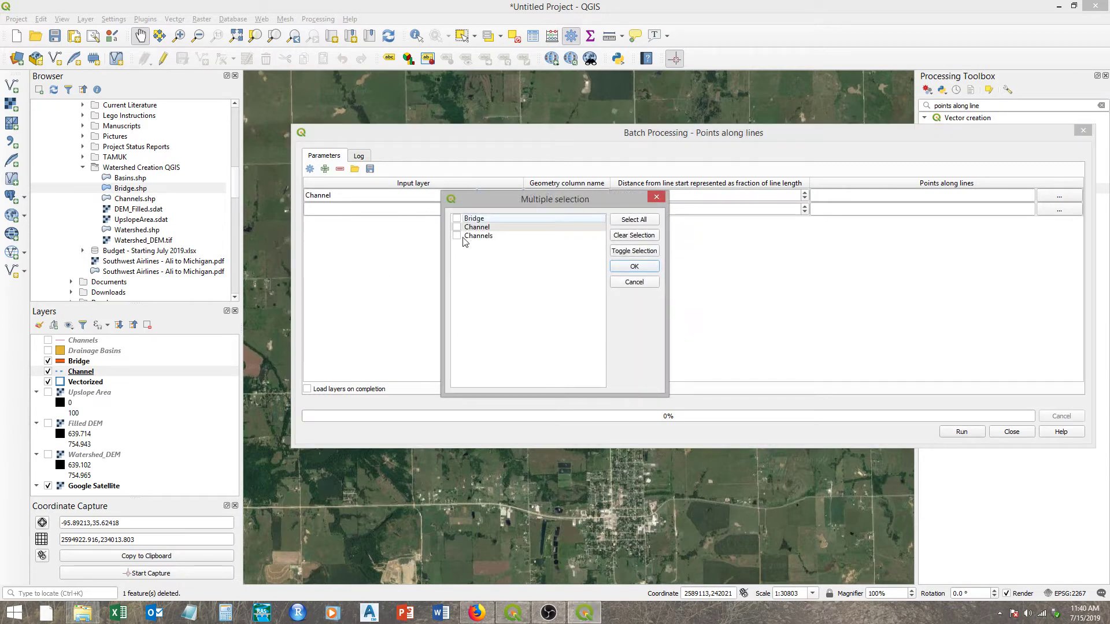
click(458, 227)
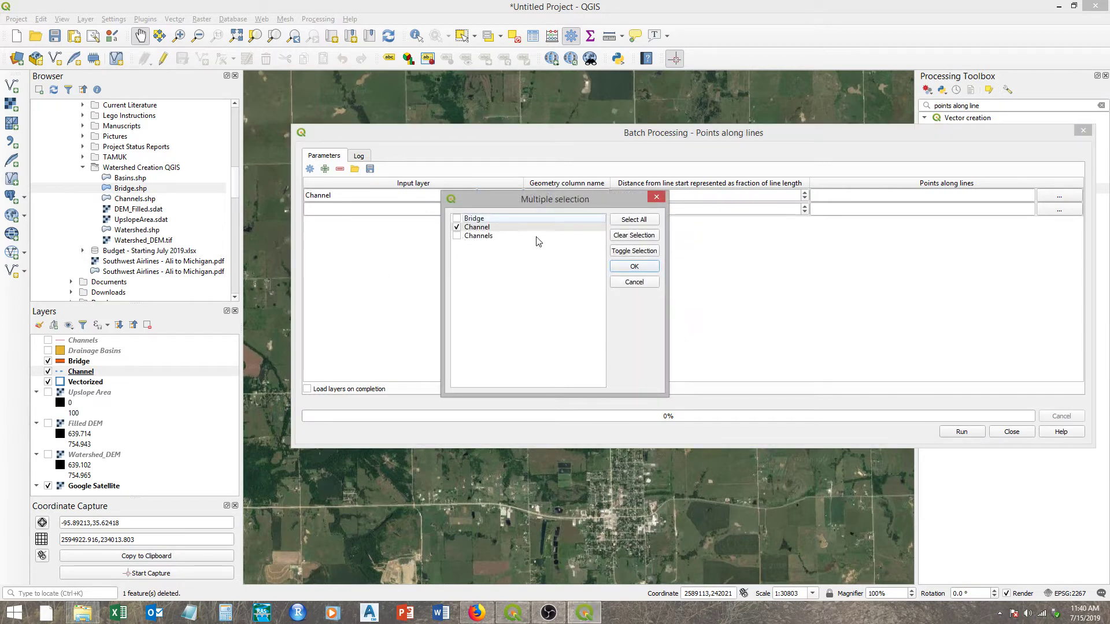
click(634, 267)
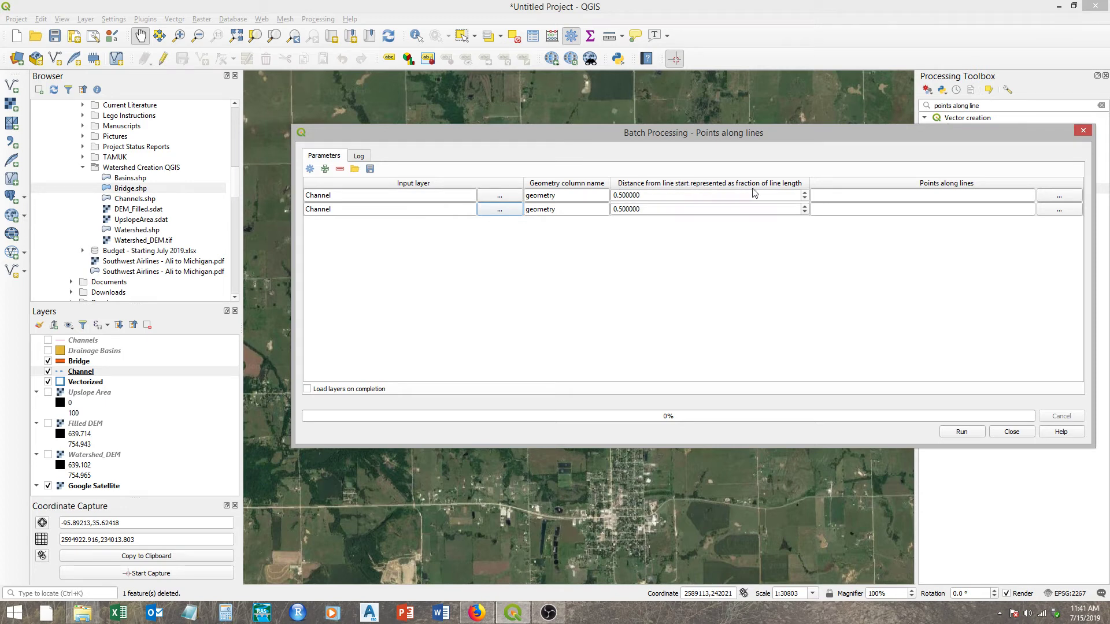
Step: Set the distance fraction to 0.1 for the first batch row and 0.85 for the second
click(620, 196)
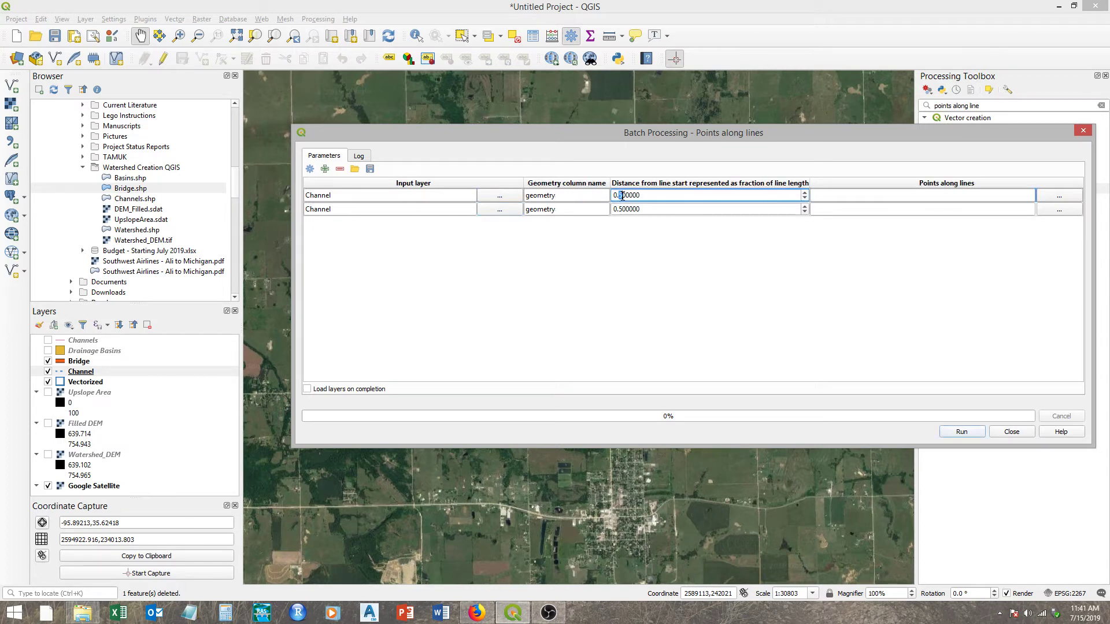
key(Delete)
text(1)
click(620, 209)
key(Delete)
text(85)
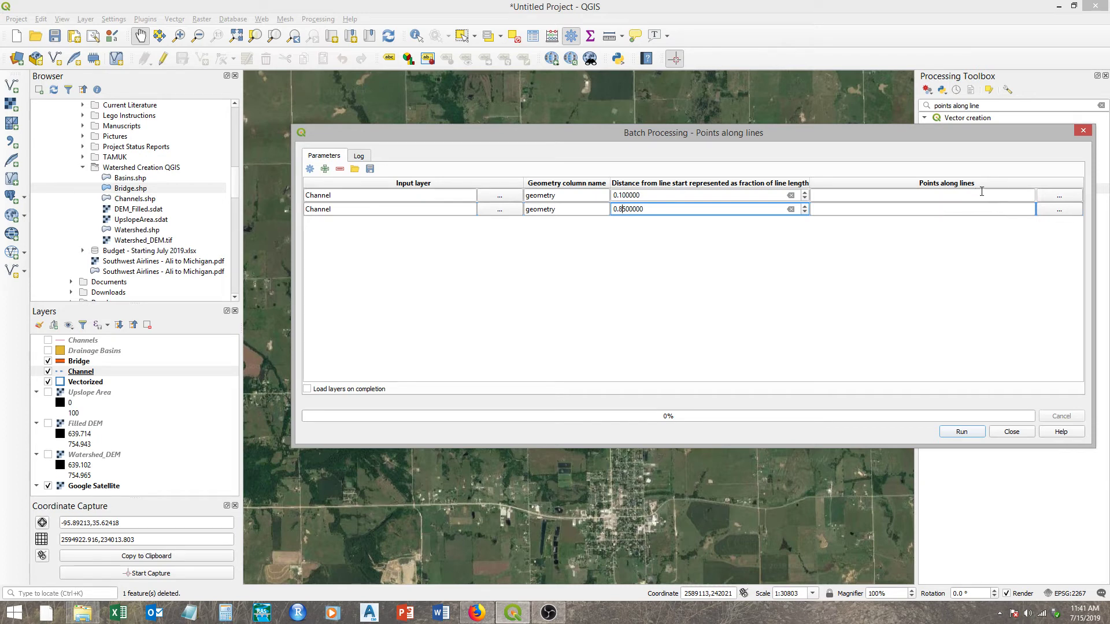
Step: Set the first row's output to shapefile 10percent in the Desktop folder Watershed Creation QGIS, without autofill
click(1060, 200)
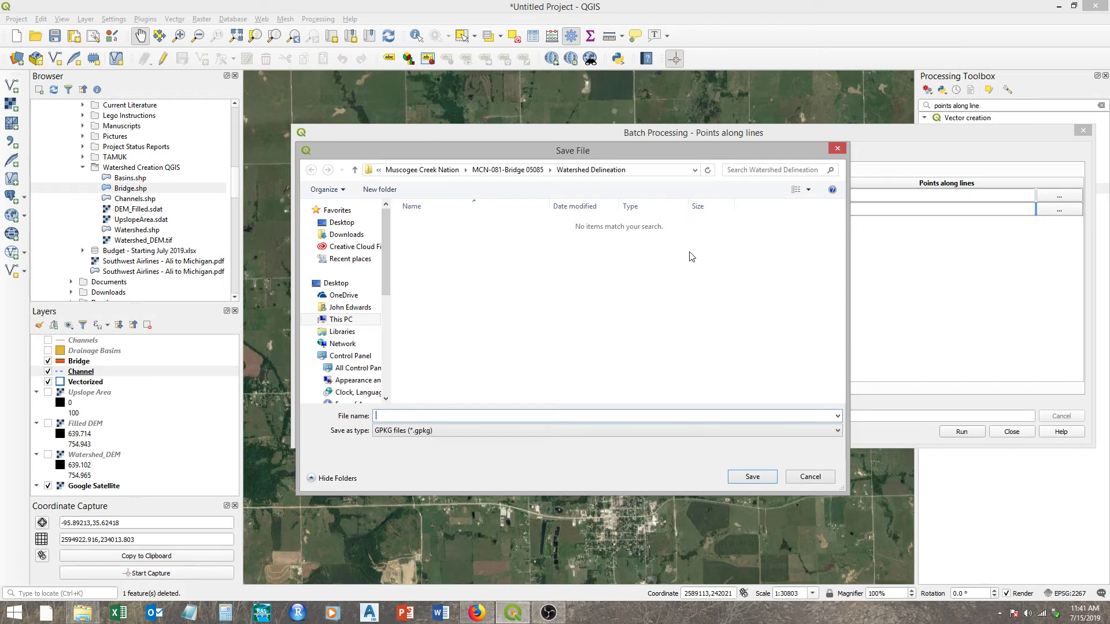
click(341, 224)
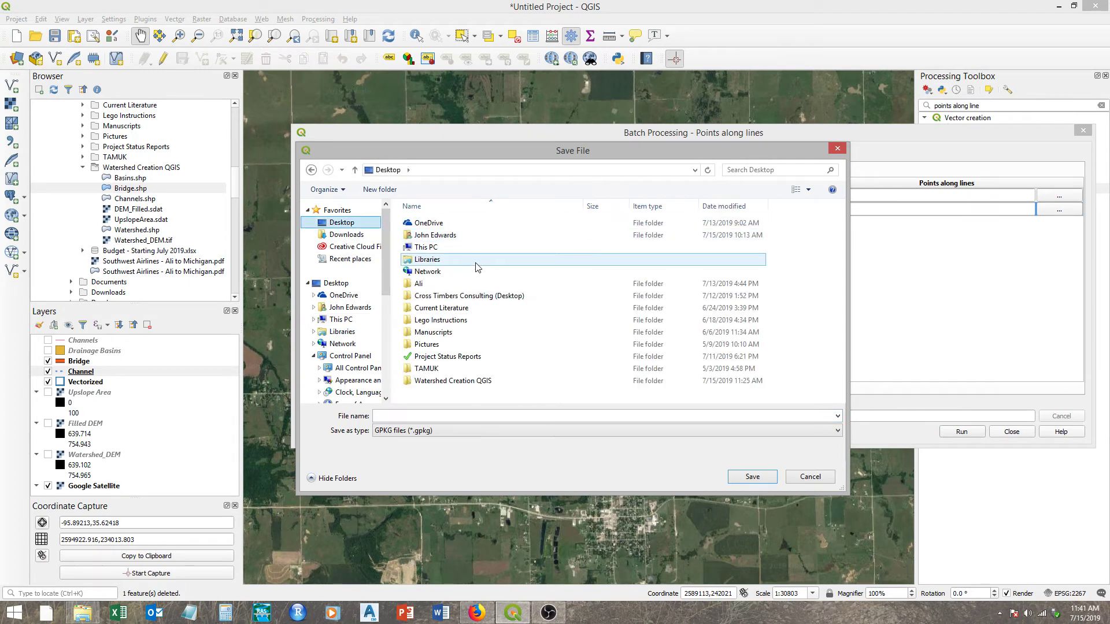
double_click(463, 382)
click(446, 432)
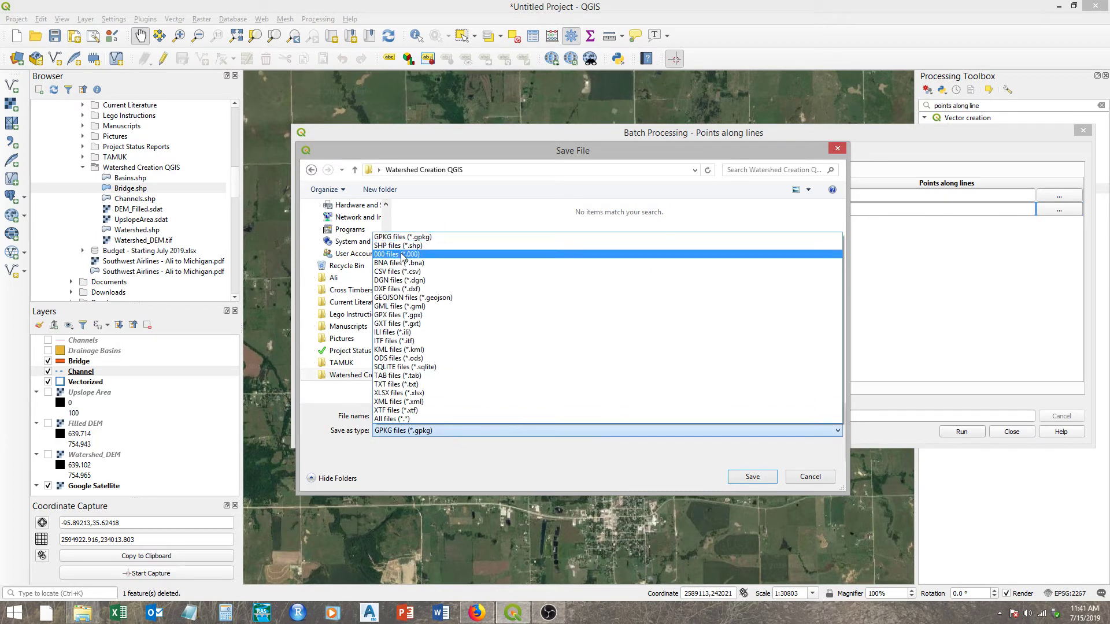
click(403, 251)
click(413, 415)
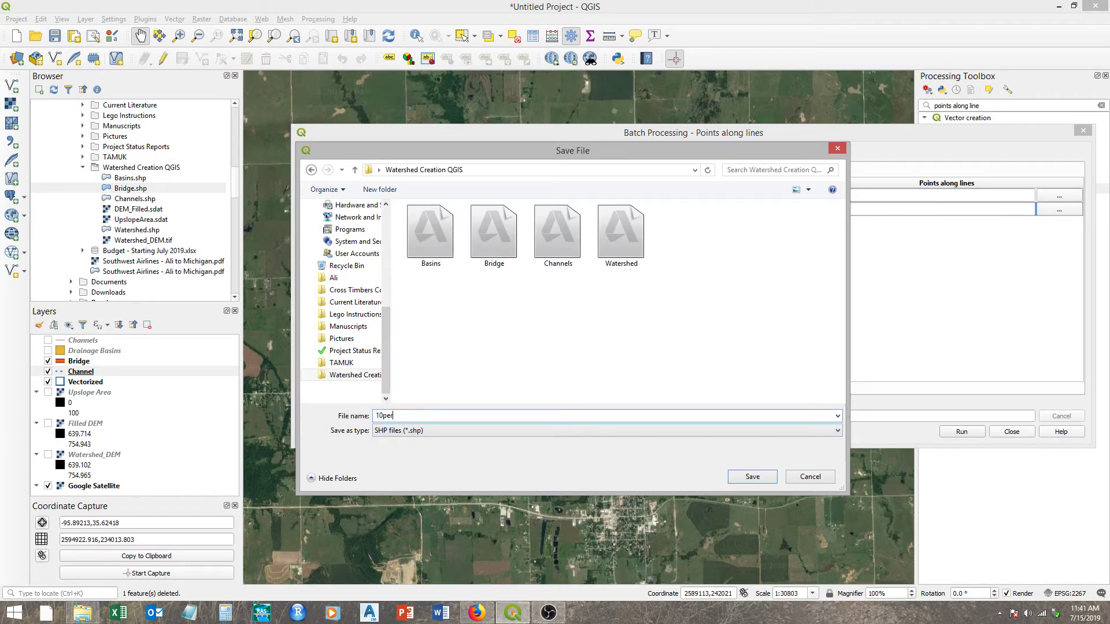
click(762, 477)
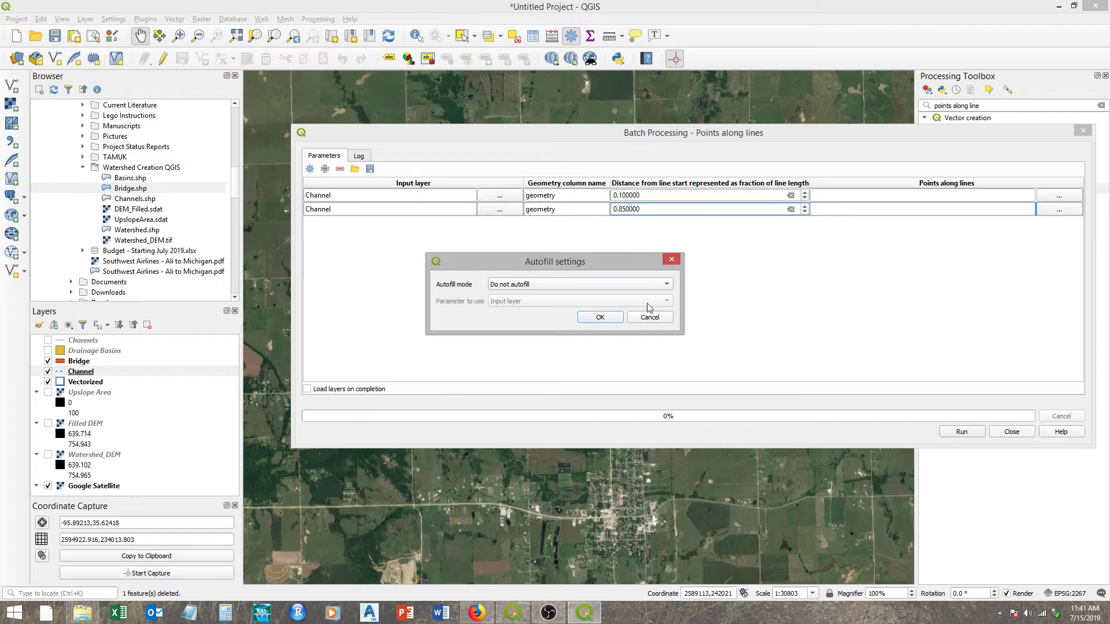
click(601, 317)
Step: Set the second row's output to shapefile 85percent in the Watershed Creation QGIS folder, without autofill
click(1057, 213)
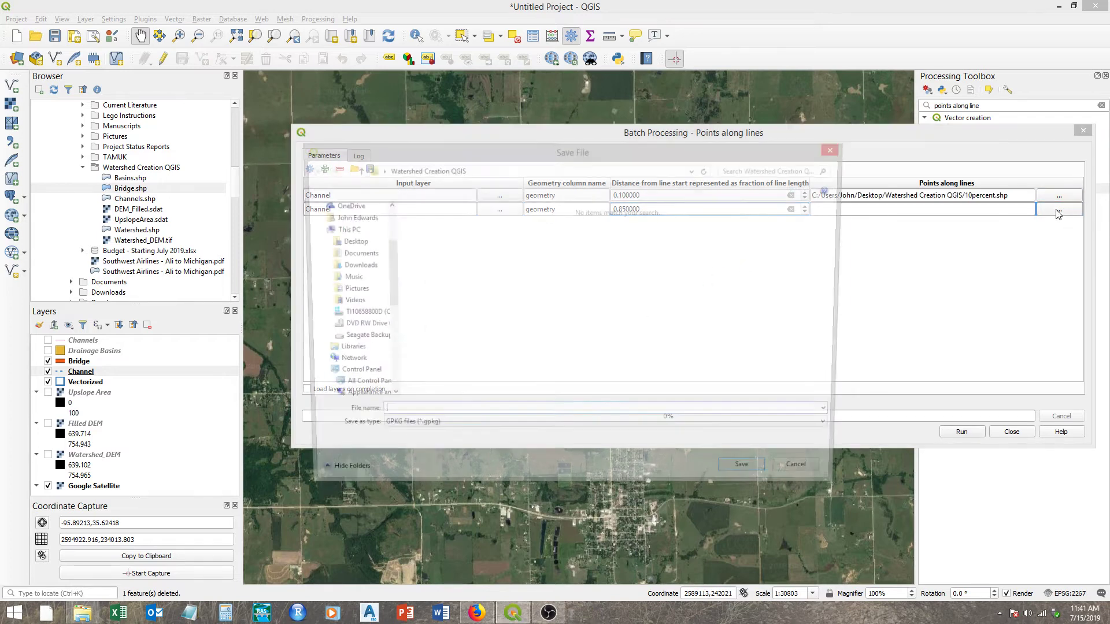
click(414, 432)
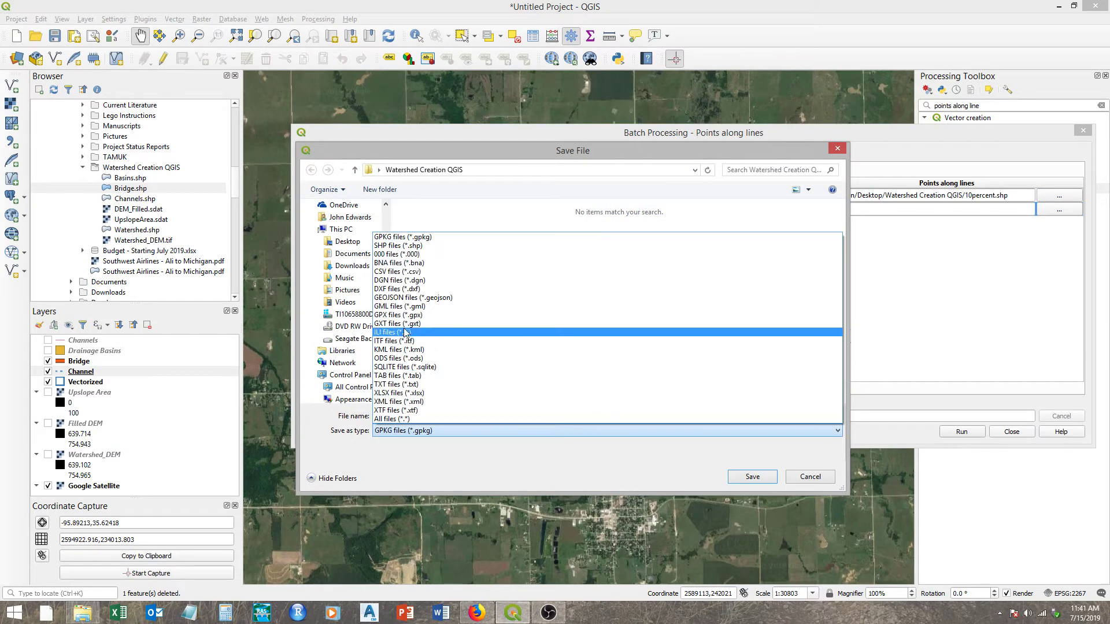
click(416, 242)
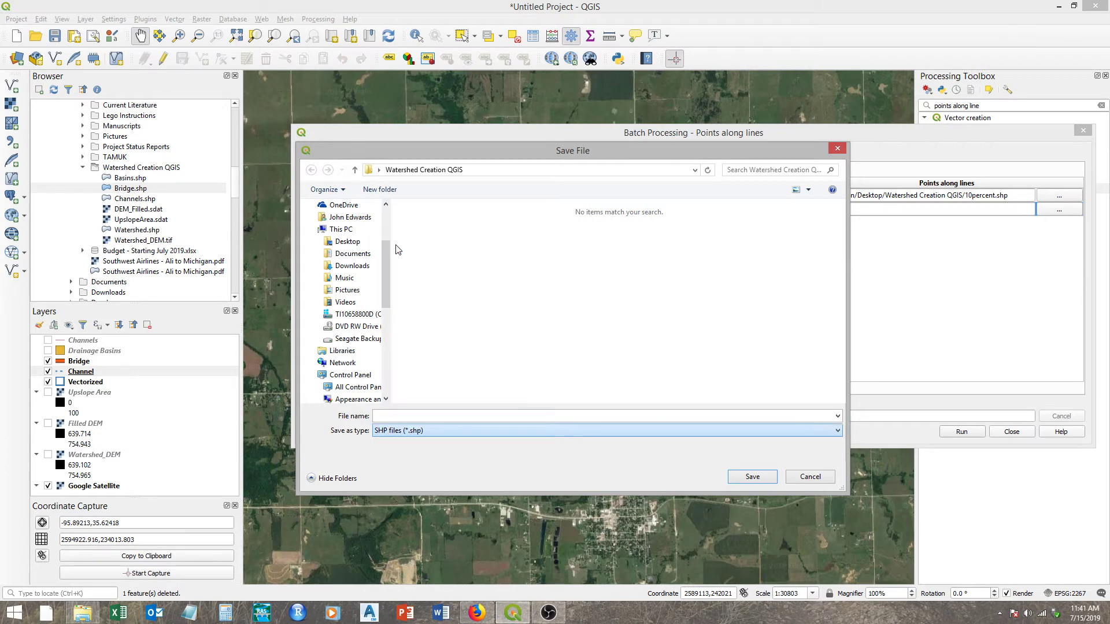
click(420, 416)
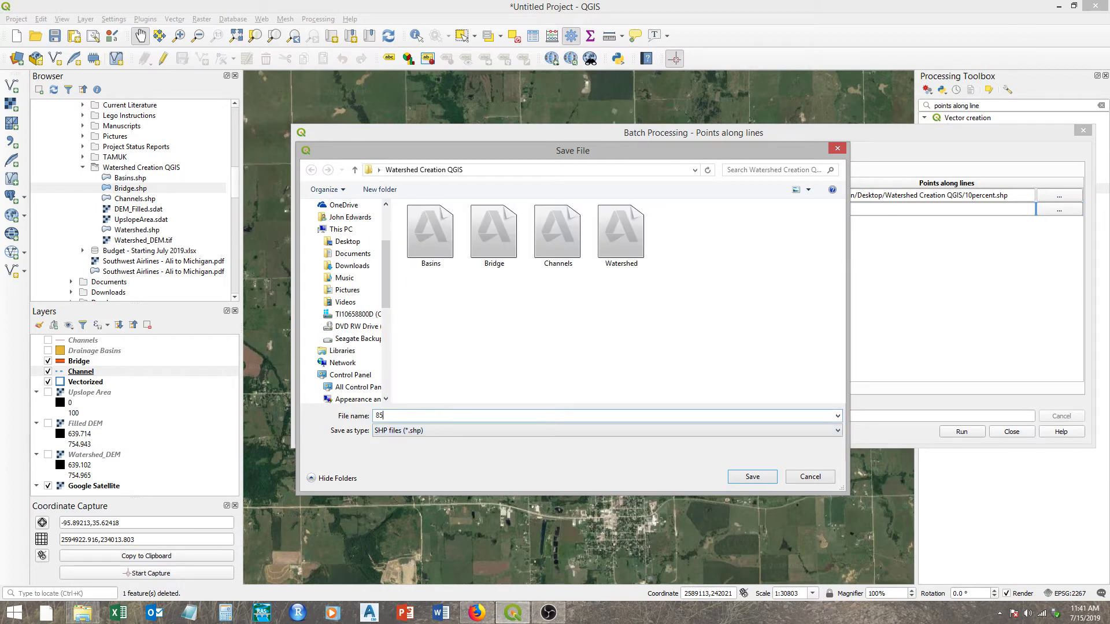
text(85percent)
key(Return)
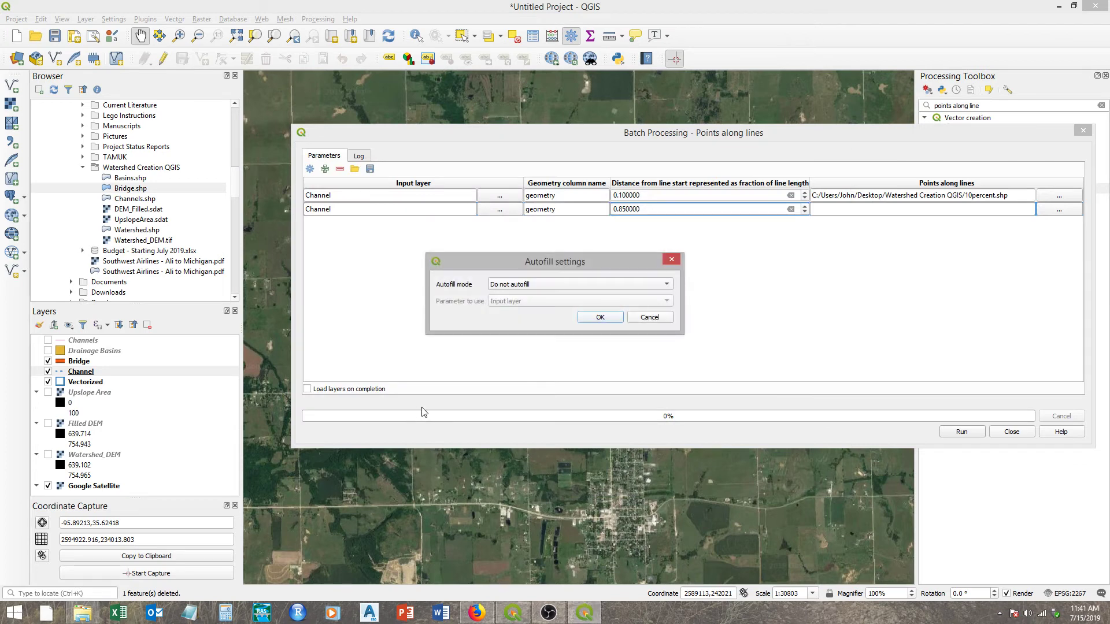
click(602, 317)
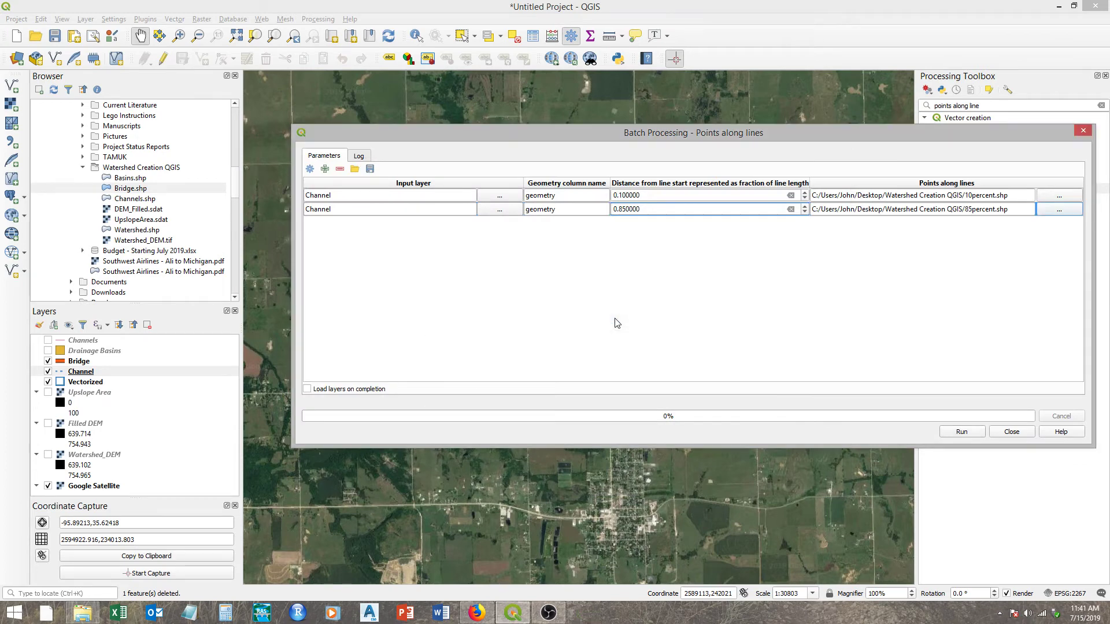
Step: Run the Points along lines batch, close it, and add 10percent.shp and 85percent.shp to the map
click(975, 433)
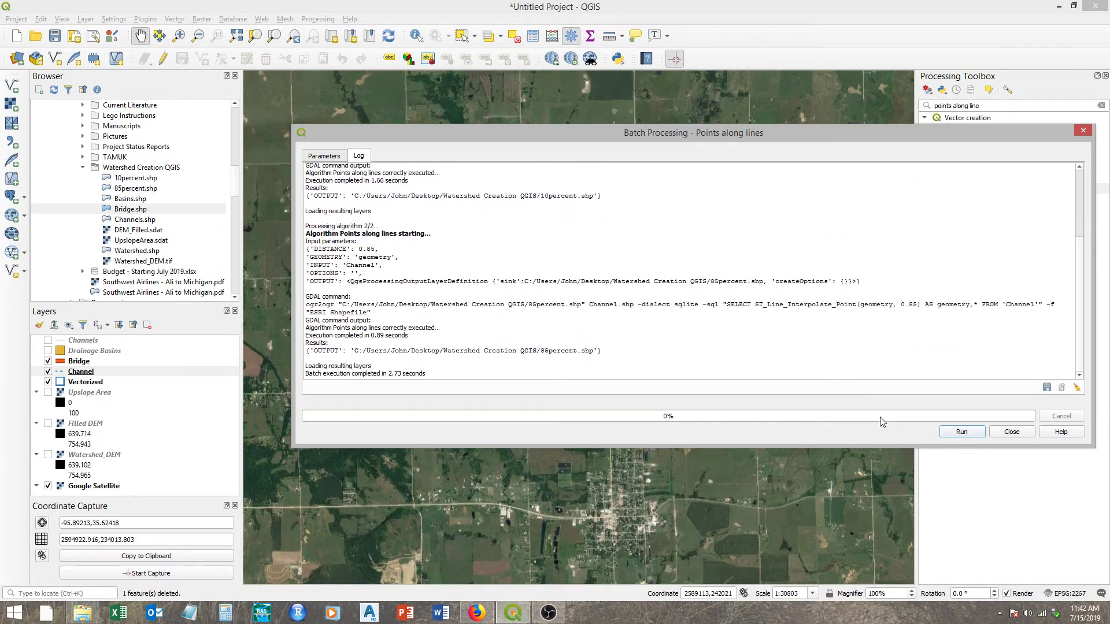
click(1012, 432)
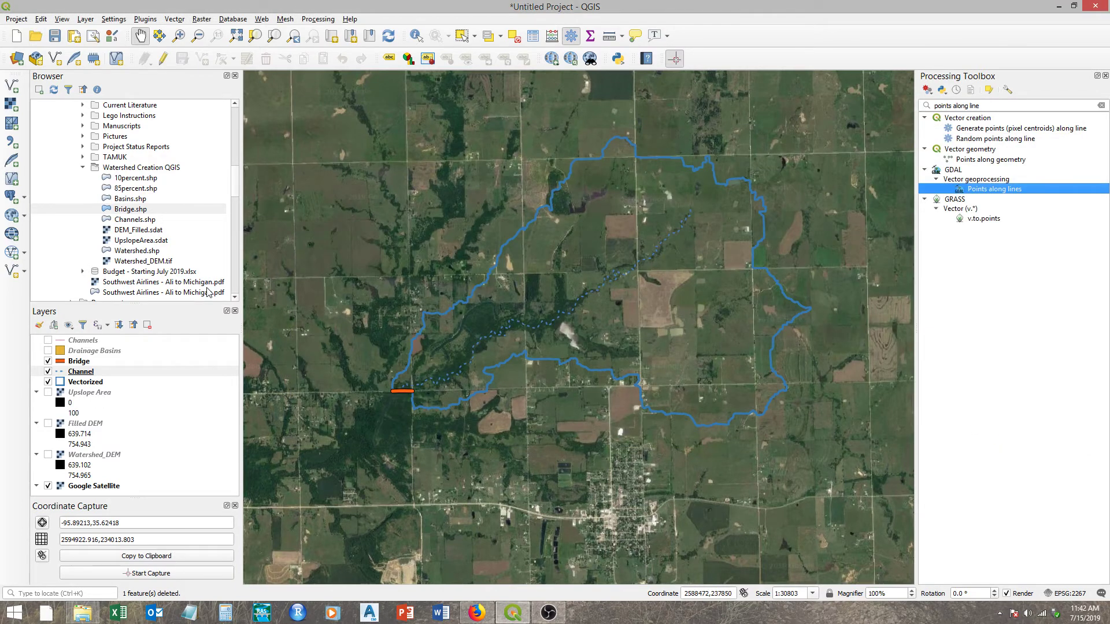
click(141, 179)
double_click(129, 179)
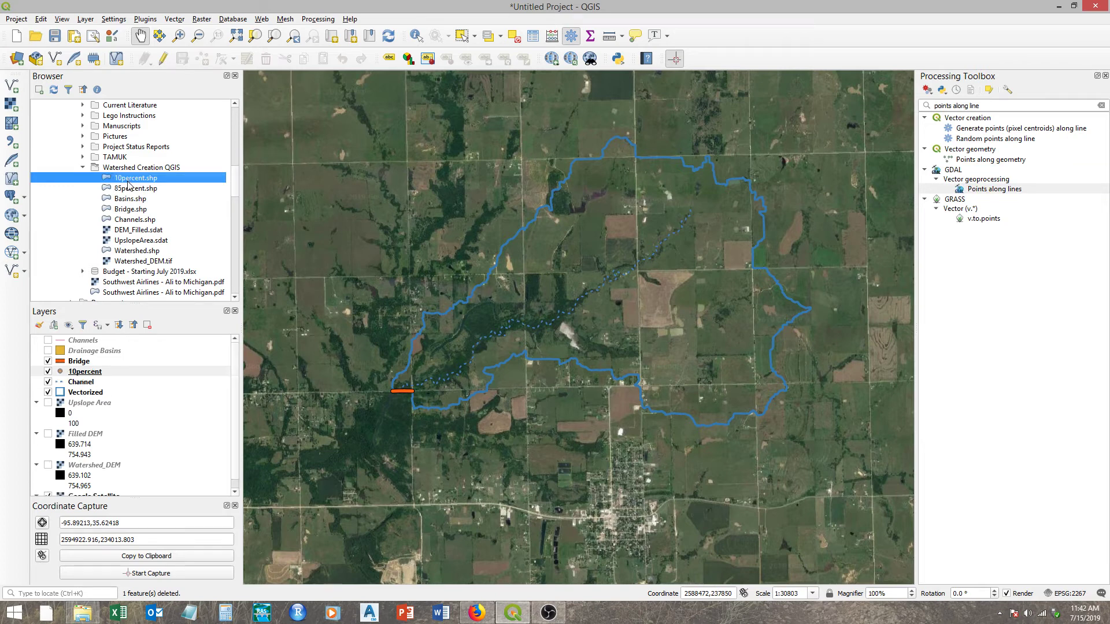
double_click(130, 189)
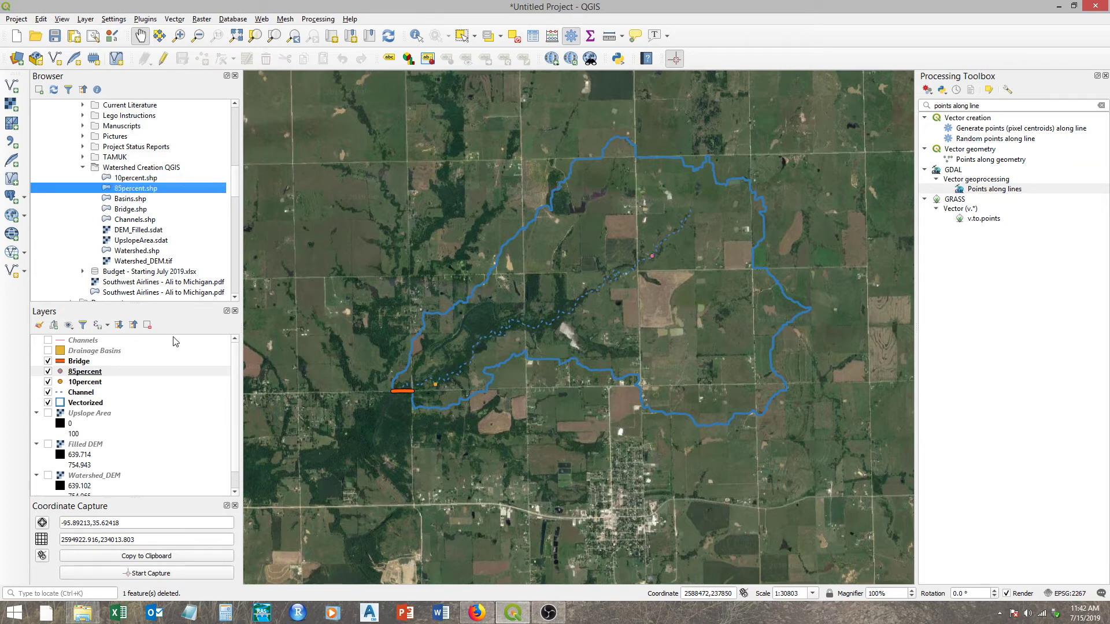
Step: Examine where the 10percent and 85percent points lie along the channel, from the bridge to the upstream end
click(84, 372)
drag(79, 387, 93, 374)
click(92, 374)
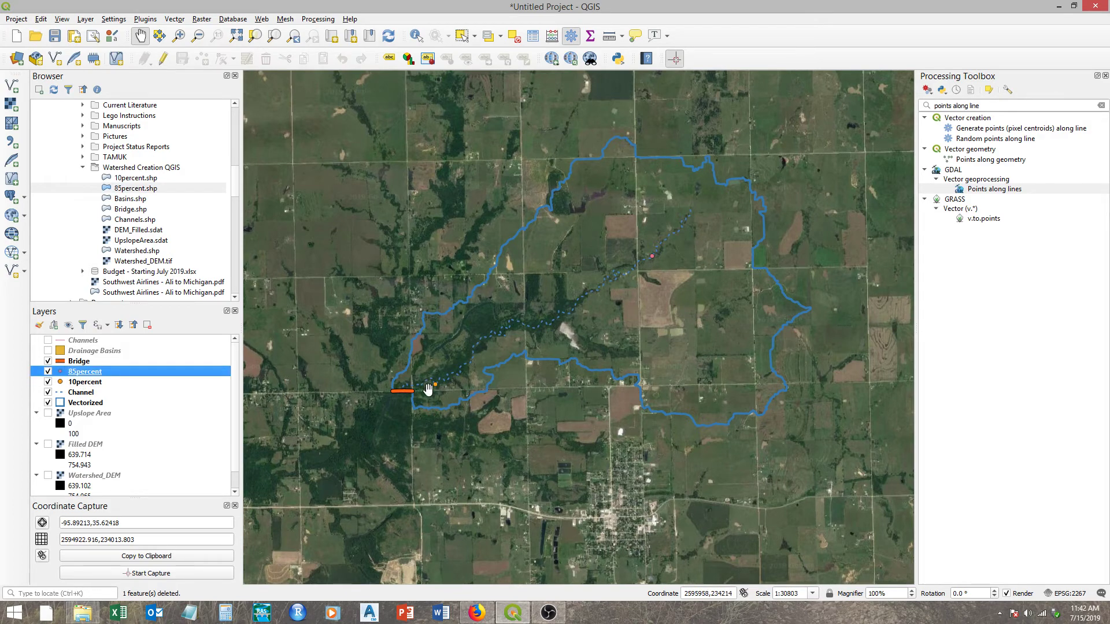
scroll(431, 392, up, 2)
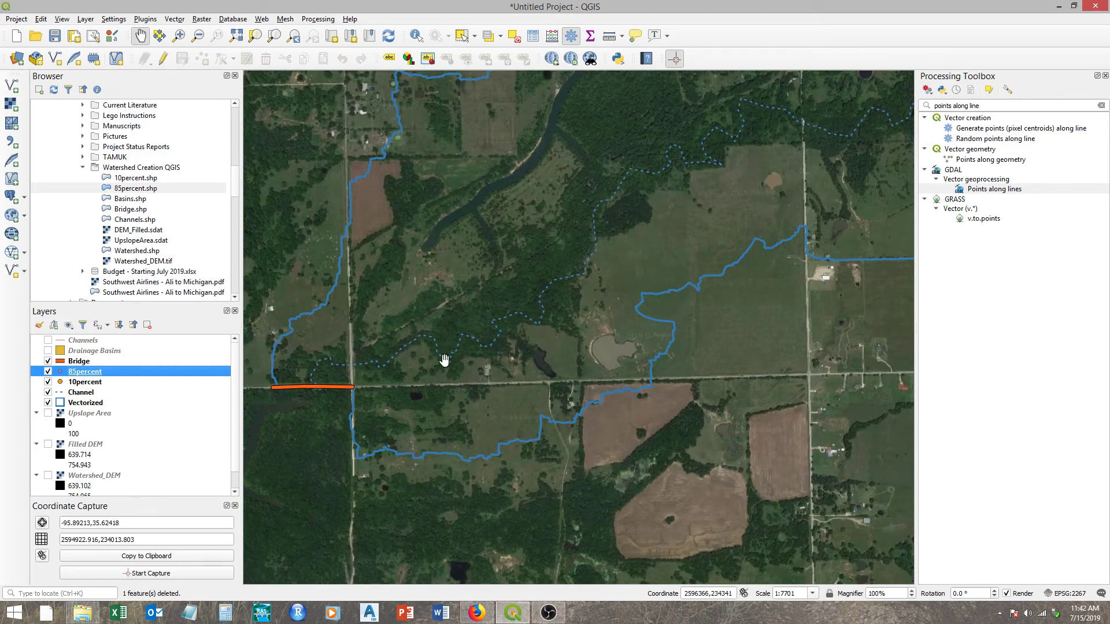
scroll(457, 362, down, 2)
scroll(456, 364, up, 6)
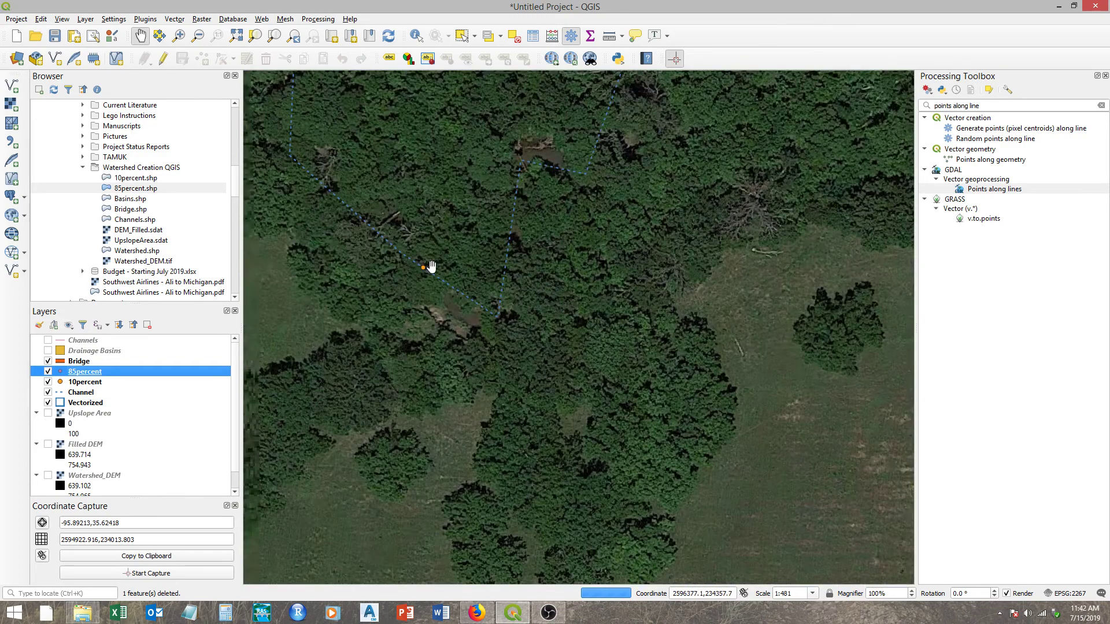
scroll(398, 289, down, 3)
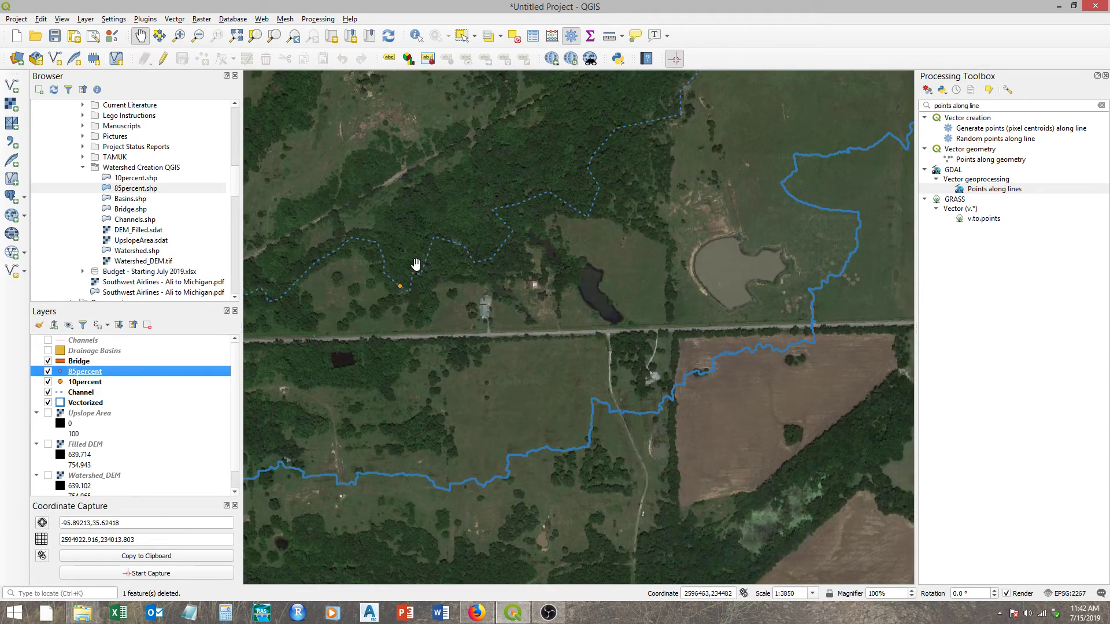
scroll(445, 264, down, 2)
click(599, 198)
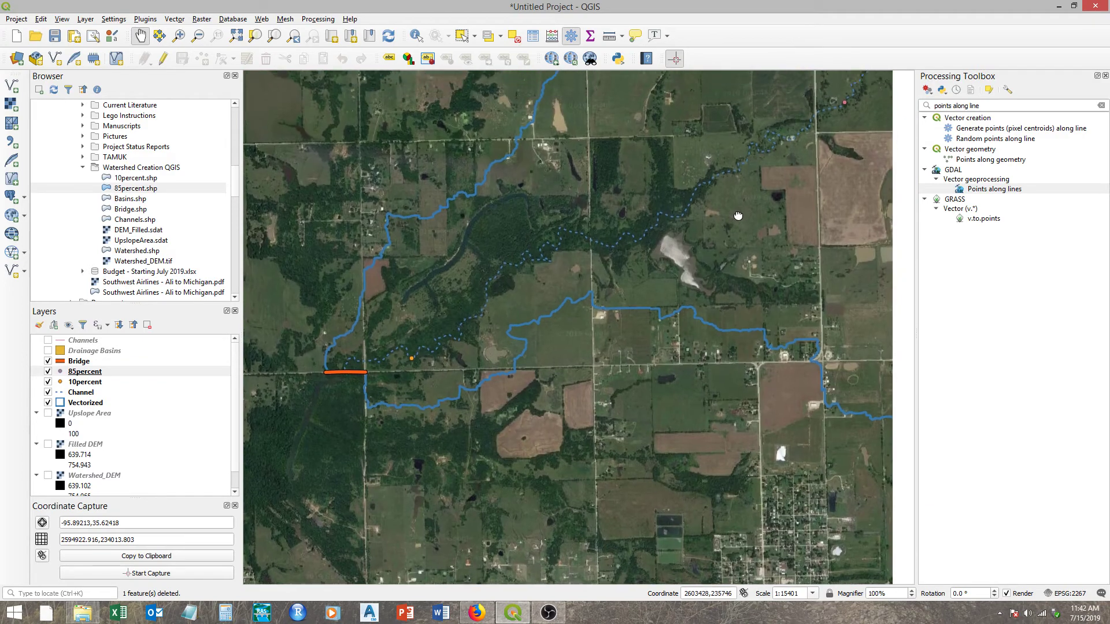
drag(867, 139, 787, 188)
scroll(777, 191, down, 1)
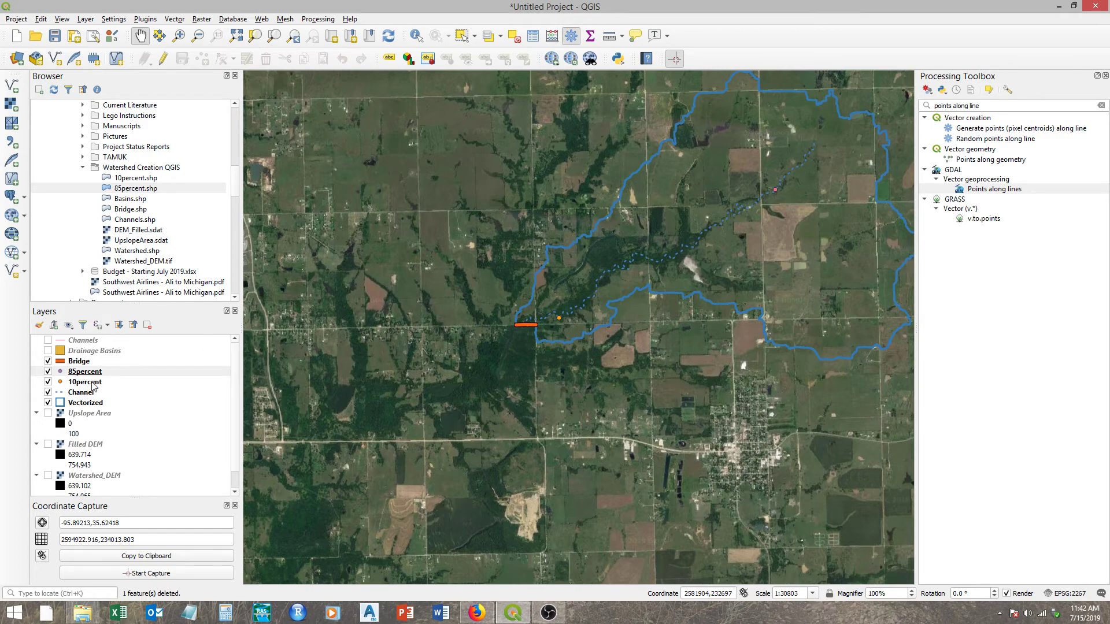
Step: Search the processing tools for "merge", open Merge vector layers and choose 10percent and 85percent as input layers
click(1008, 106)
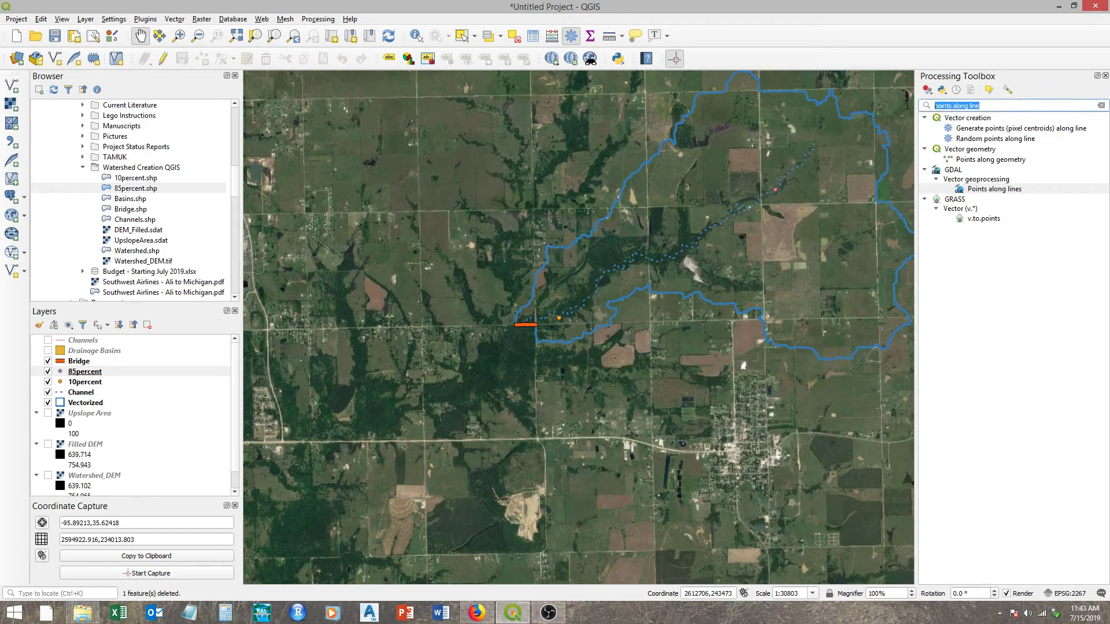
text(merge)
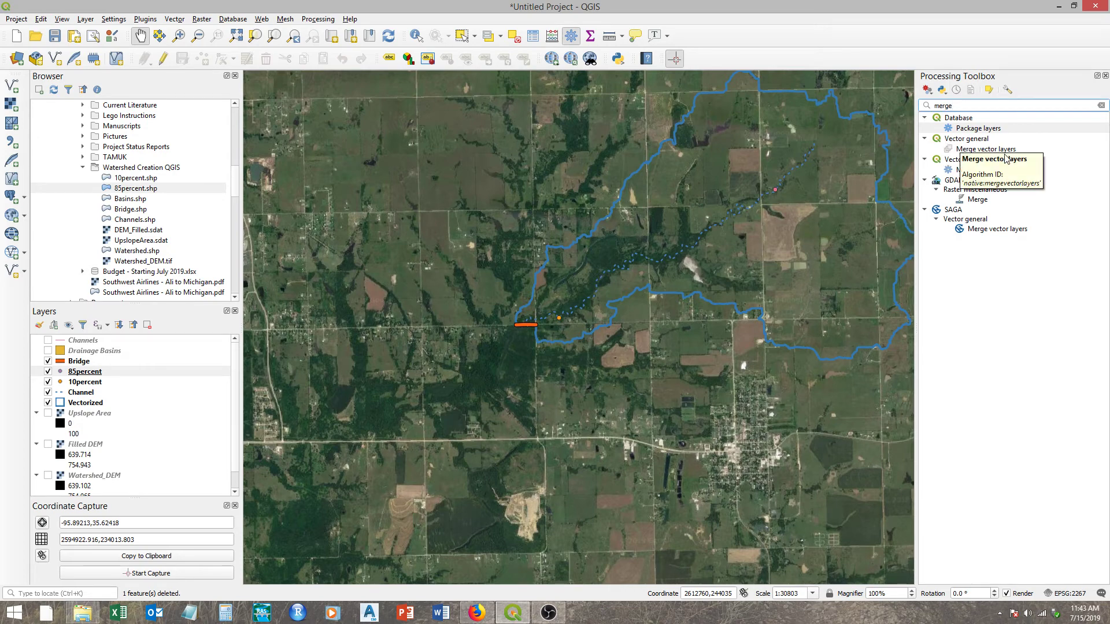
double_click(986, 149)
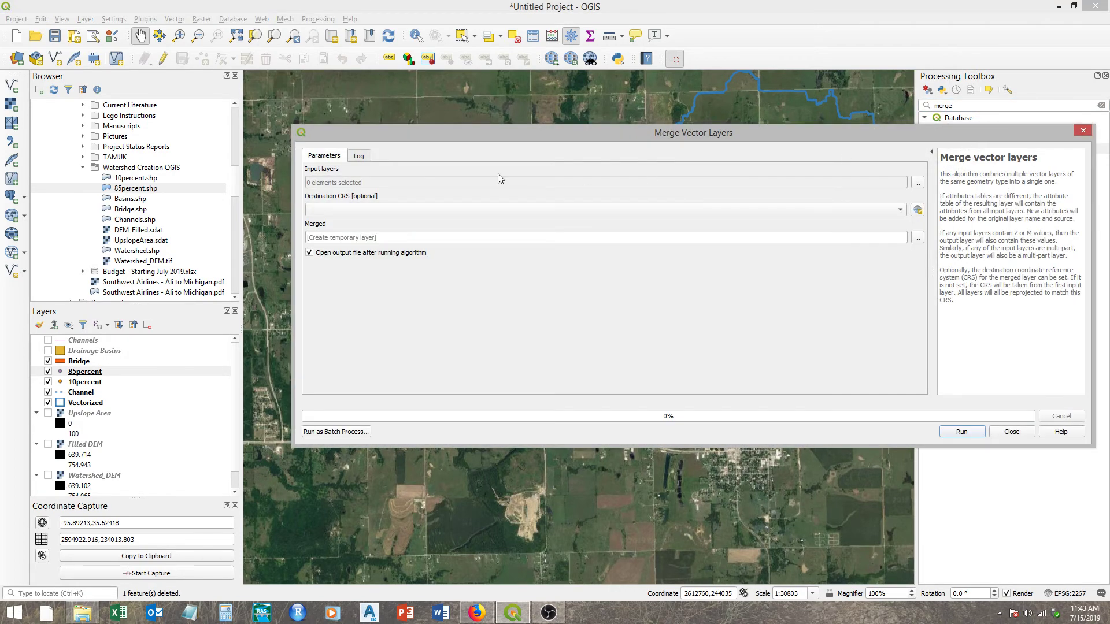
click(918, 182)
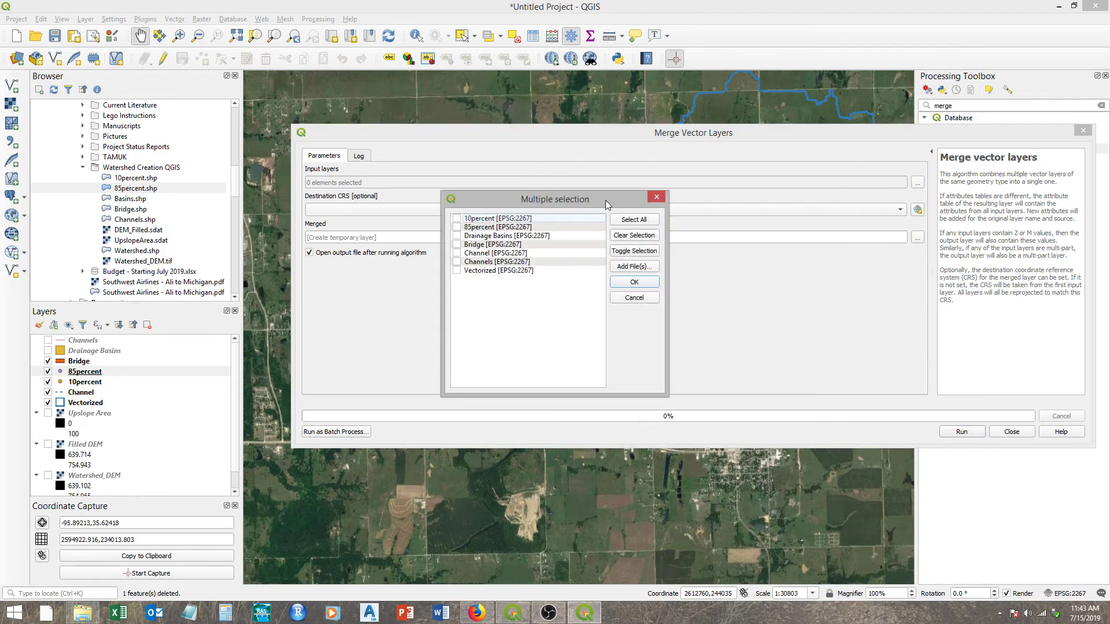
click(456, 218)
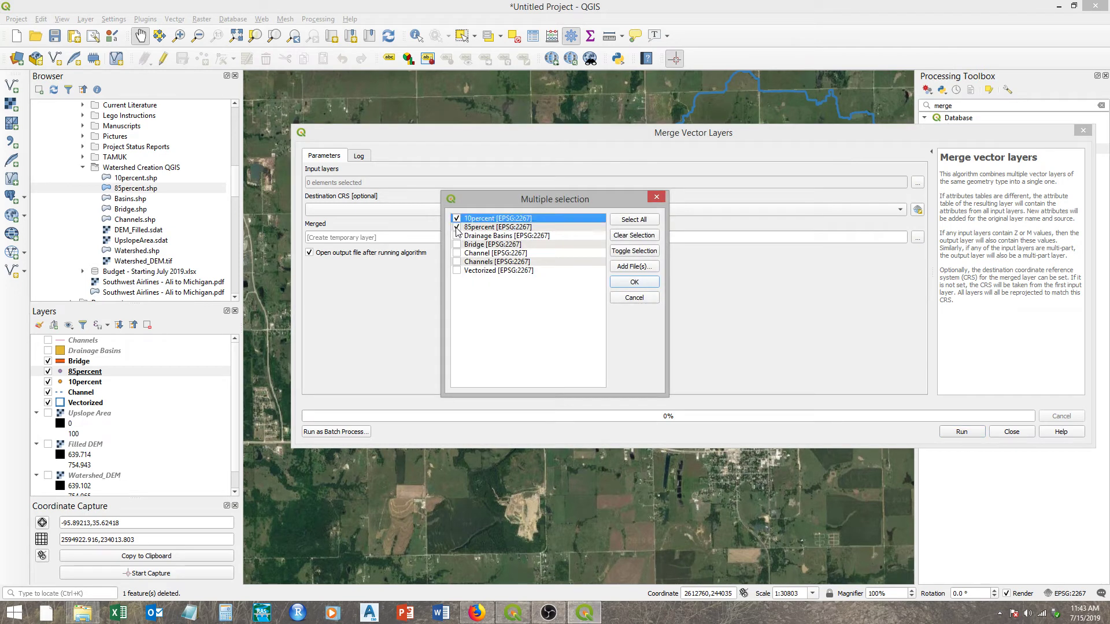
click(642, 285)
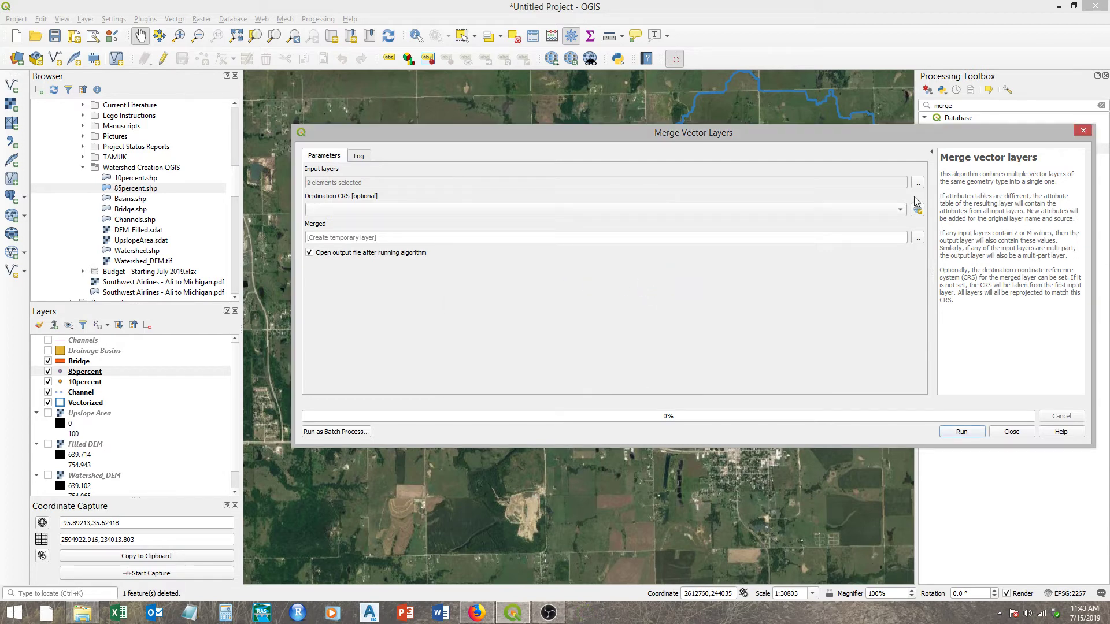
Step: Set the merge's destination CRS to the project CRS EPSG:2267 and its output to shapefile Channel_Points in Watershed Creation QGIS
click(900, 211)
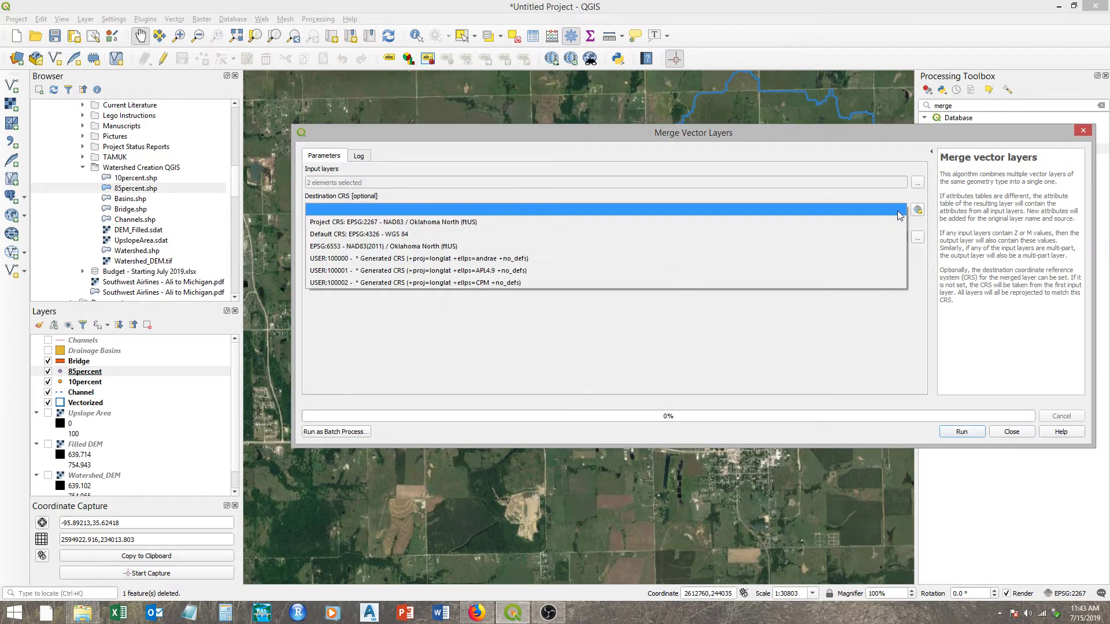
click(471, 222)
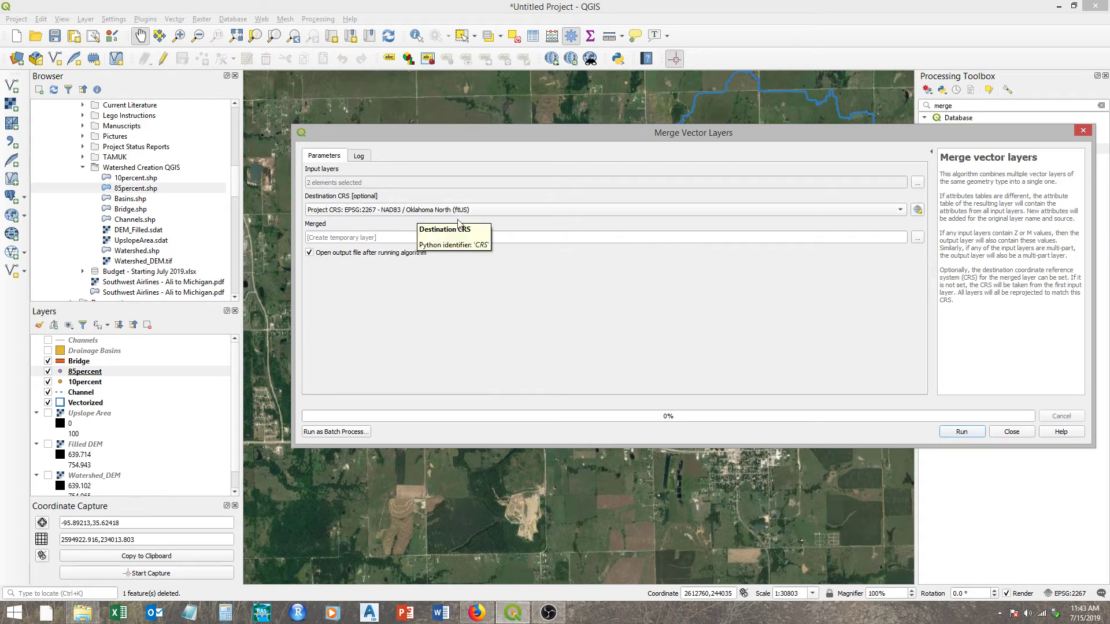
click(918, 240)
click(933, 260)
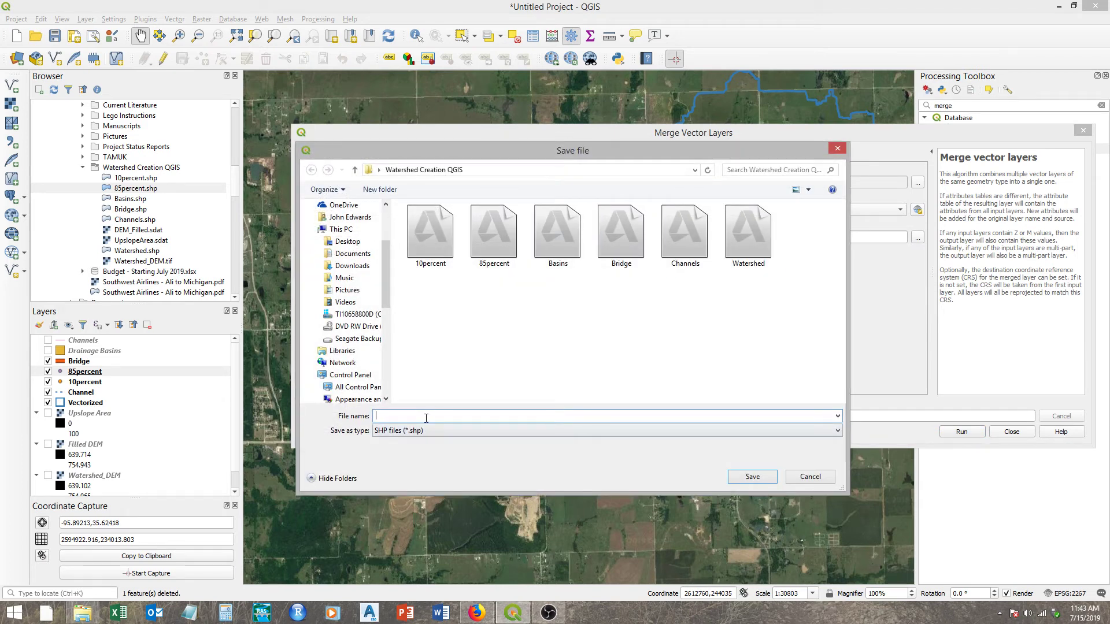
text(Channel)
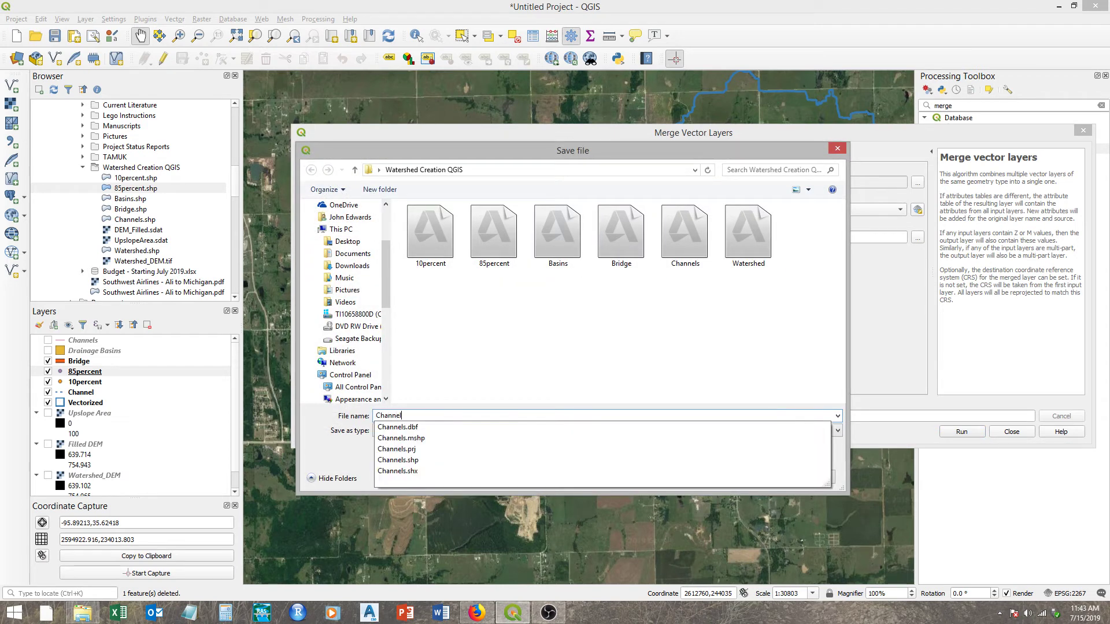
text(_Points)
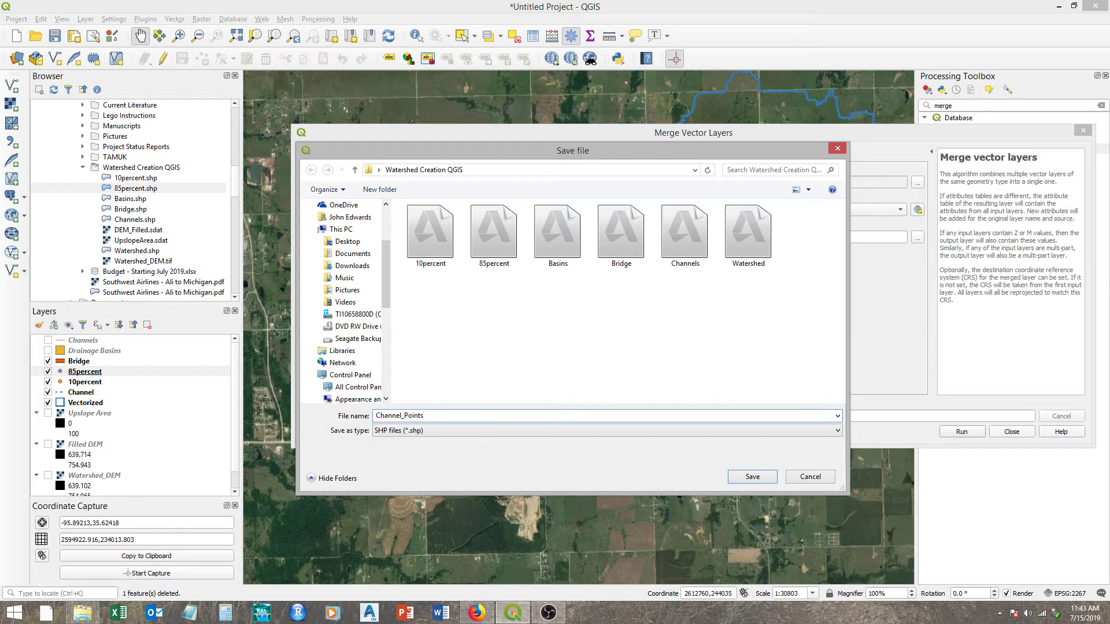
click(754, 478)
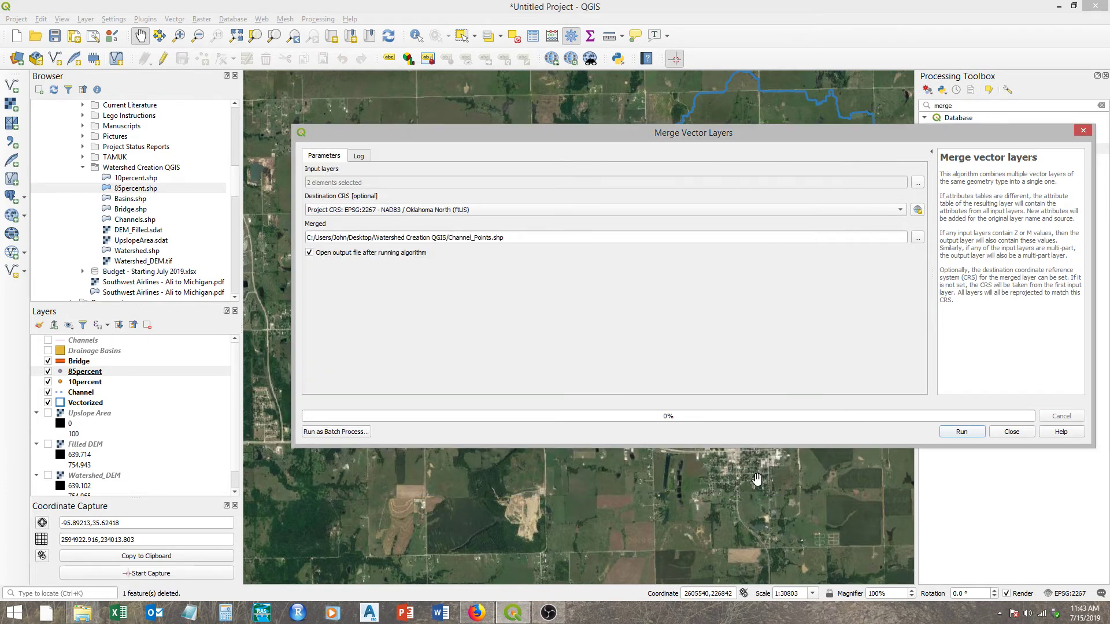
Step: Run the vector layer merge, close the tool, and remove the separate 85percent and 10percent layers from the project
click(961, 432)
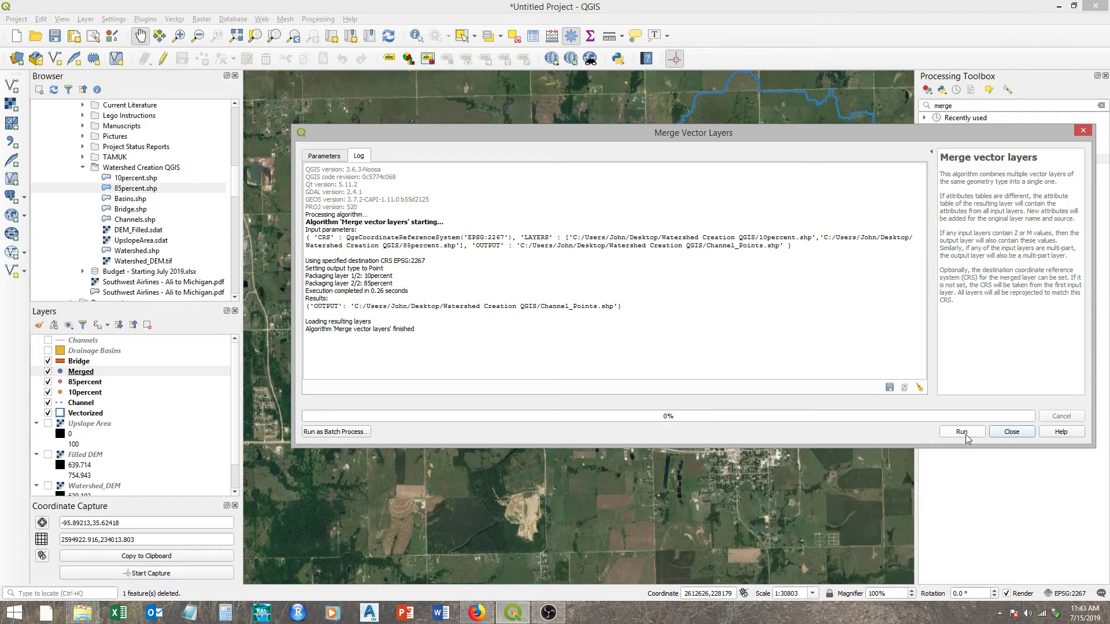
click(1012, 432)
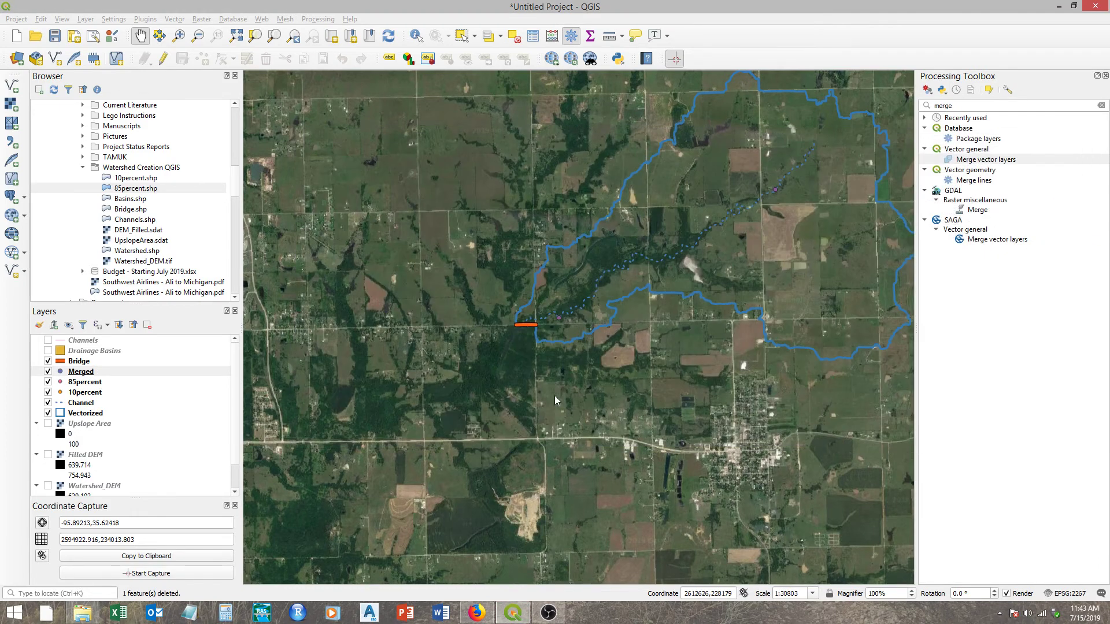
click(86, 382)
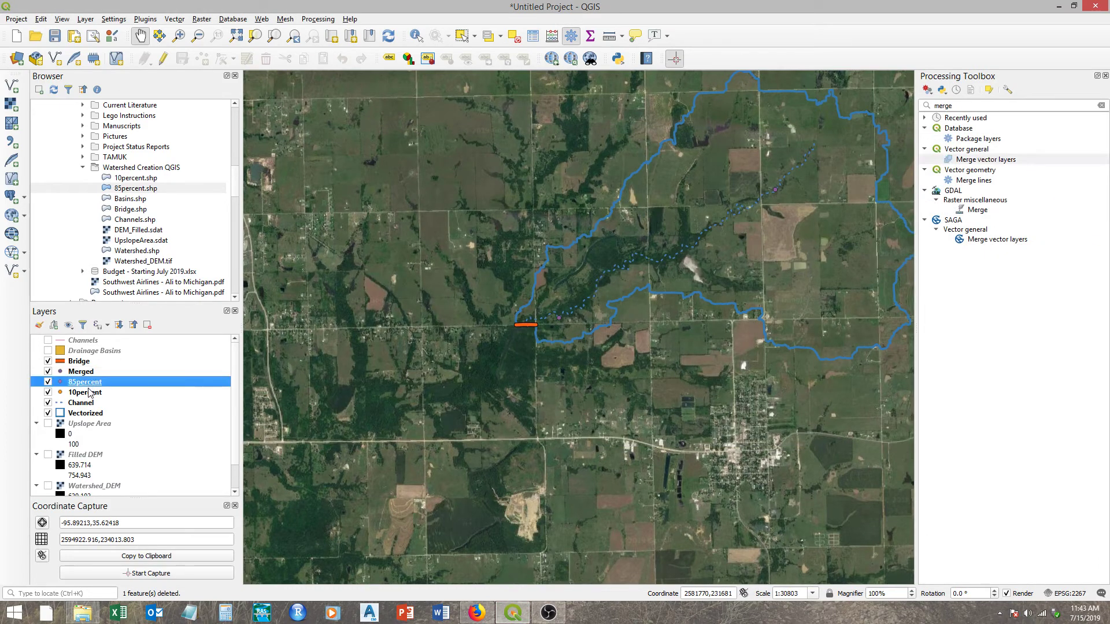
ctrl+click(86, 393)
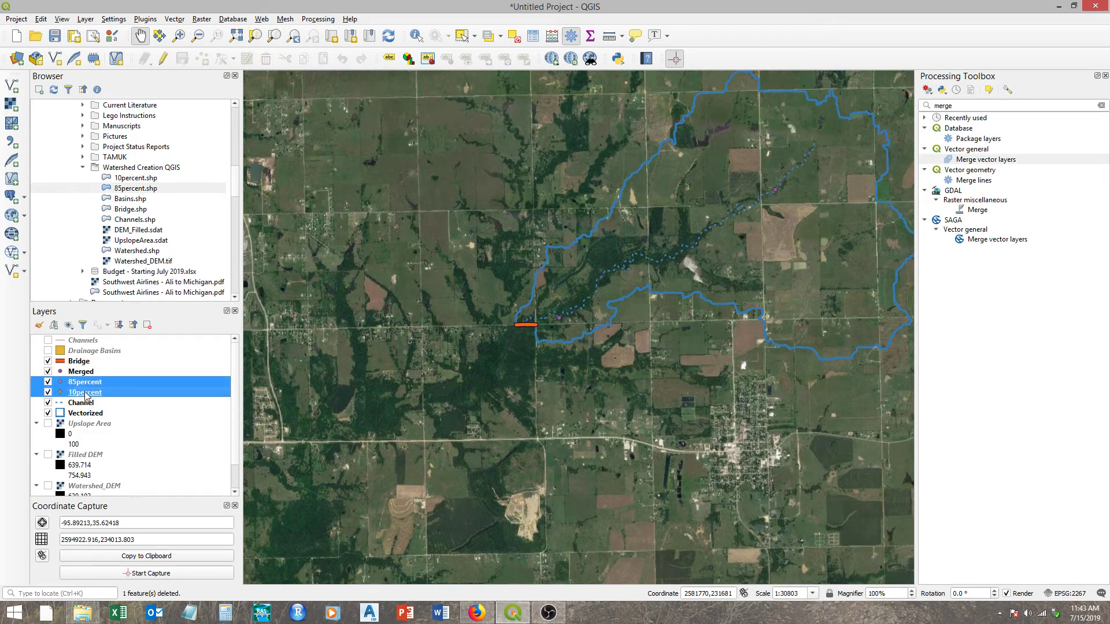
right_click(85, 394)
click(118, 247)
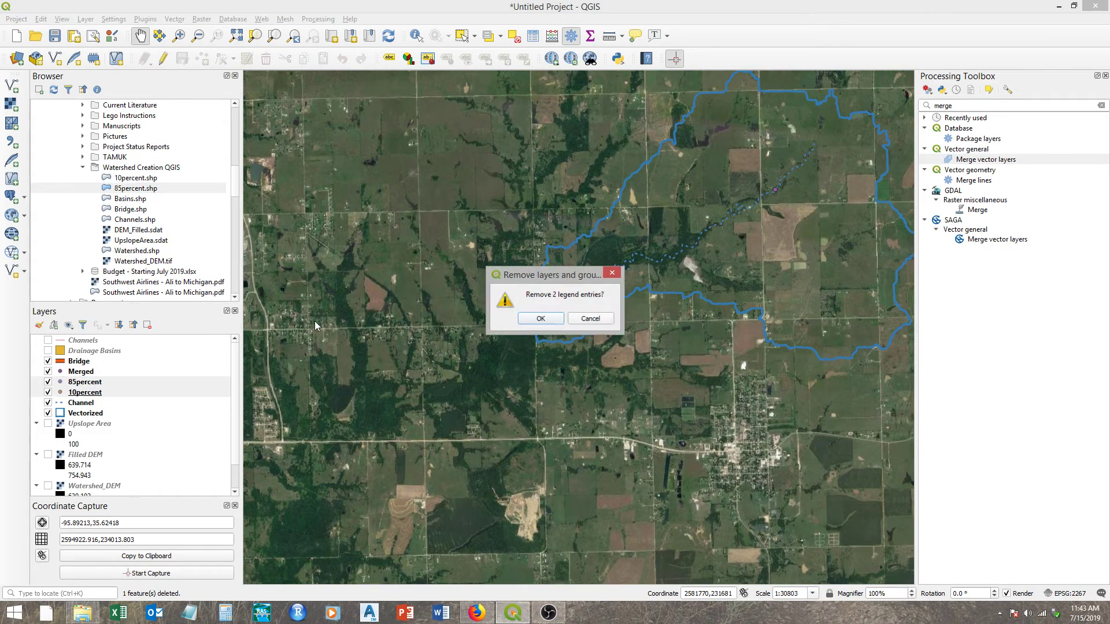
click(541, 321)
Step: Open the Merged layer's attribute table and place it so the watershed and channel stay in view on the map
drag(618, 315, 552, 381)
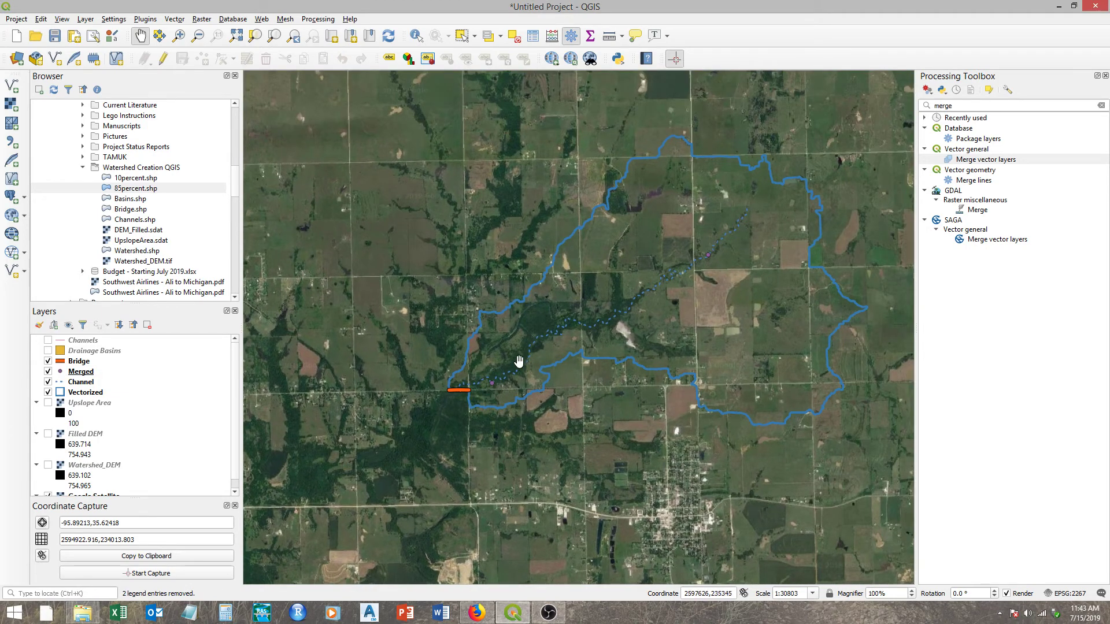
right_click(78, 375)
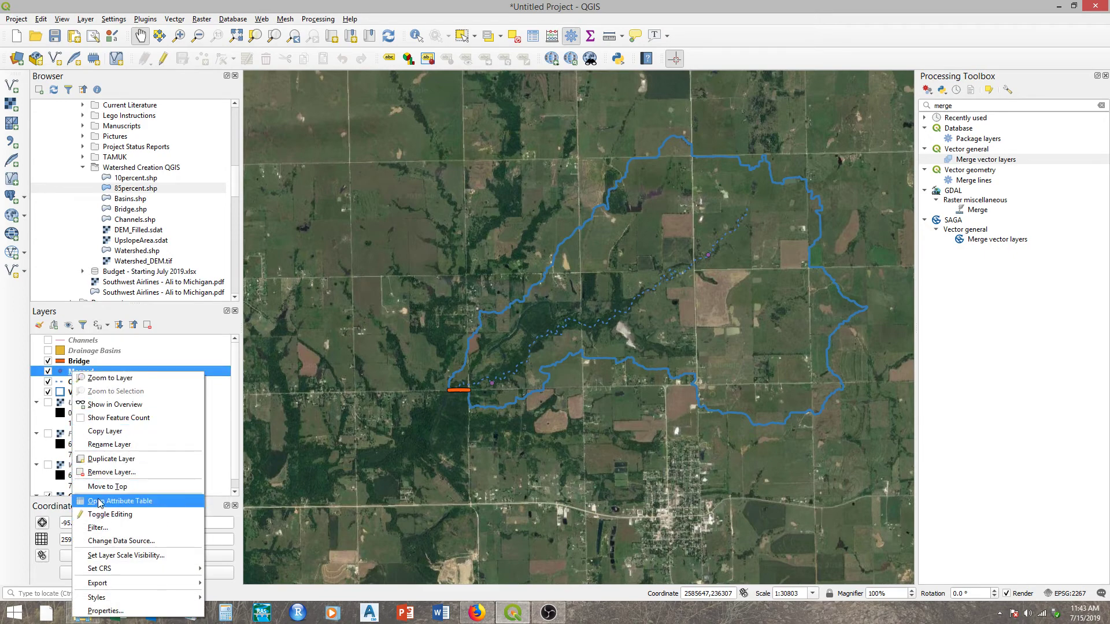
click(100, 501)
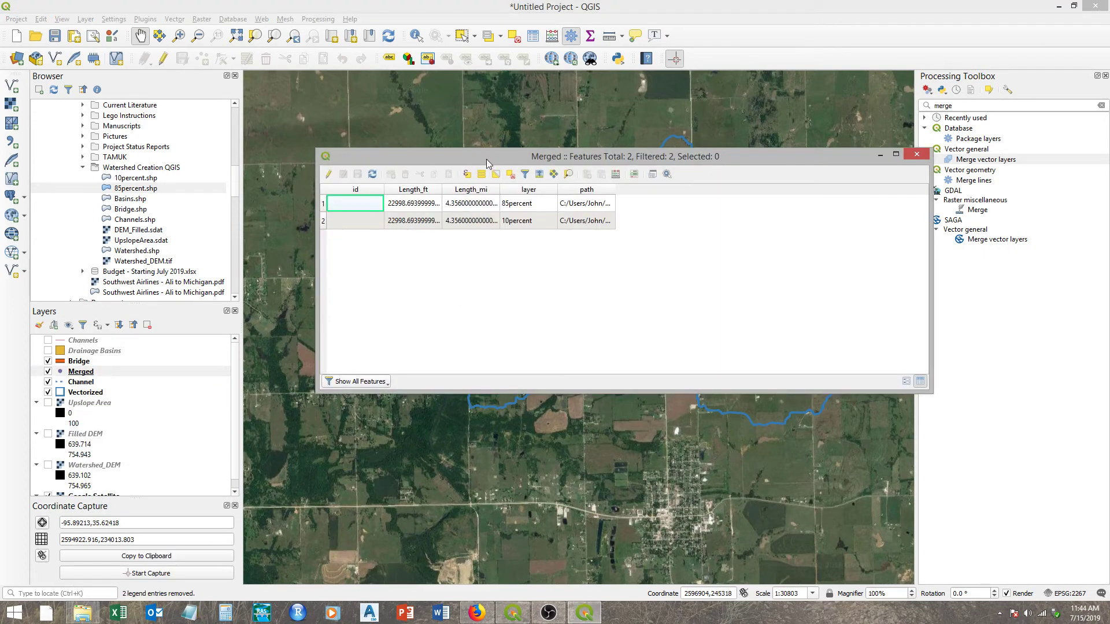
drag(486, 164, 804, 334)
click(537, 247)
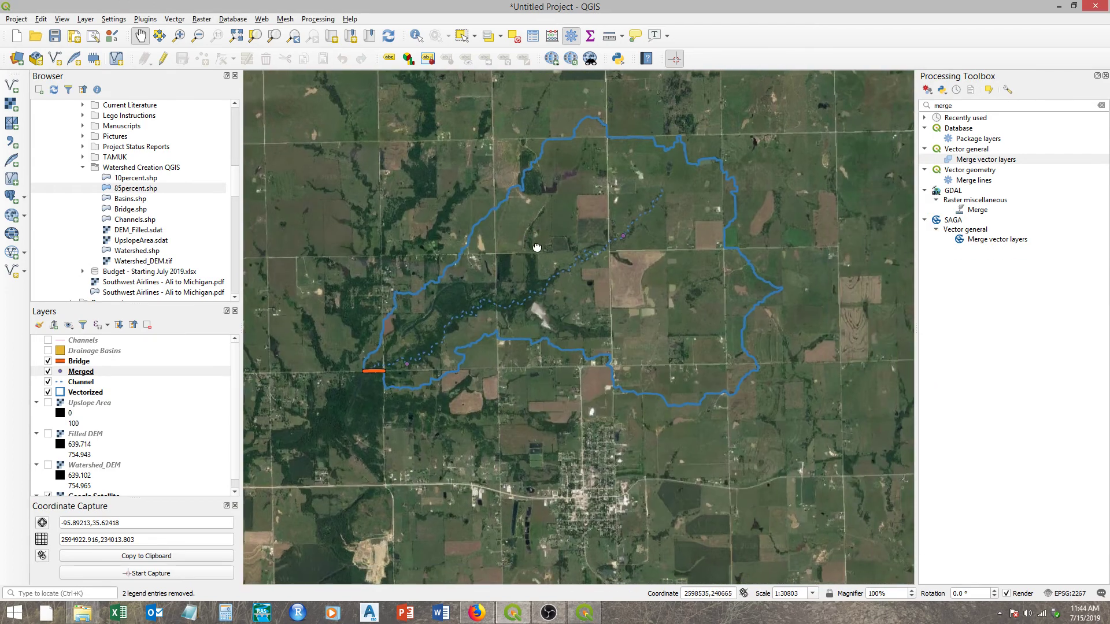
drag(537, 248, 459, 234)
click(584, 613)
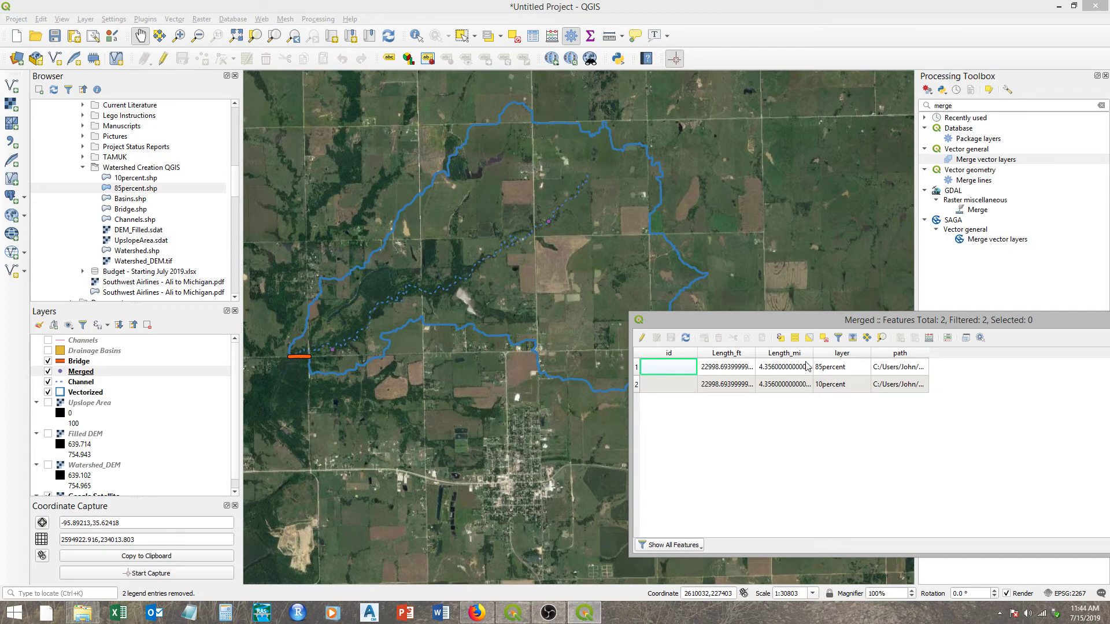
Step: Set the id of the 85percent record to 85 and of the 10percent record to 10, save the edits and close the table
click(641, 339)
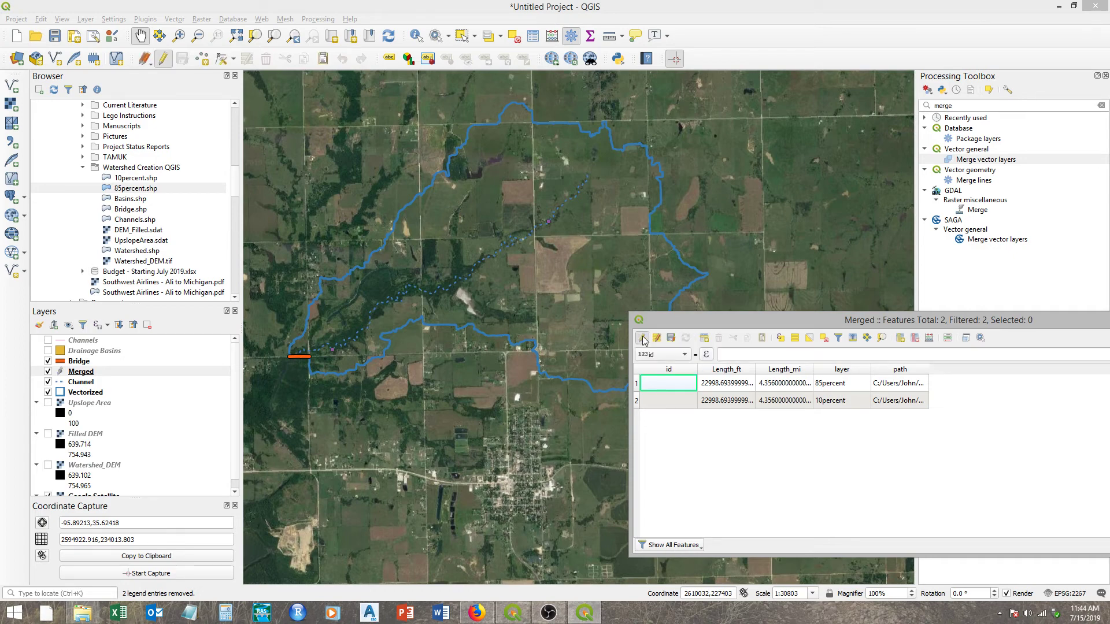
click(637, 384)
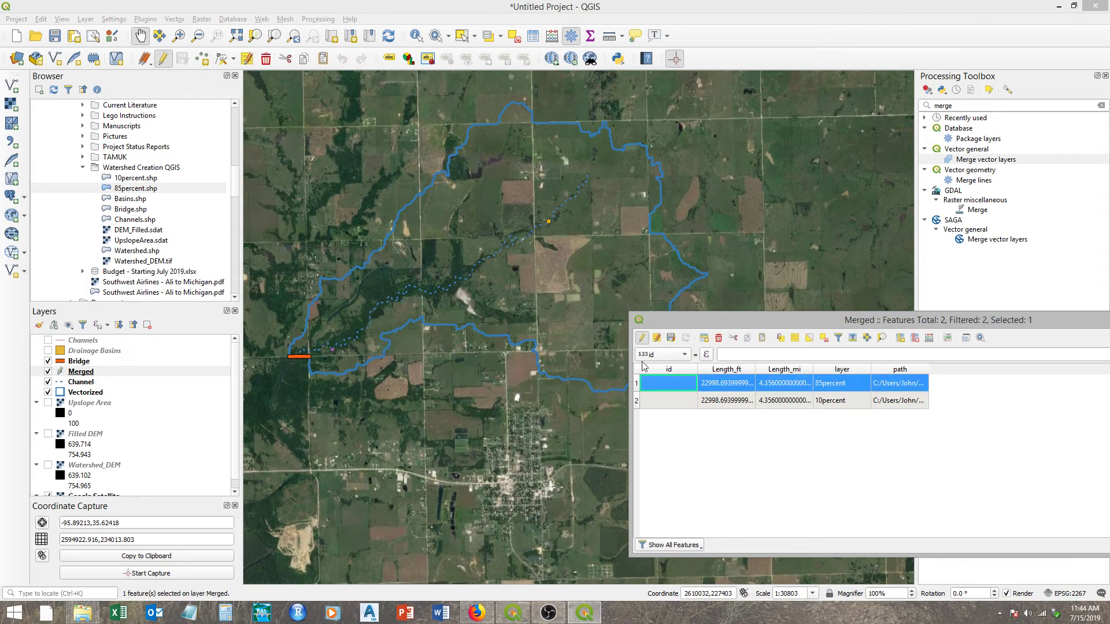
double_click(675, 382)
text(85)
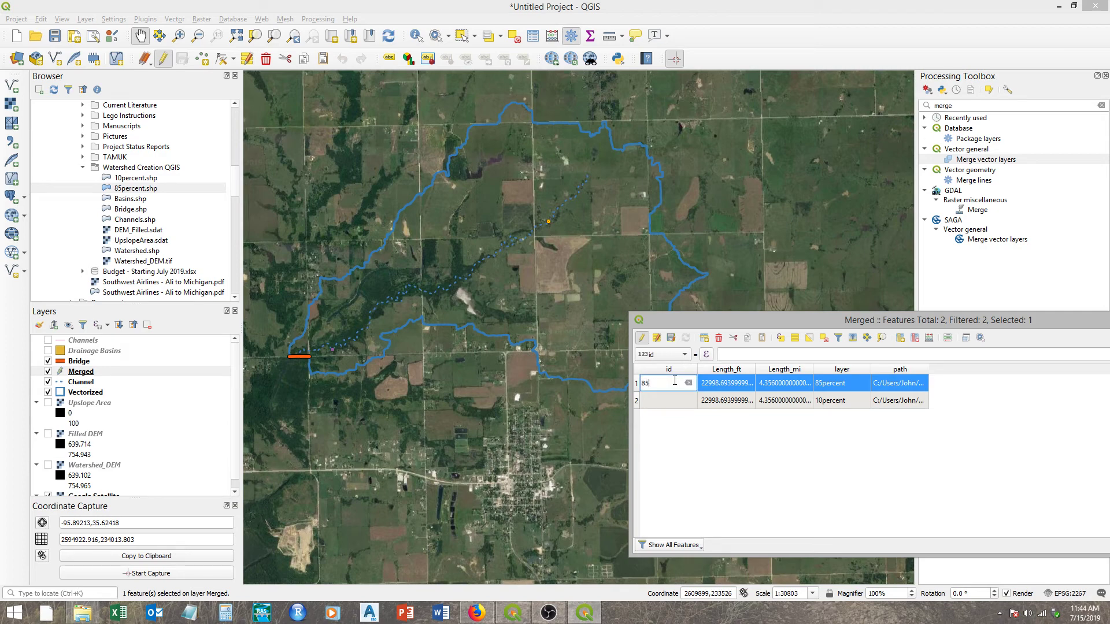
double_click(642, 403)
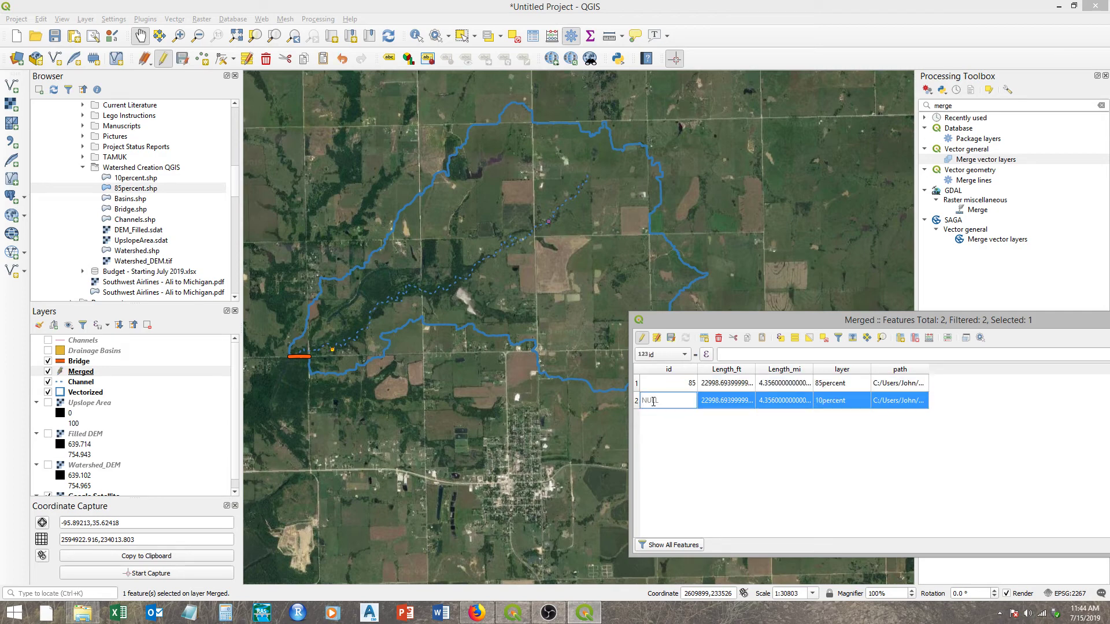
text(10)
click(643, 337)
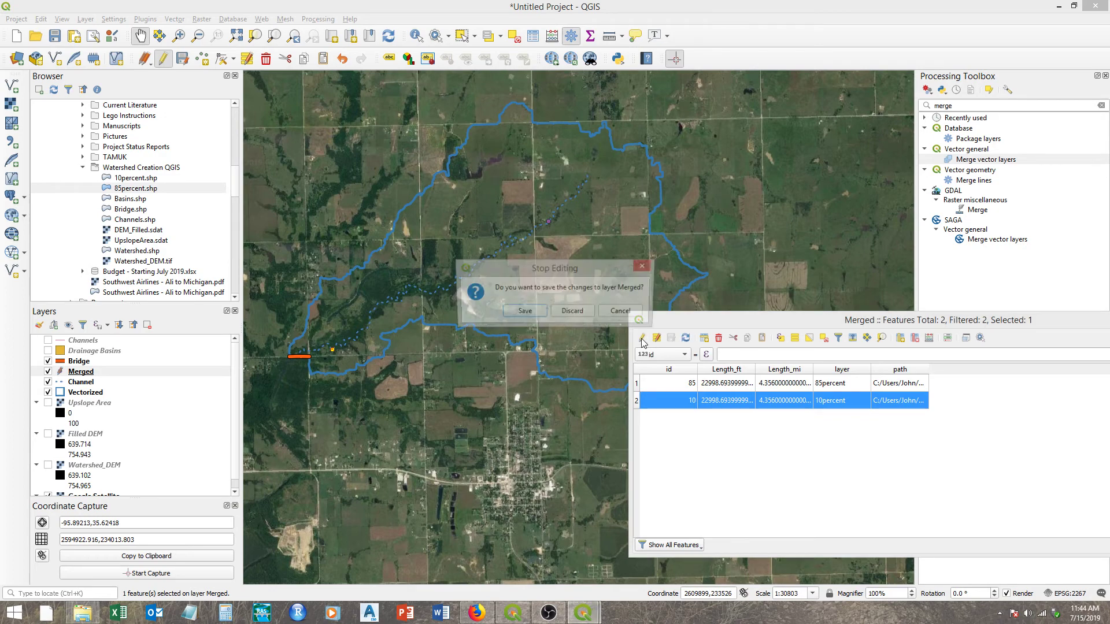
click(518, 313)
drag(747, 321, 442, 281)
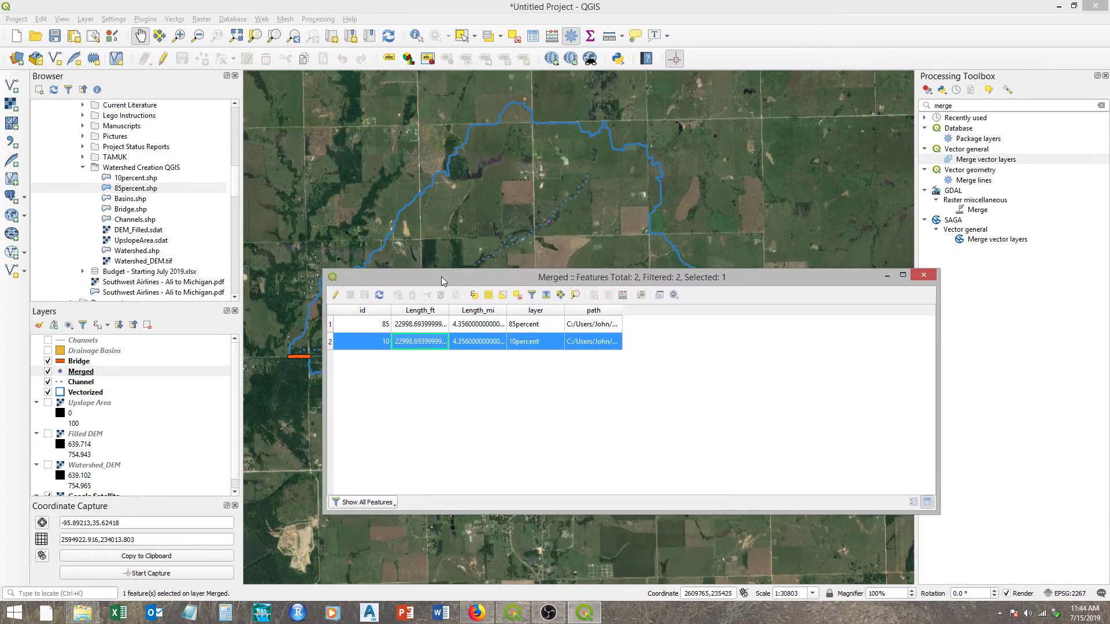
click(923, 275)
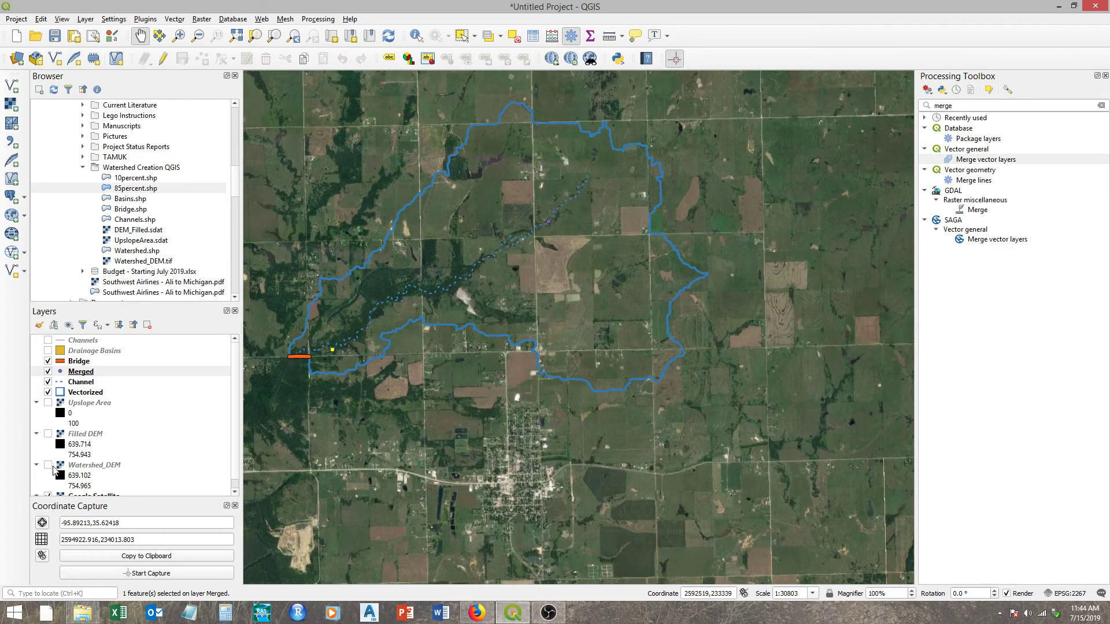
Step: Search the processing tools for "add raster" and open SAGA's Add raster values to points
drag(959, 106, 934, 108)
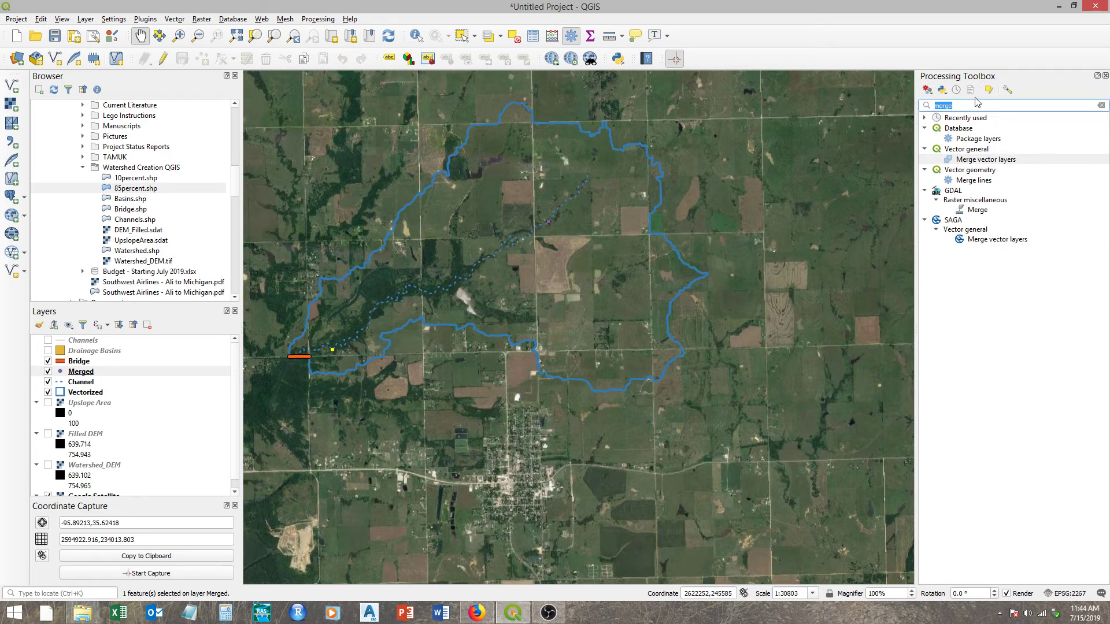
text(add)
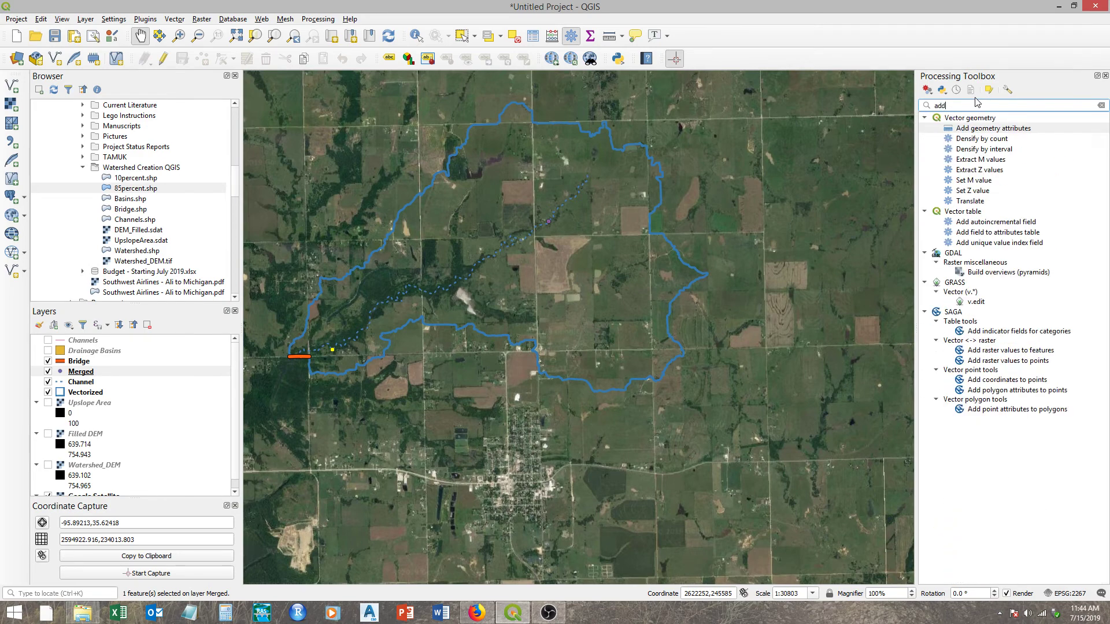
text( raster)
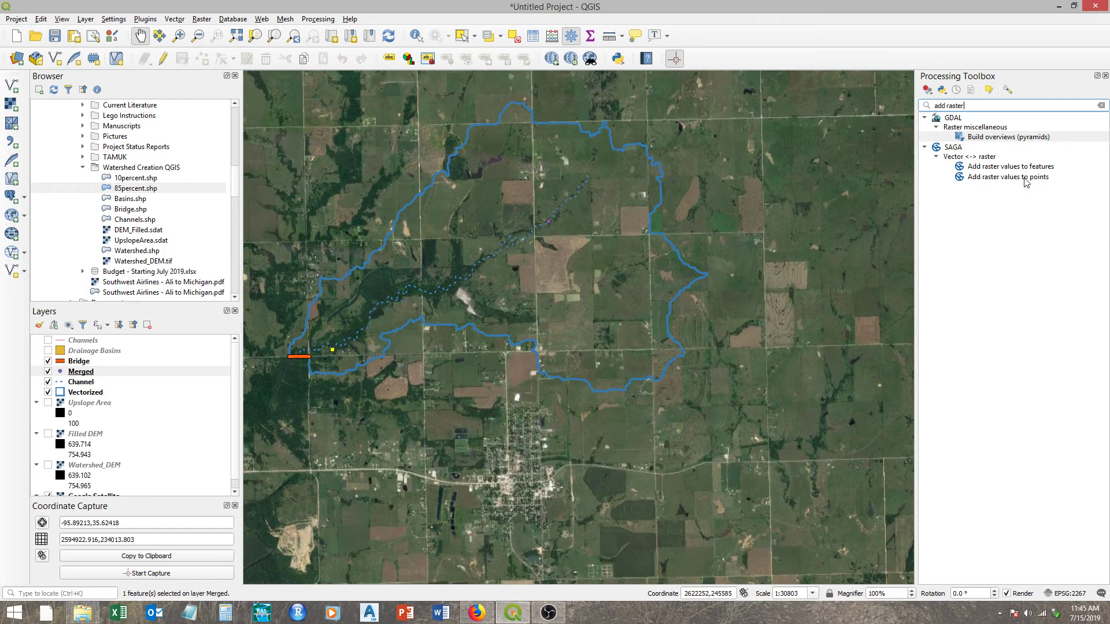
click(998, 180)
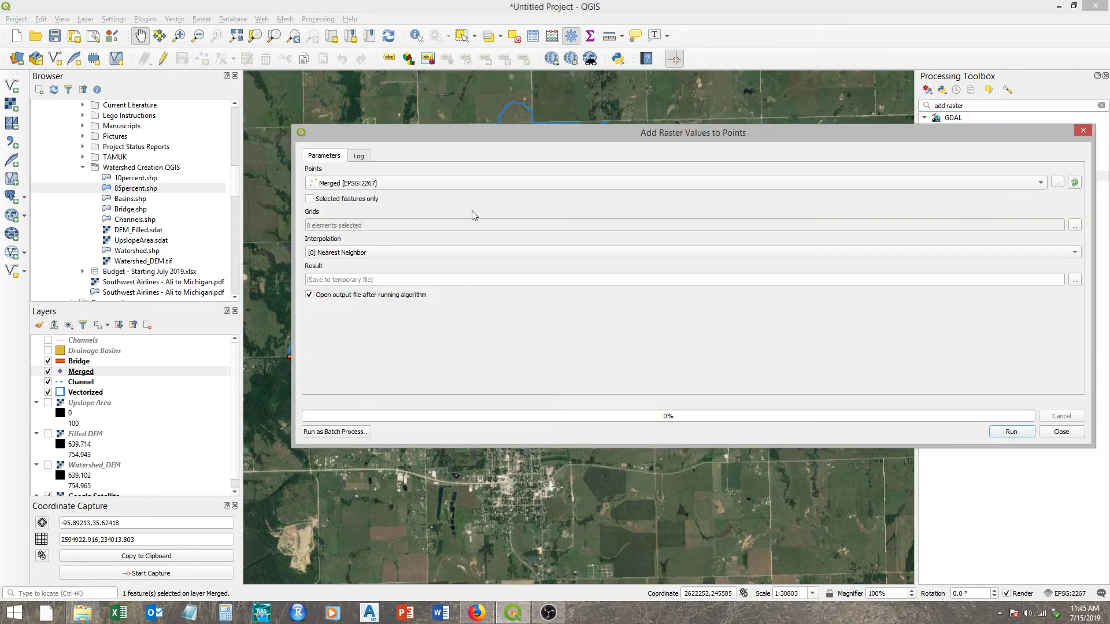
drag(379, 132, 345, 136)
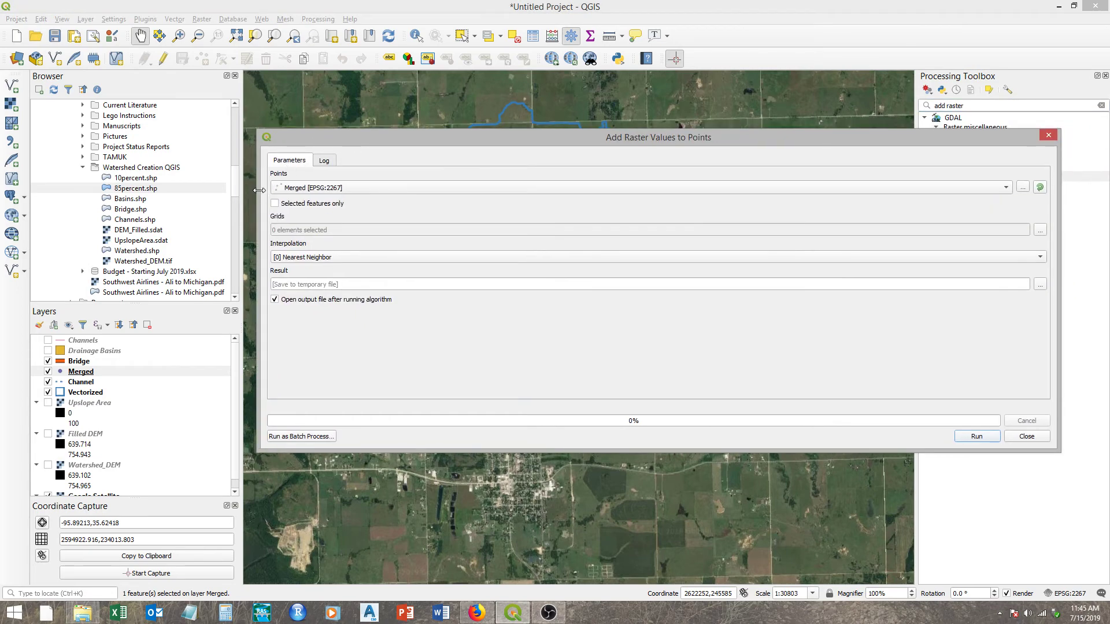
drag(259, 194, 437, 206)
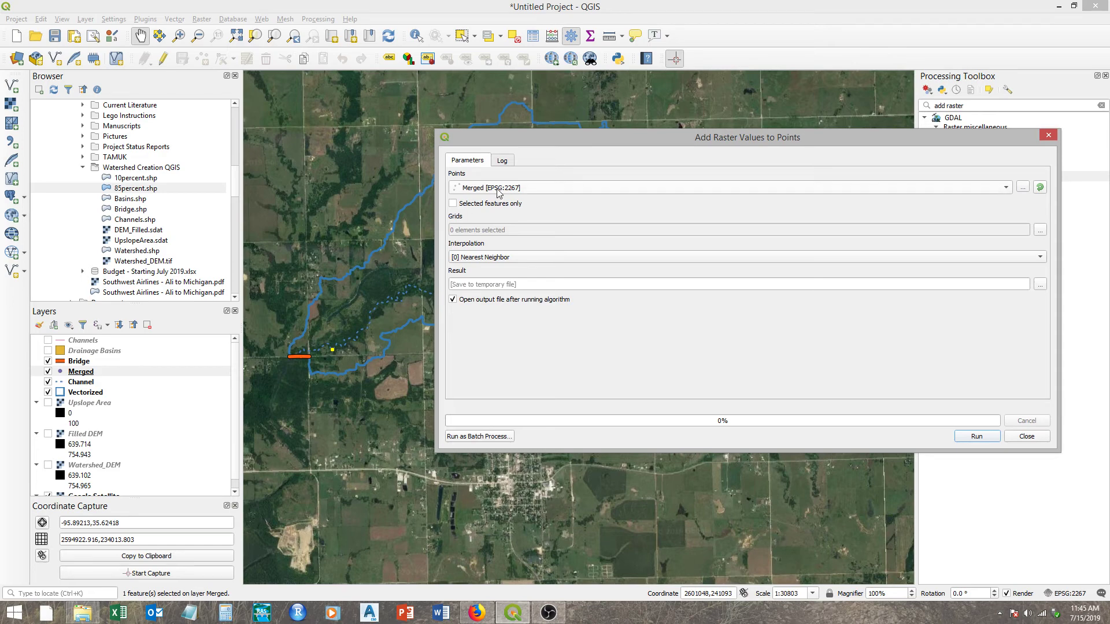
Step: Use Merged as the points layer and Watershed_DEM as the grid, with Nearest Neighbor interpolation
click(549, 188)
click(526, 185)
click(1039, 230)
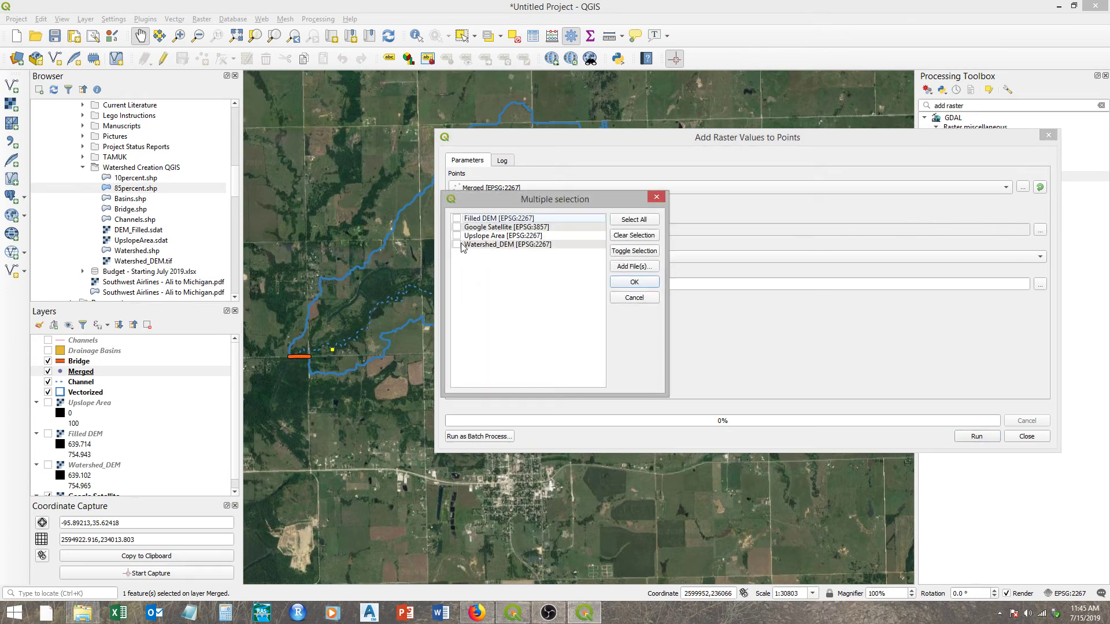
click(456, 245)
click(645, 286)
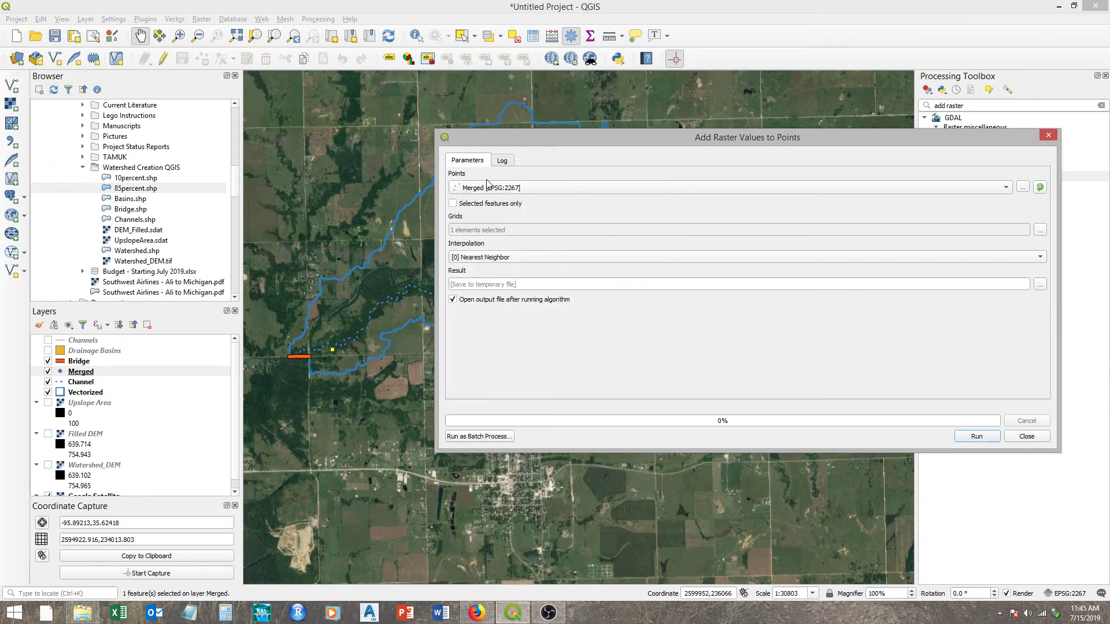
click(517, 260)
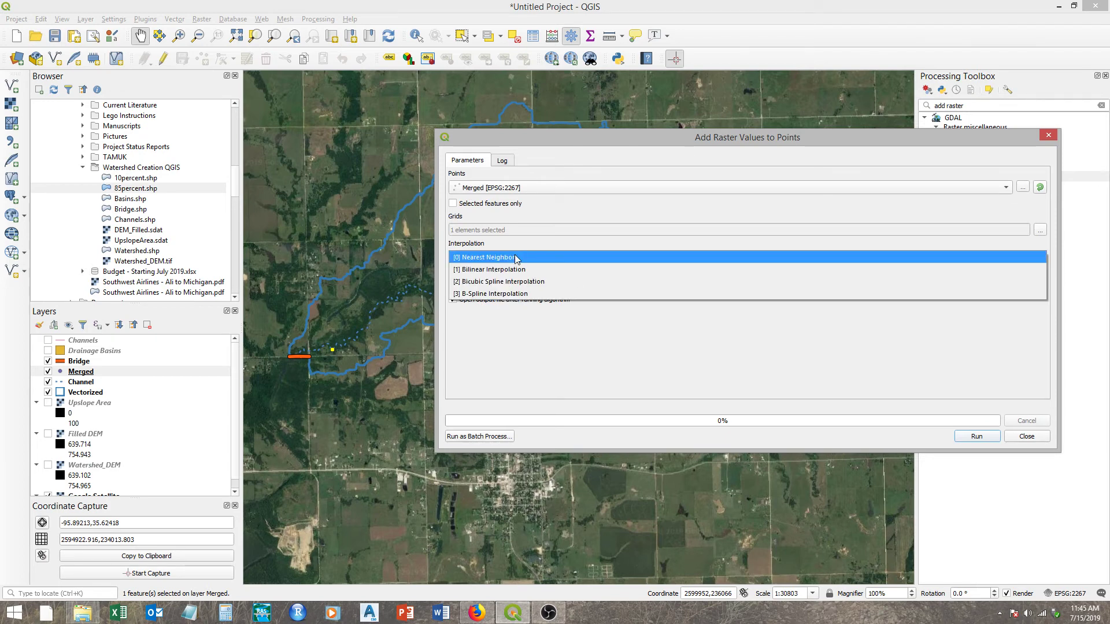
click(516, 258)
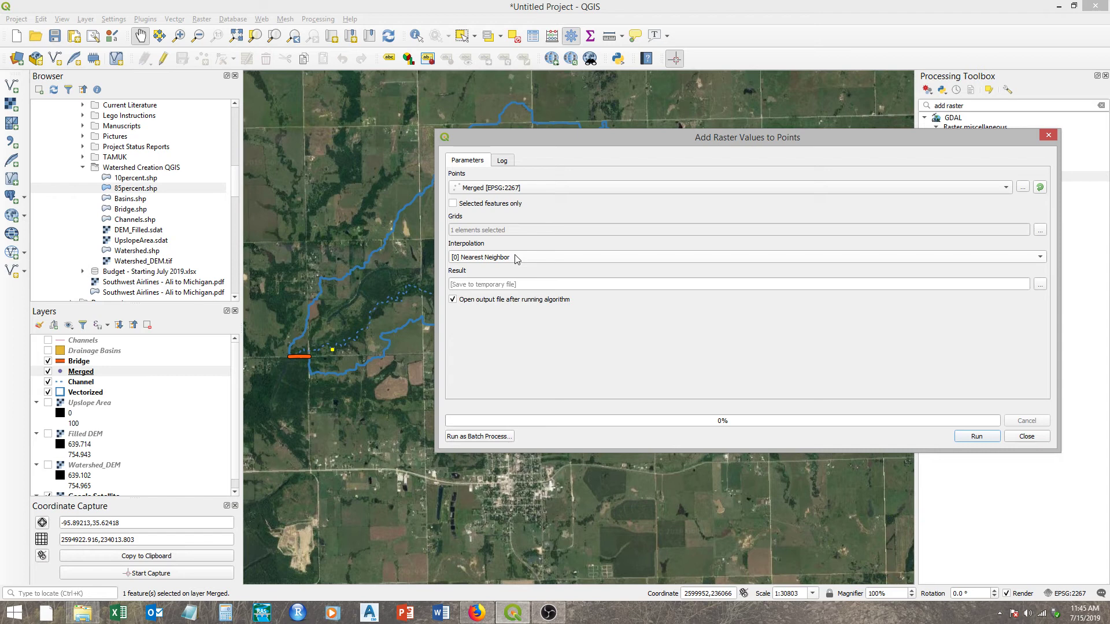
click(518, 259)
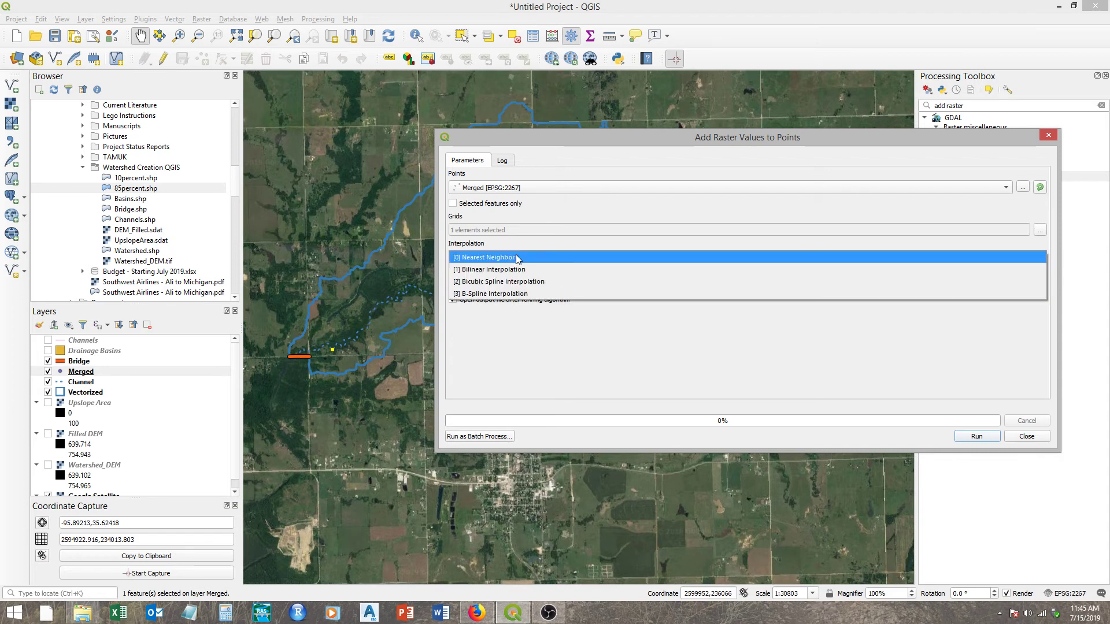
click(516, 259)
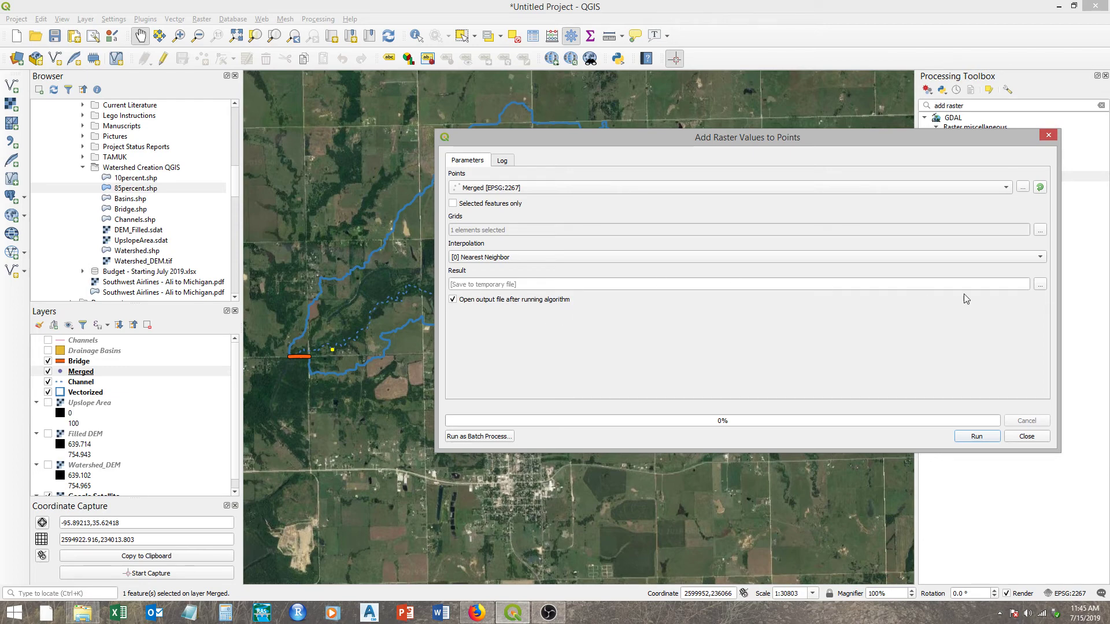
Step: Save the result as Channel_points_elev in the Watershed Creation QGIS folder, run the raster value extraction and close the tool
click(1042, 286)
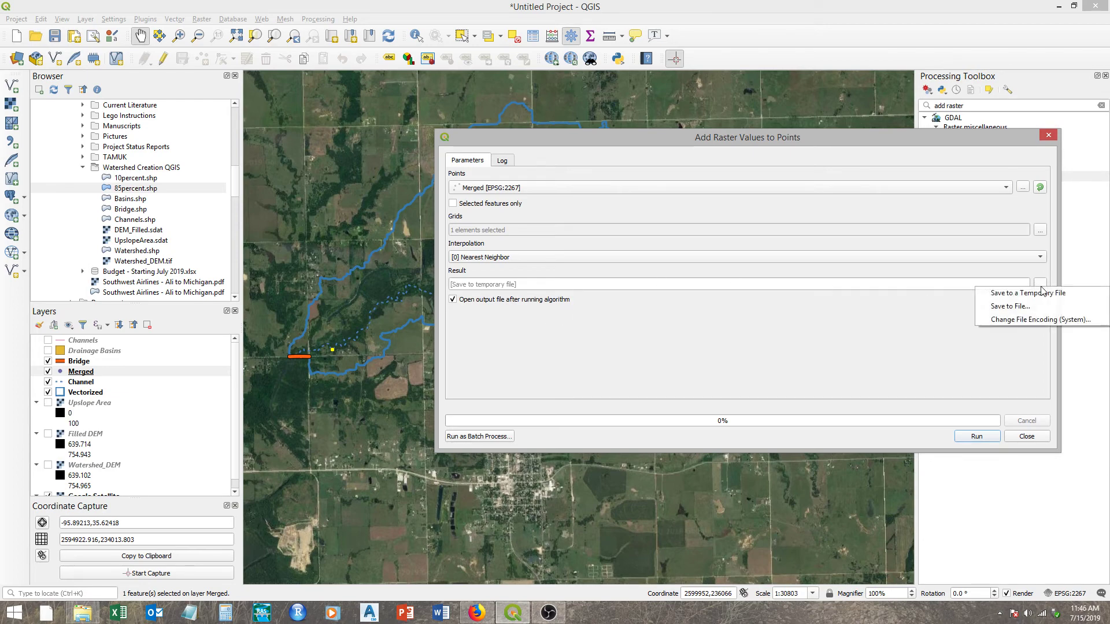
click(998, 308)
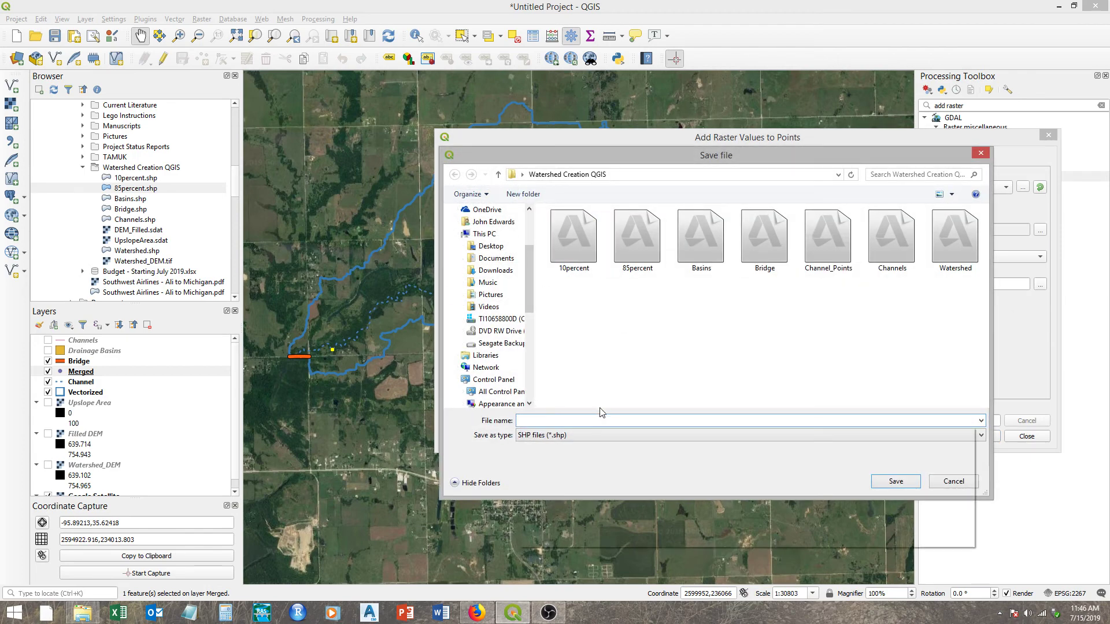
text(CHhan)
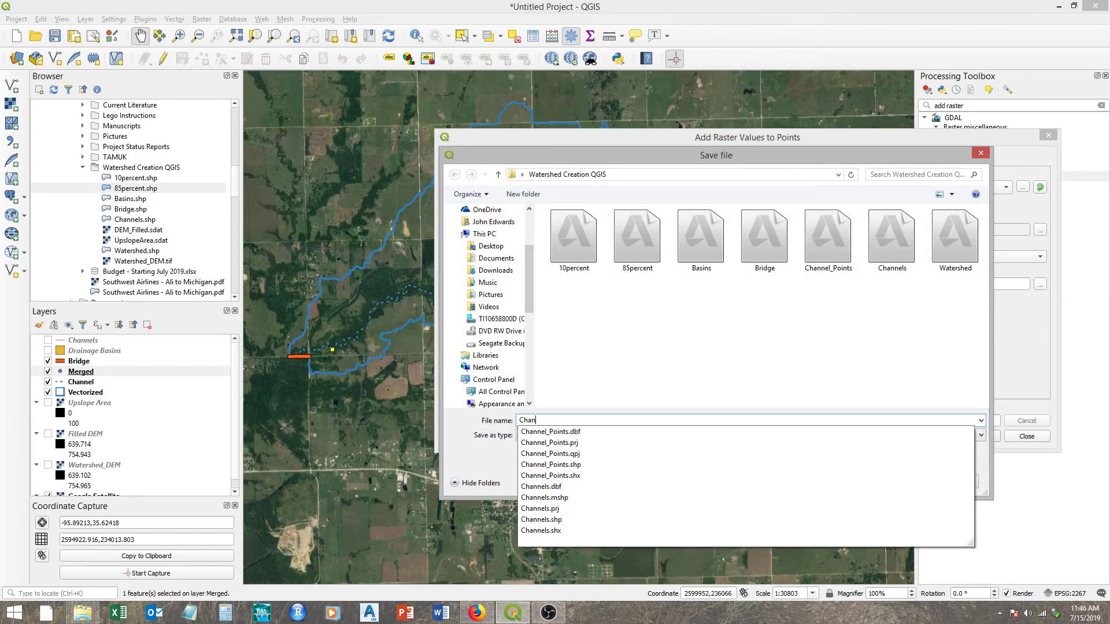
text(nel+_)
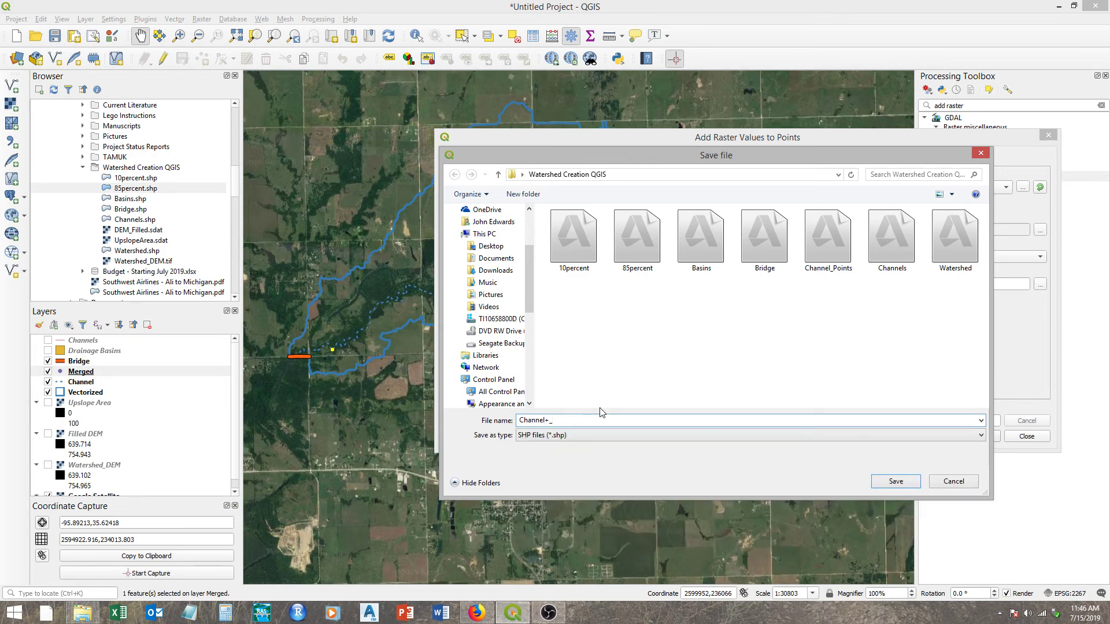
key(BackSpace)
key(BackSpace)
text(_points_)
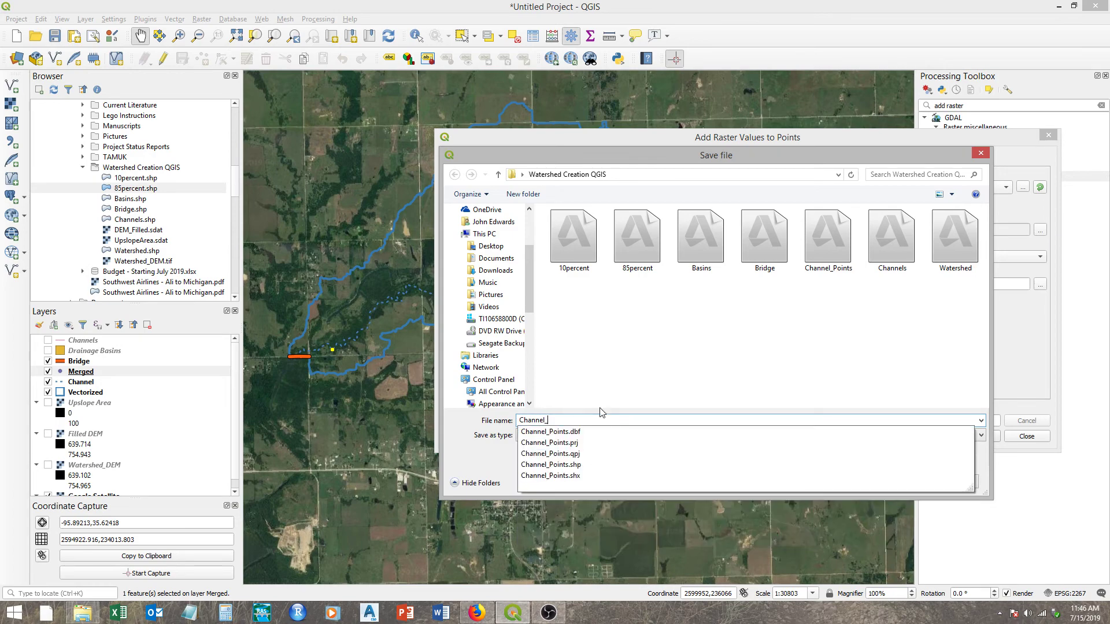
text(elev)
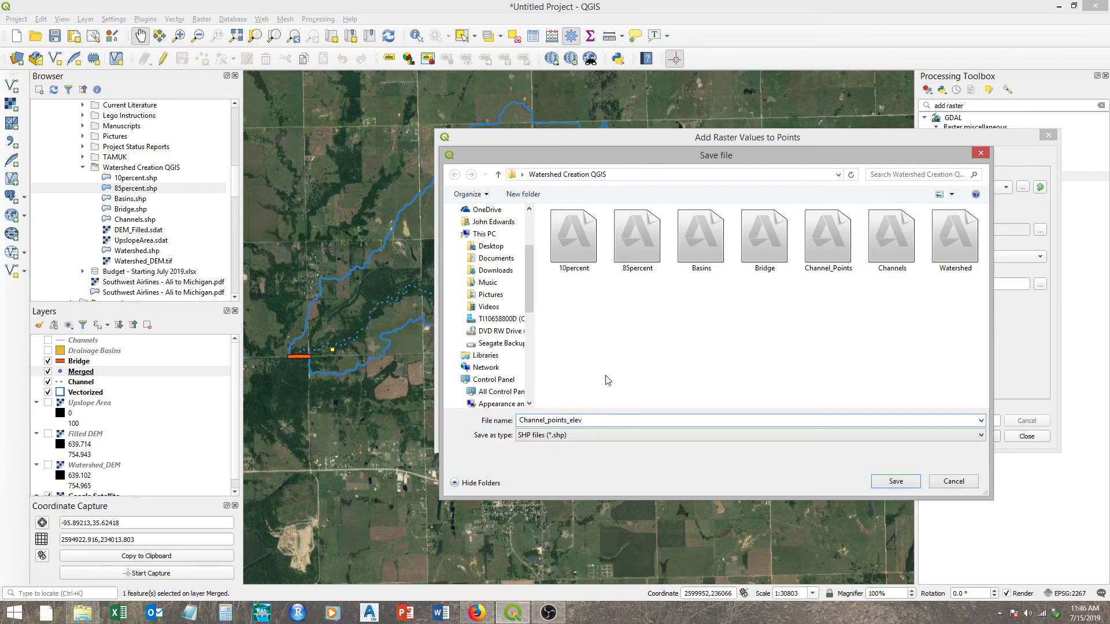
click(895, 482)
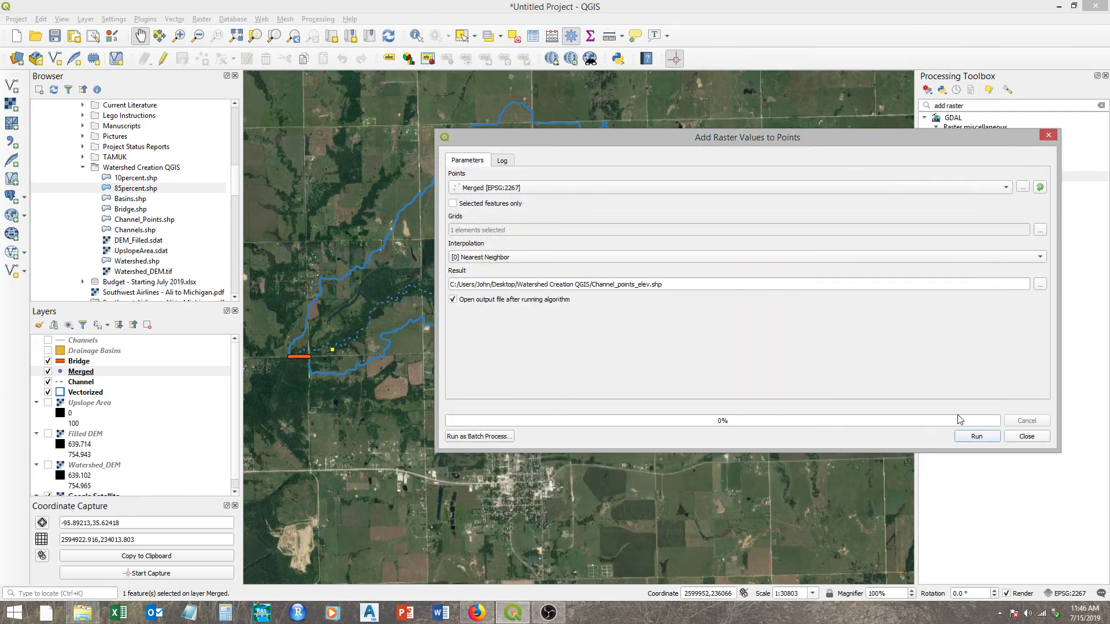
click(982, 440)
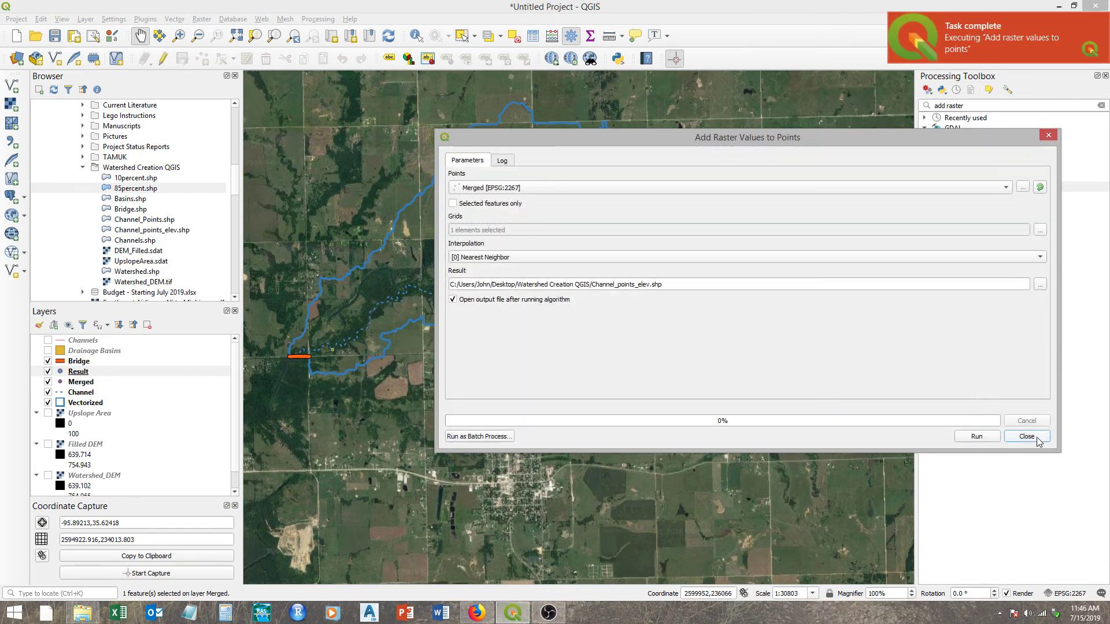
click(1037, 438)
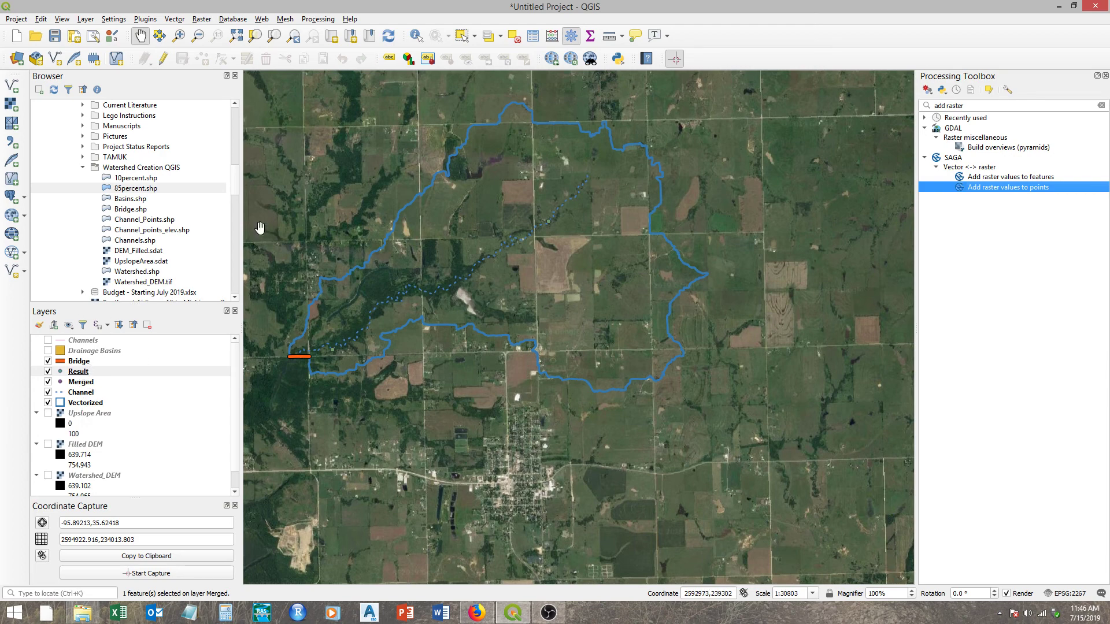
Step: Examine the WatershedDE elevations of the 85percent and 10percent points in the Result layer's attribute table, and close the table
right_click(78, 373)
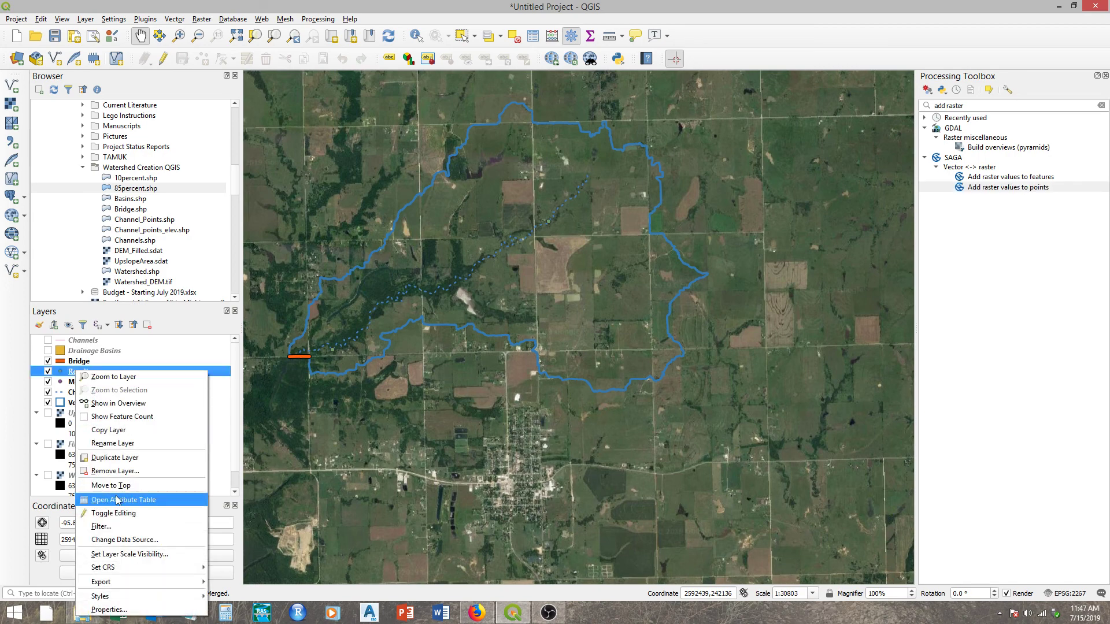
click(116, 500)
drag(552, 277, 489, 182)
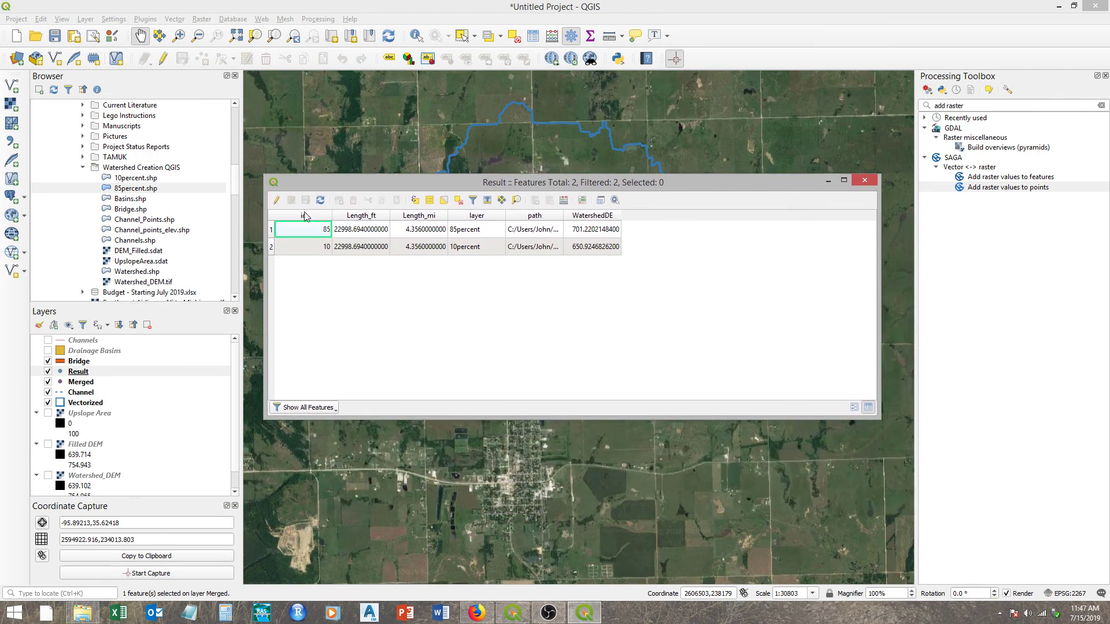
click(585, 233)
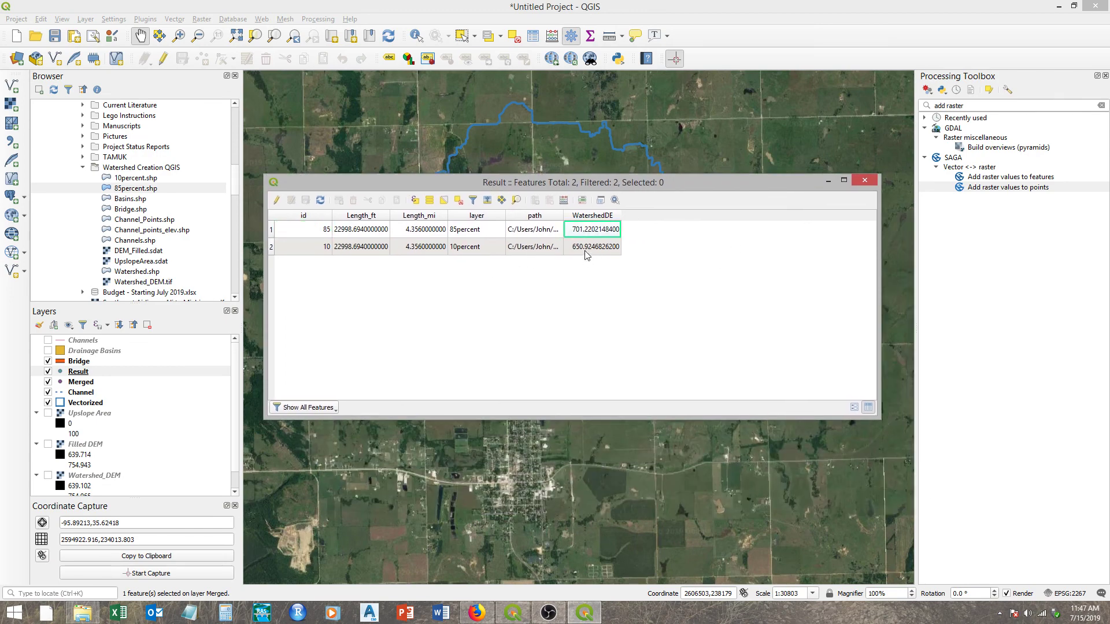
click(587, 250)
click(585, 232)
click(582, 248)
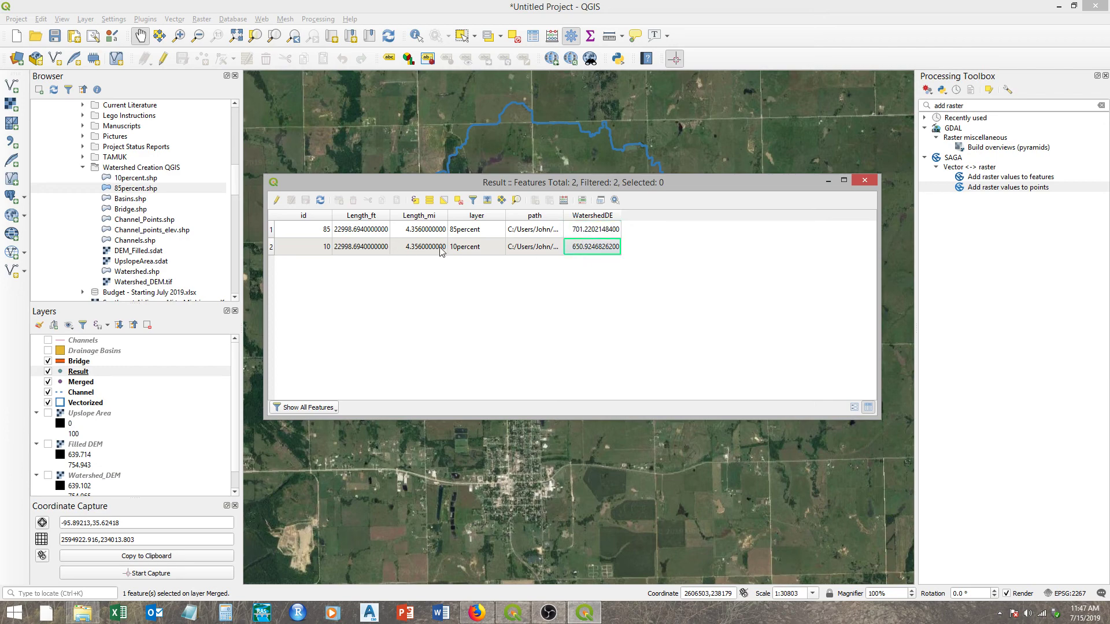
click(582, 233)
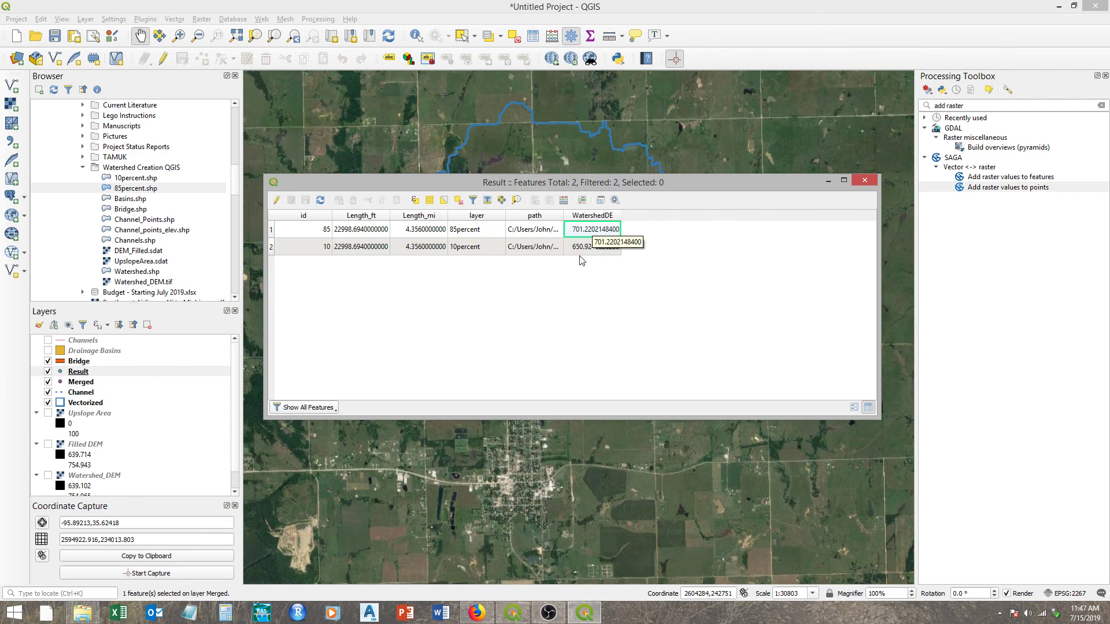
click(865, 180)
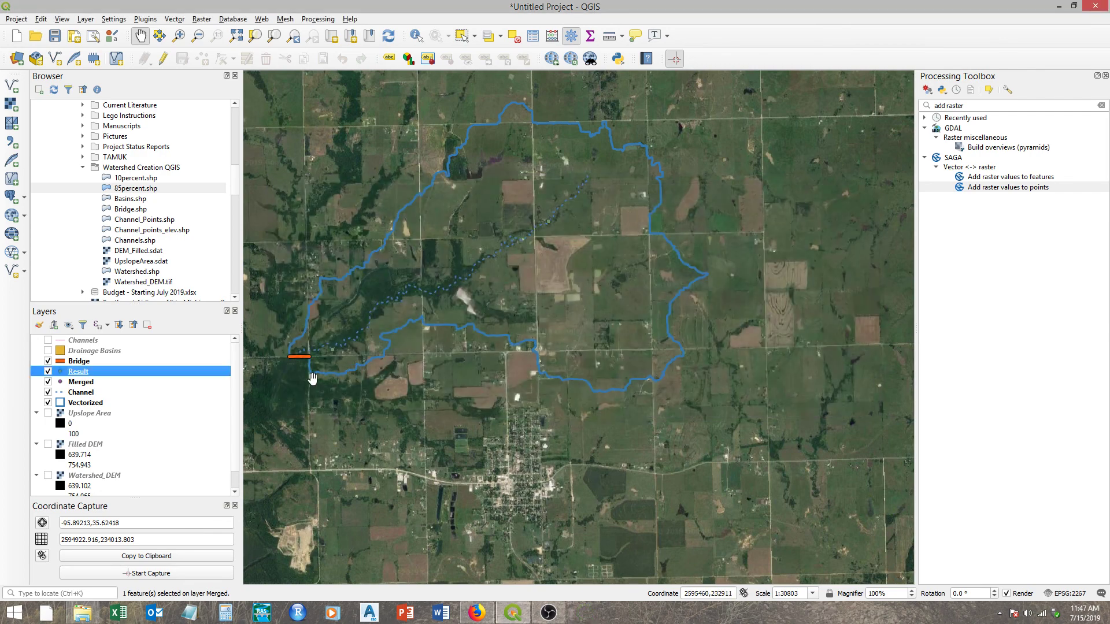
drag(535, 188, 723, 186)
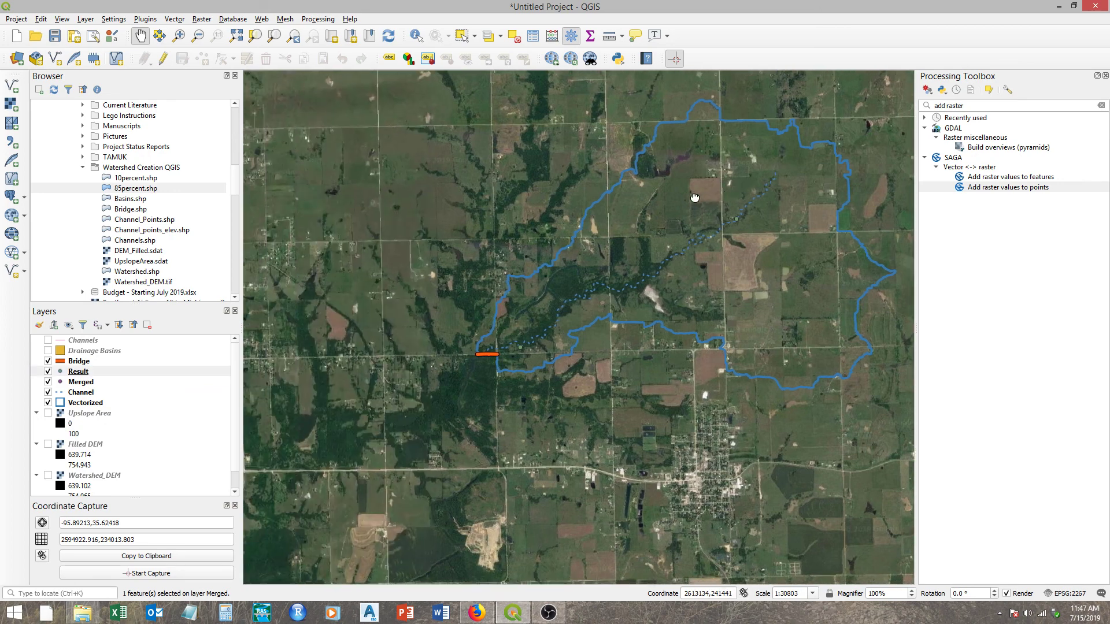